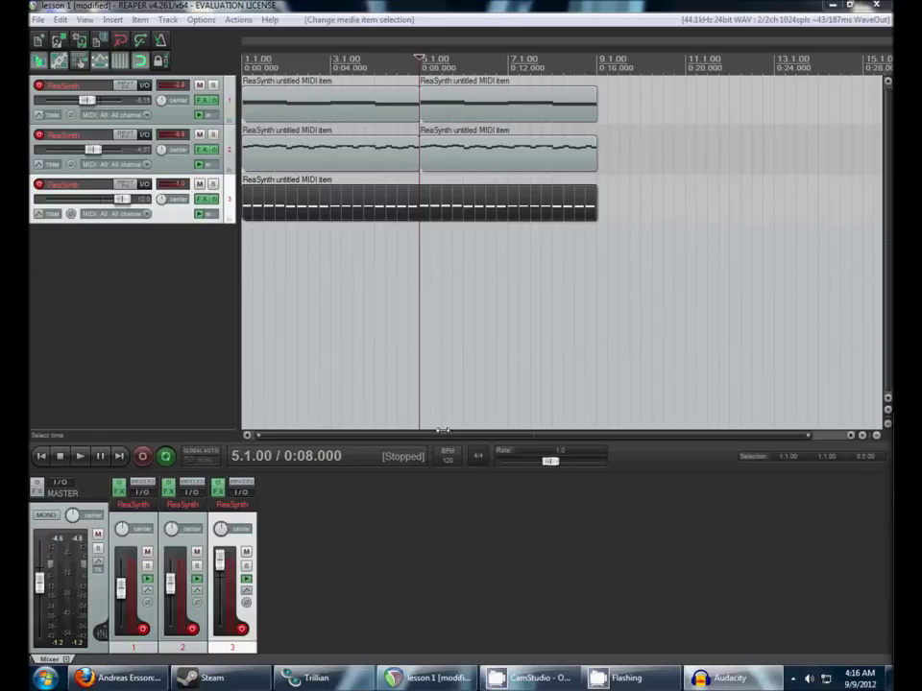
Step: Download the ErsDrums 1.2 for Windows archive, ersdrums_1_2.zip, from the maximized ErsDrums page
click(384, 213)
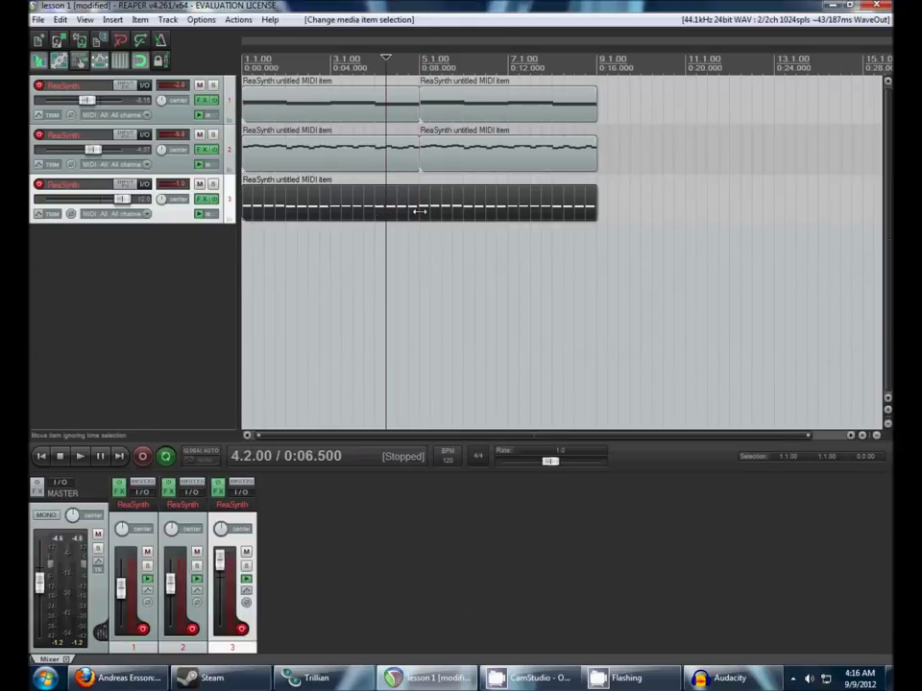
click(420, 212)
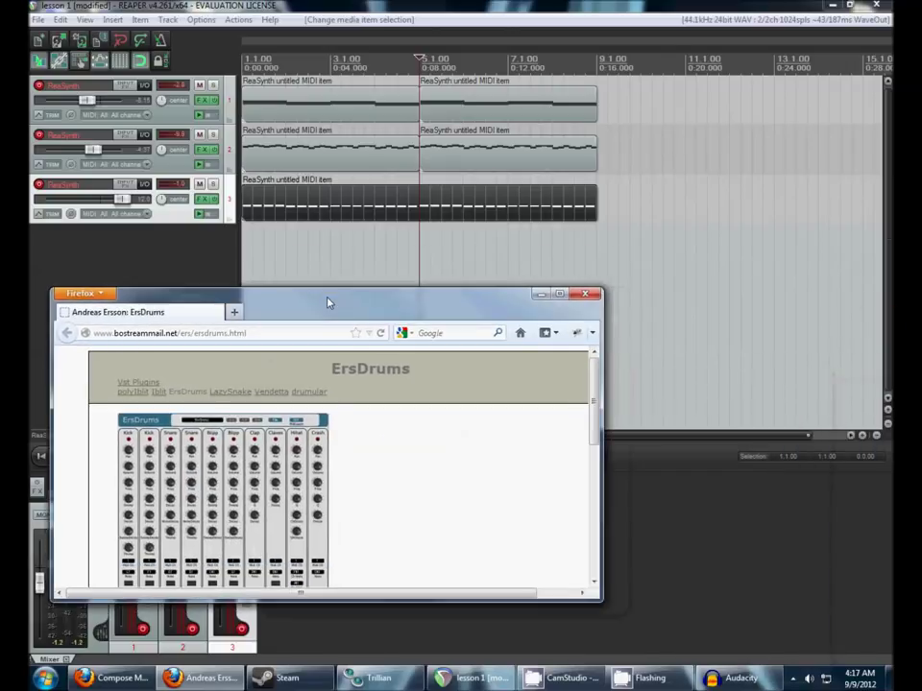
double_click(325, 305)
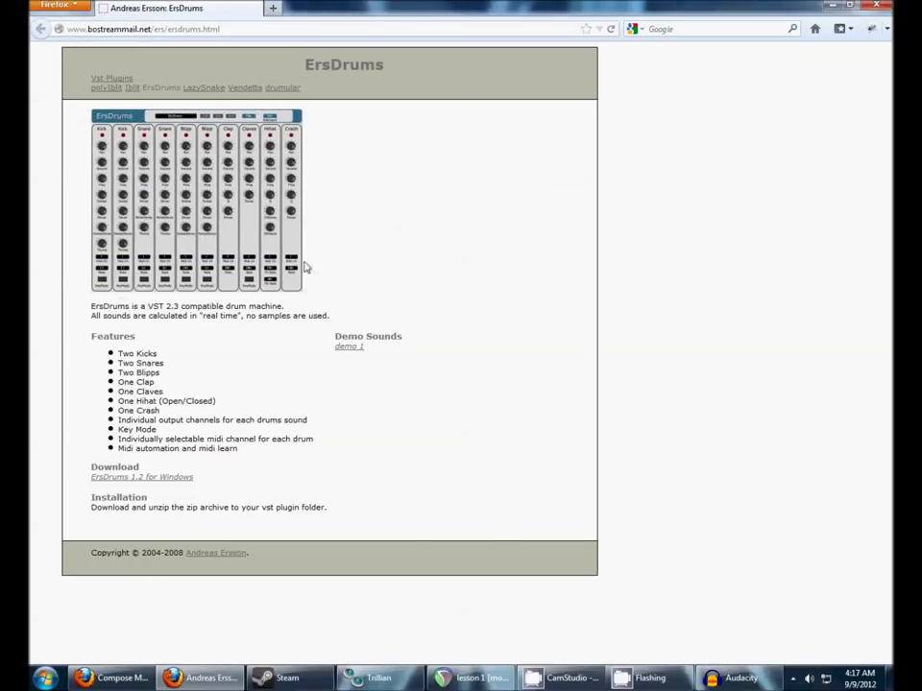
click(158, 477)
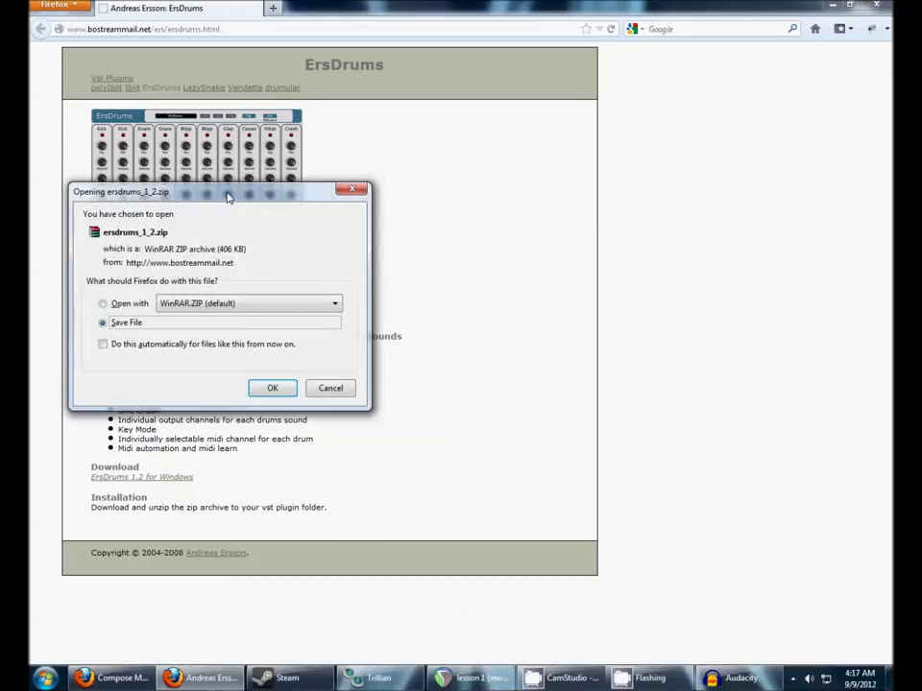
click(272, 388)
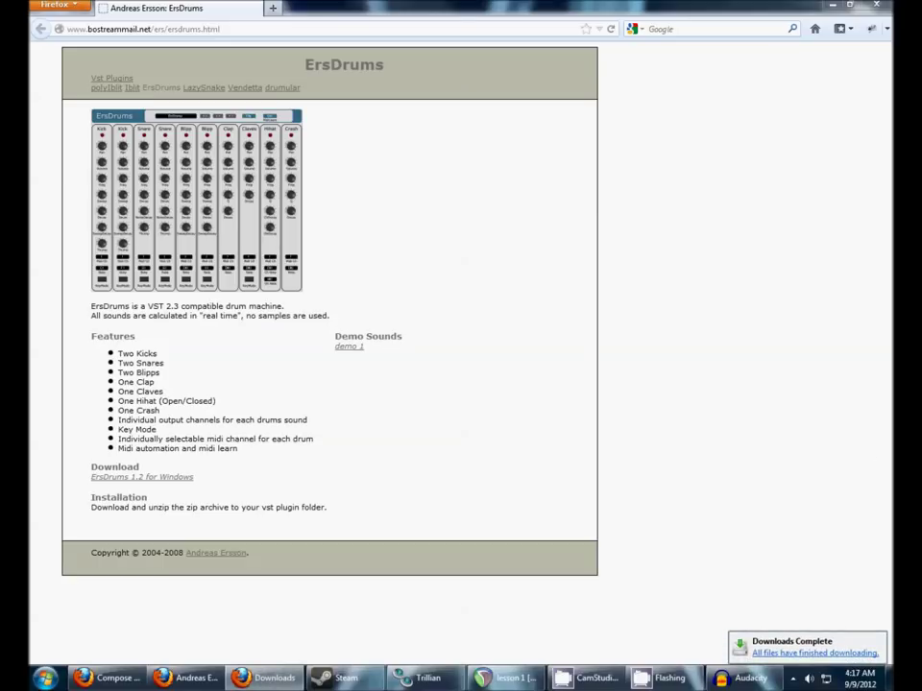
Step: Extract ersdrums_1_2.zip into C:\Program Files (x86)\Vstplugins, then close WinRAR
drag(334, 162, 408, 96)
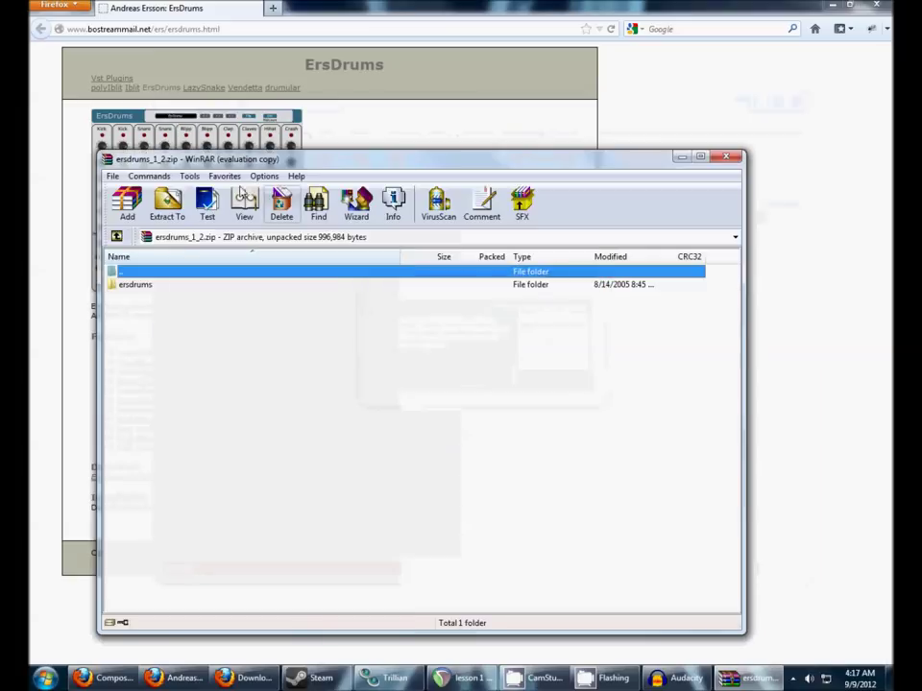
click(171, 205)
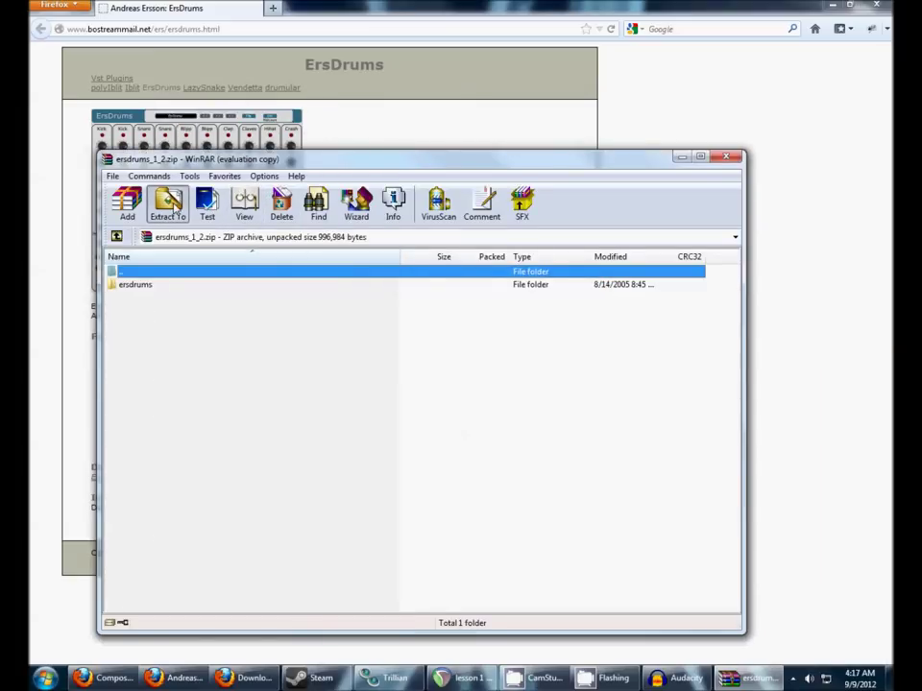
click(444, 398)
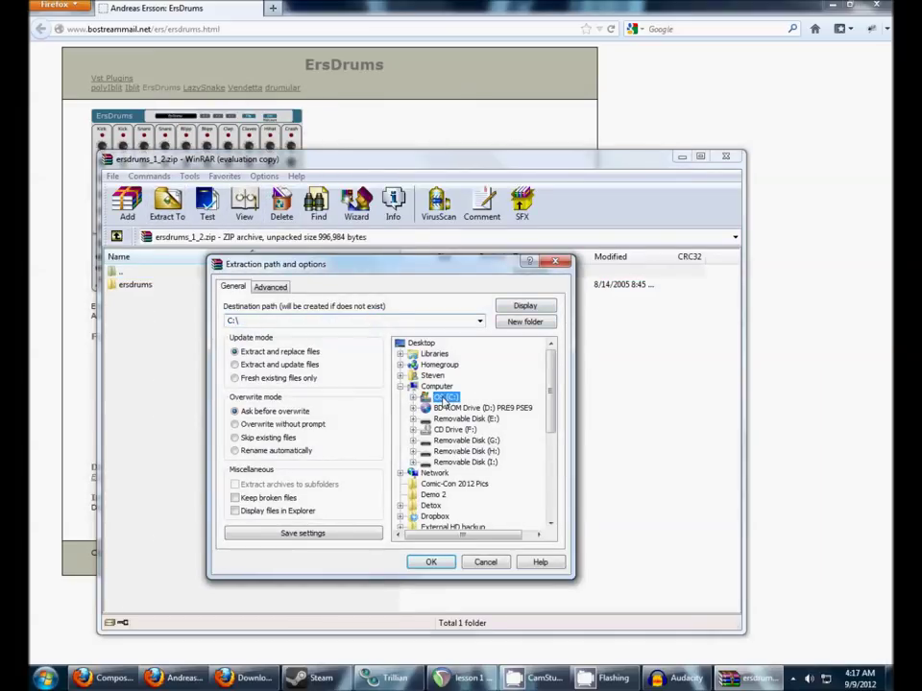
click(504, 474)
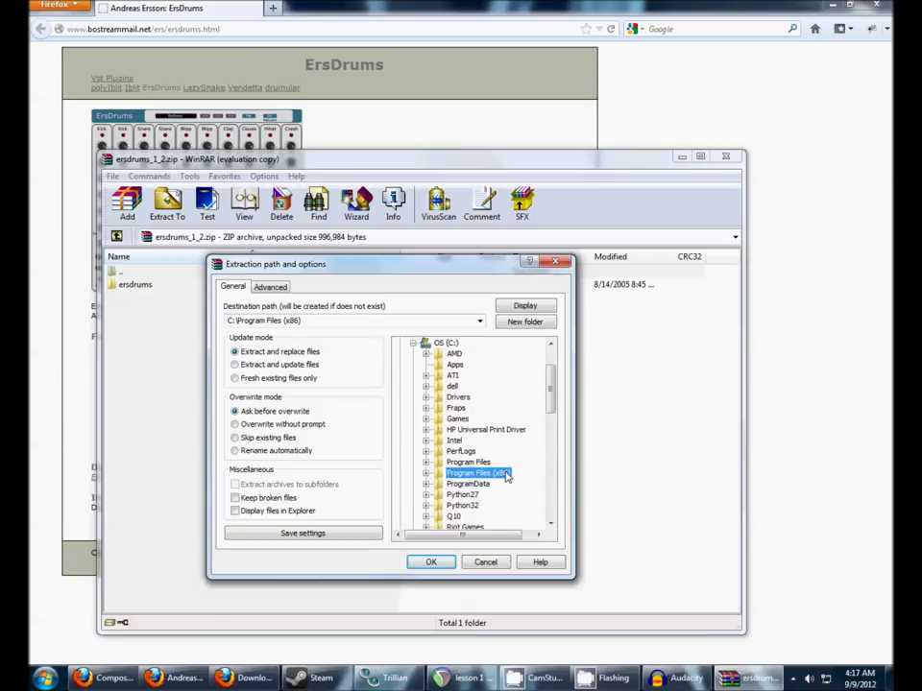
double_click(506, 475)
key(v)
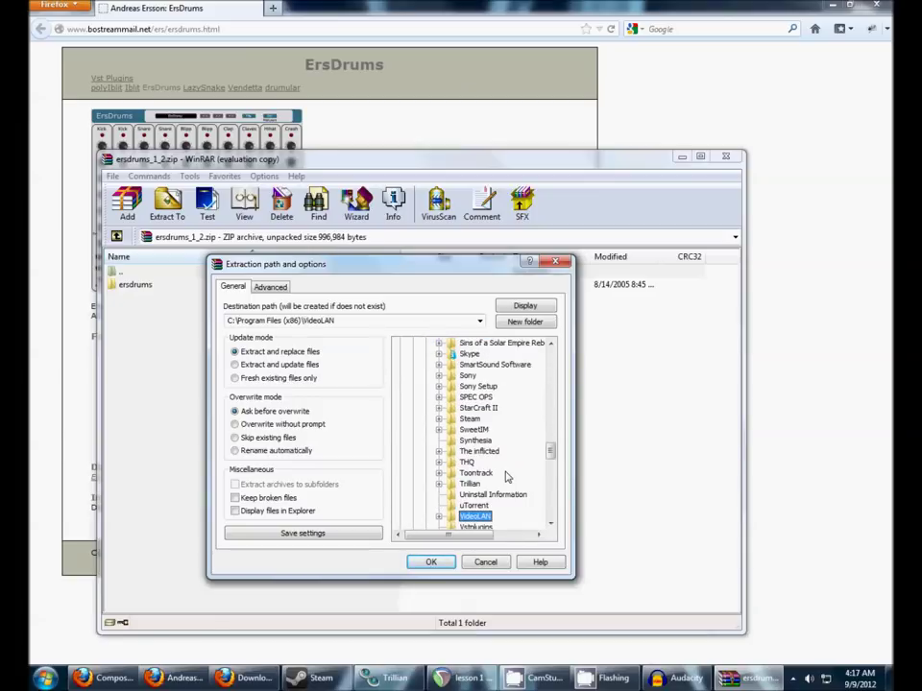
click(481, 495)
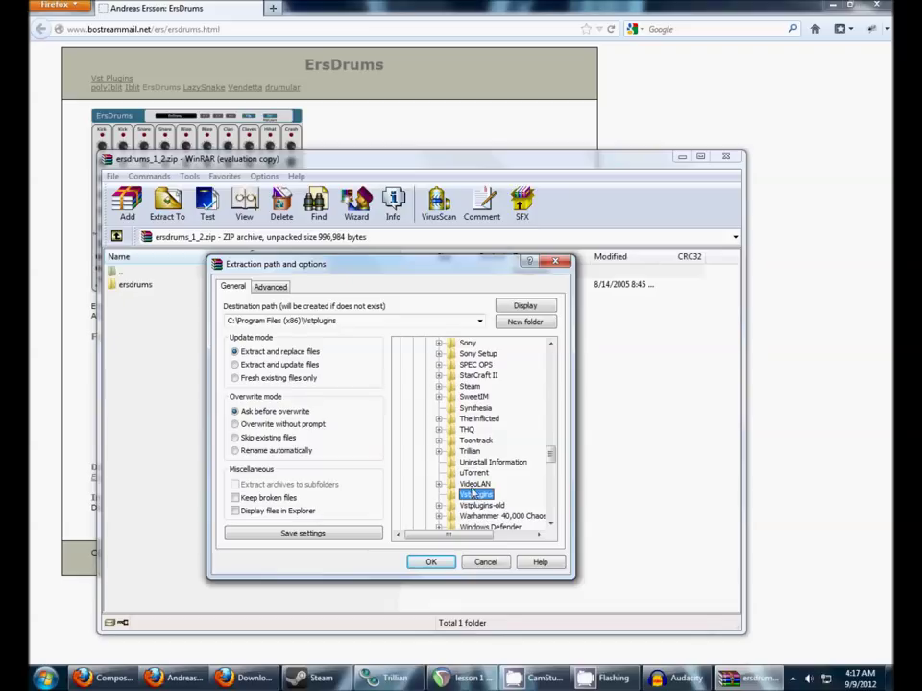
click(432, 561)
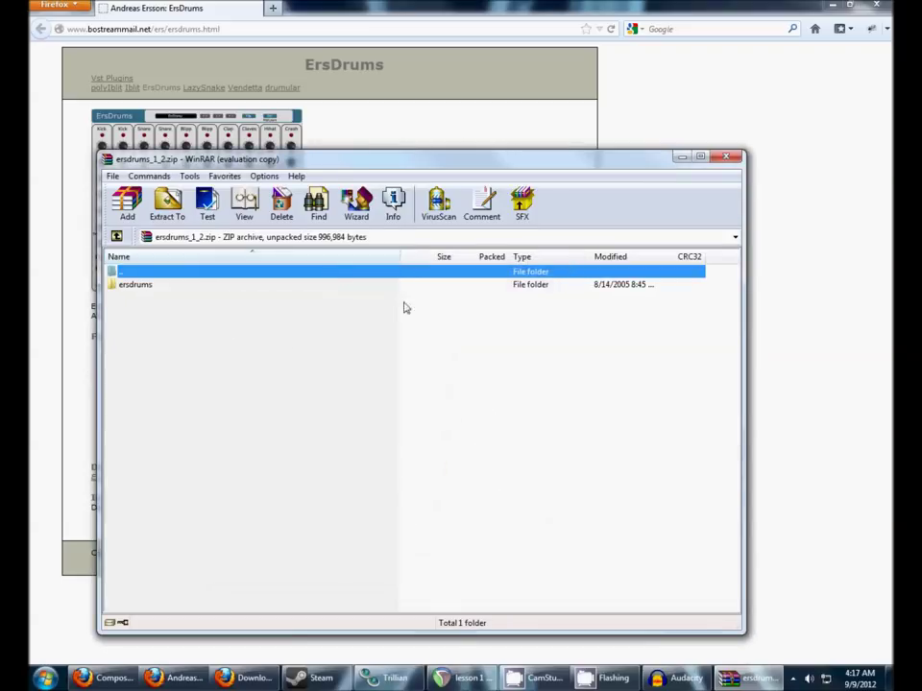
key(Escape)
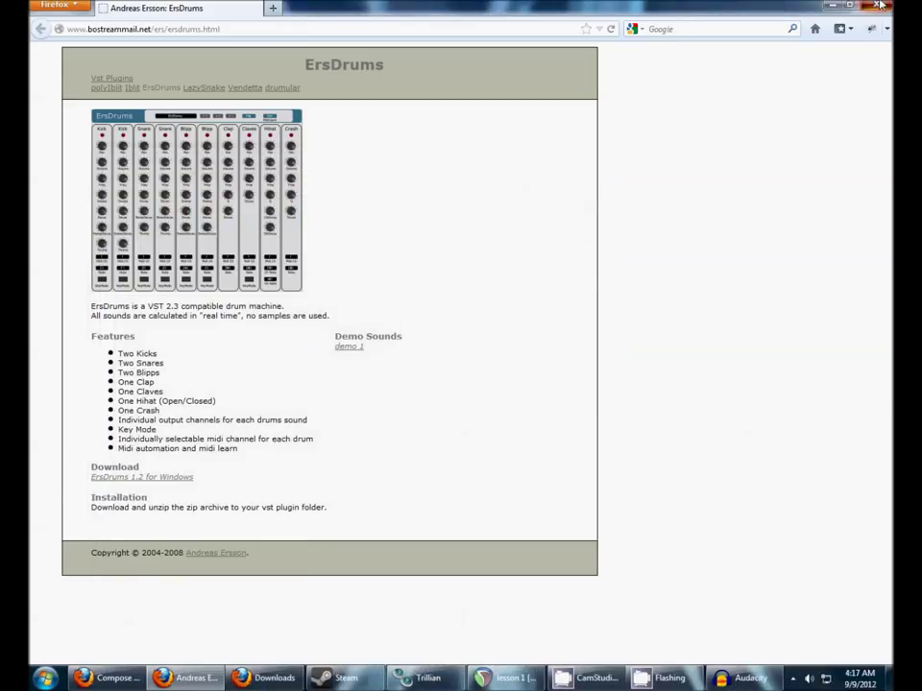
Step: Close Firefox and bring up REAPER's Preferences at the VST plug-ins page
click(255, 7)
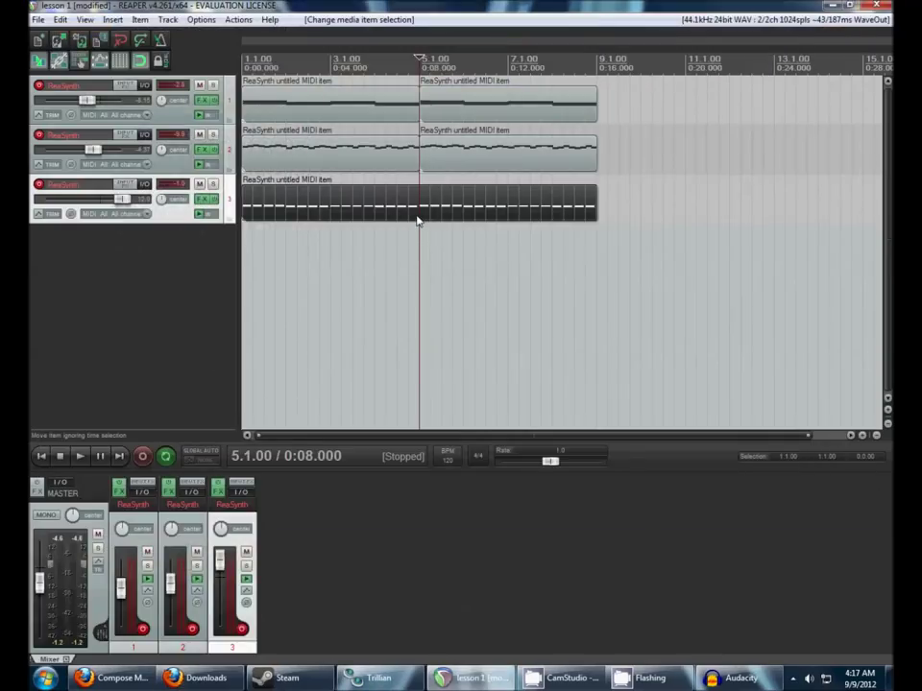
click(200, 18)
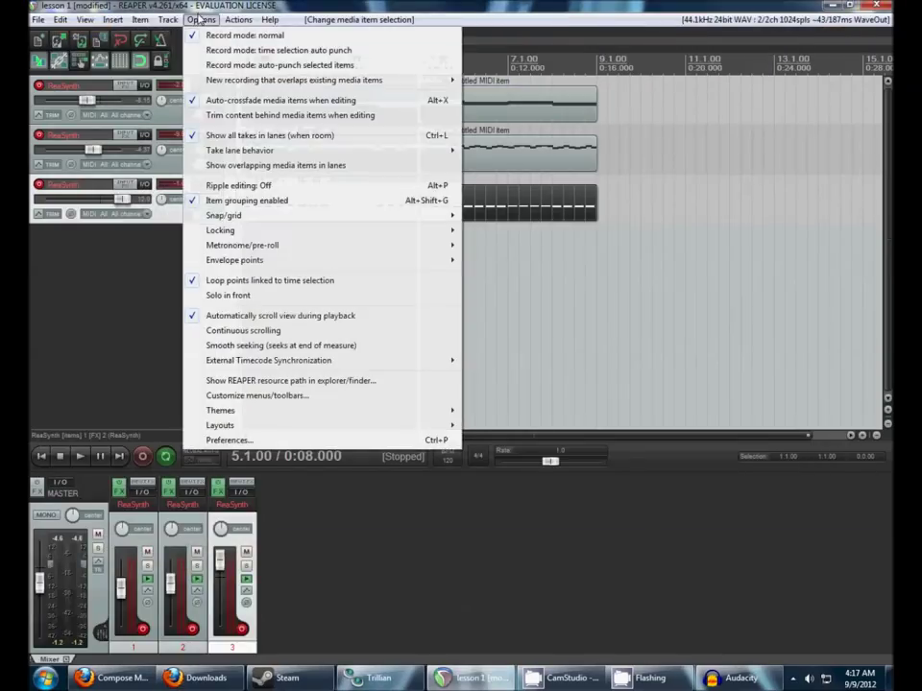
click(231, 440)
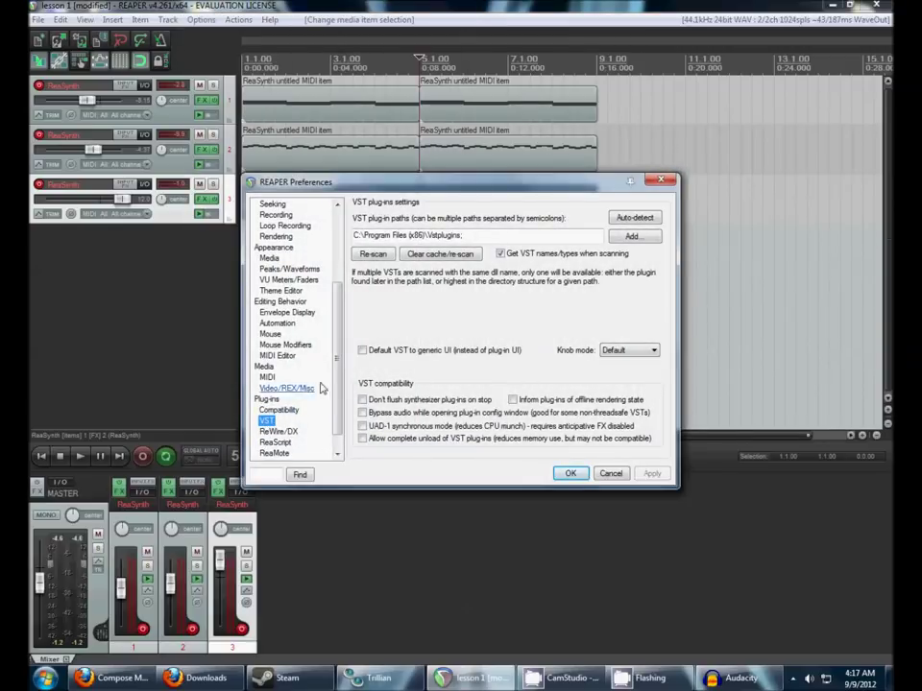
scroll(288, 389, up, 4)
scroll(278, 391, down, 5)
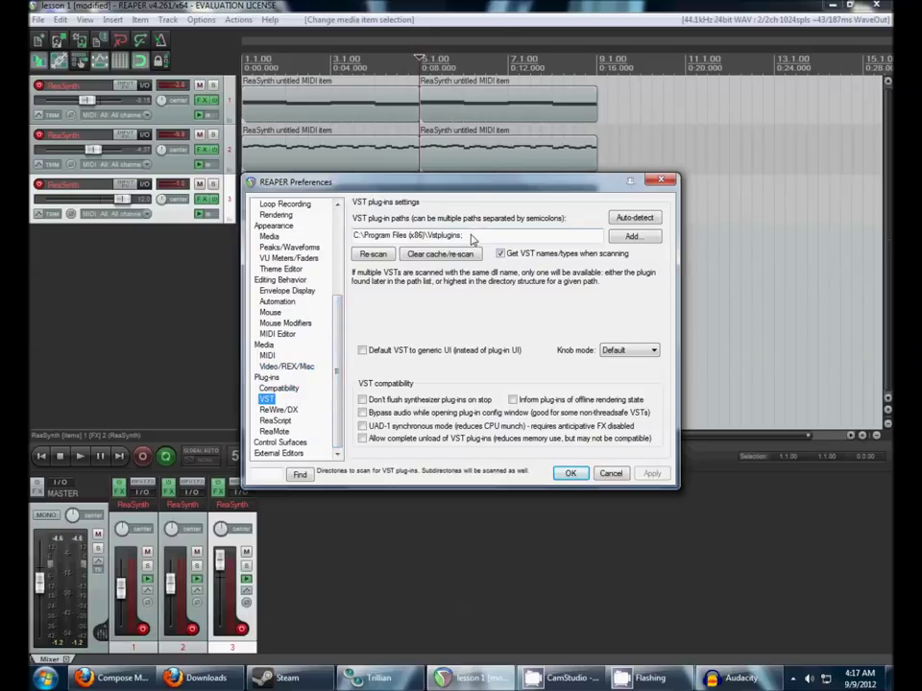
Step: Verify the VST path is C:\Program Files (x86)\Vstplugins, re-scan it, and close Preferences with OK
click(471, 239)
click(652, 240)
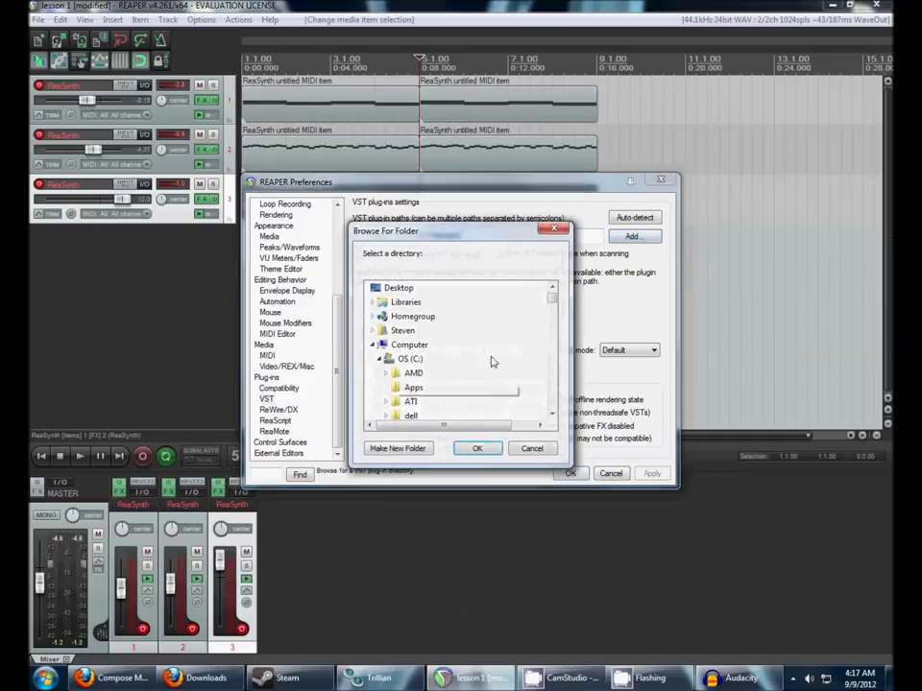
click(530, 448)
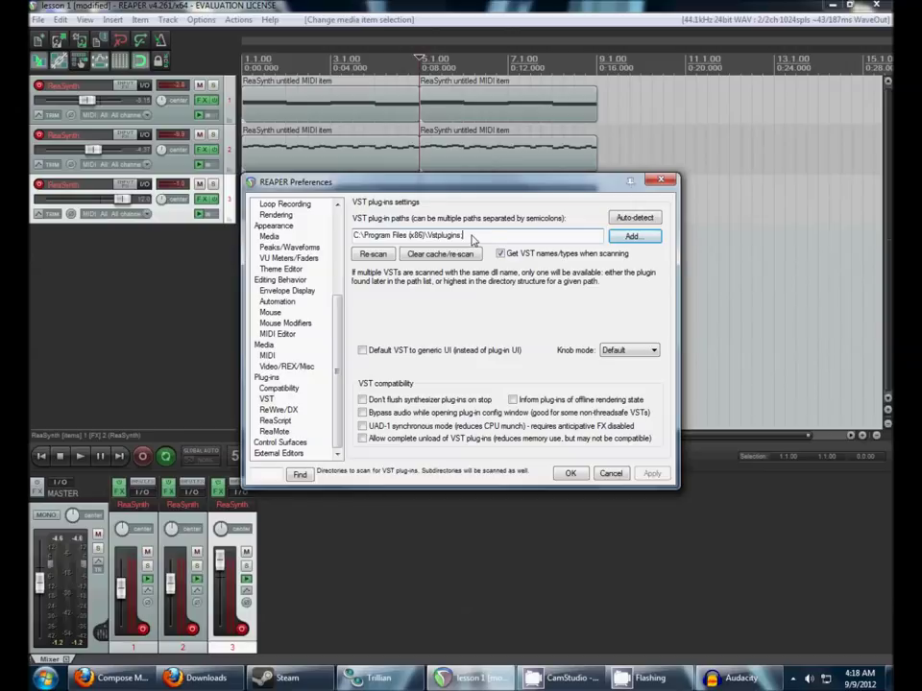
text(;)
click(633, 236)
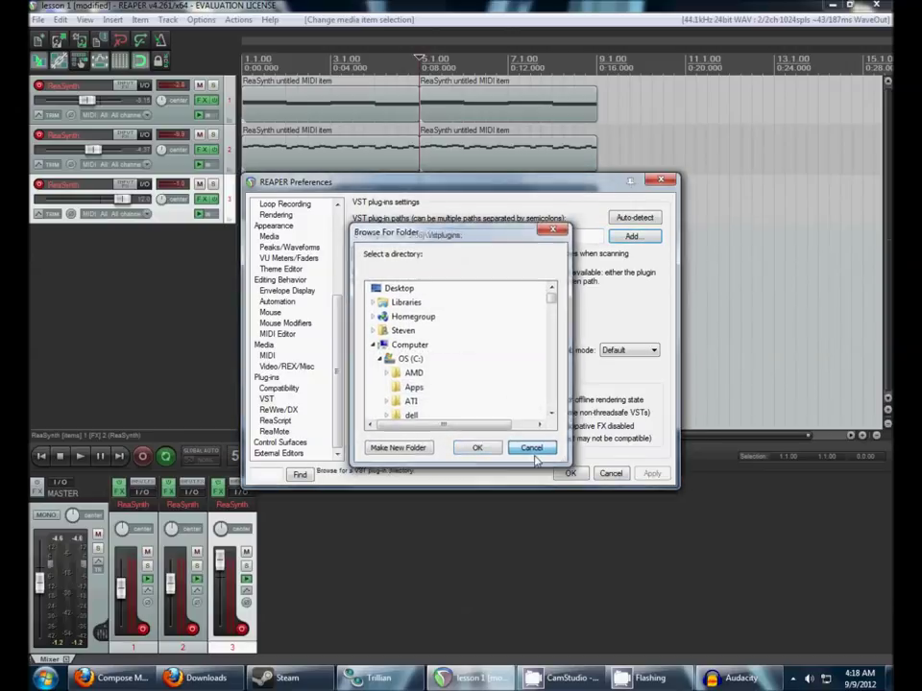
click(532, 449)
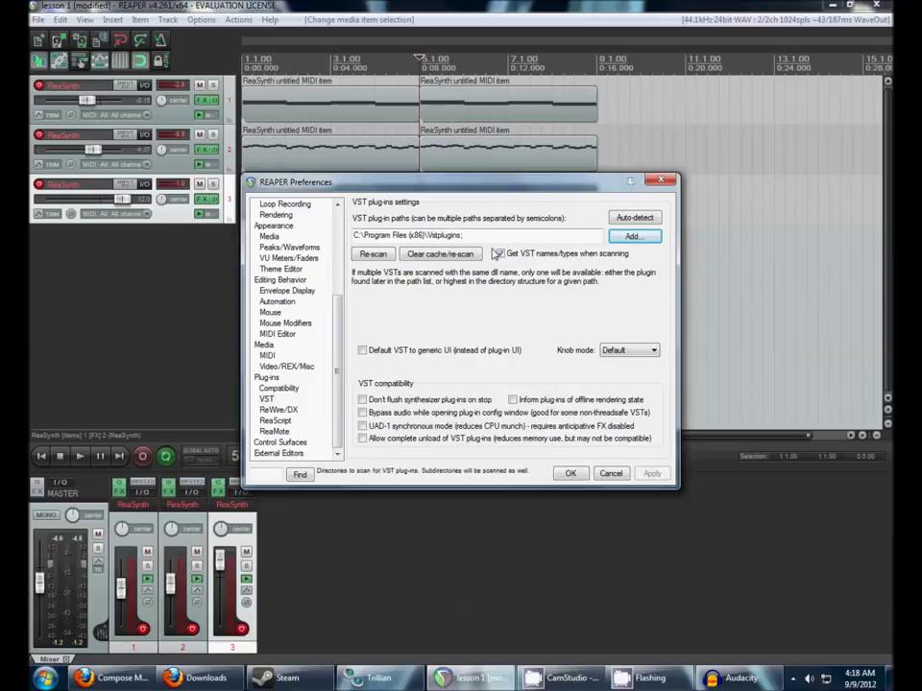
click(470, 238)
drag(470, 238, 344, 243)
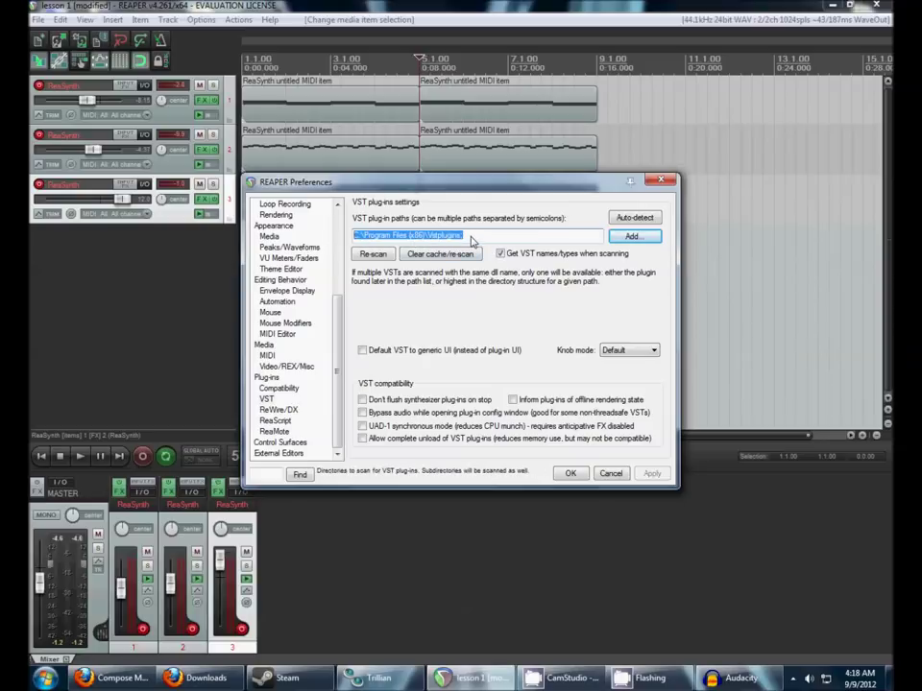
click(364, 237)
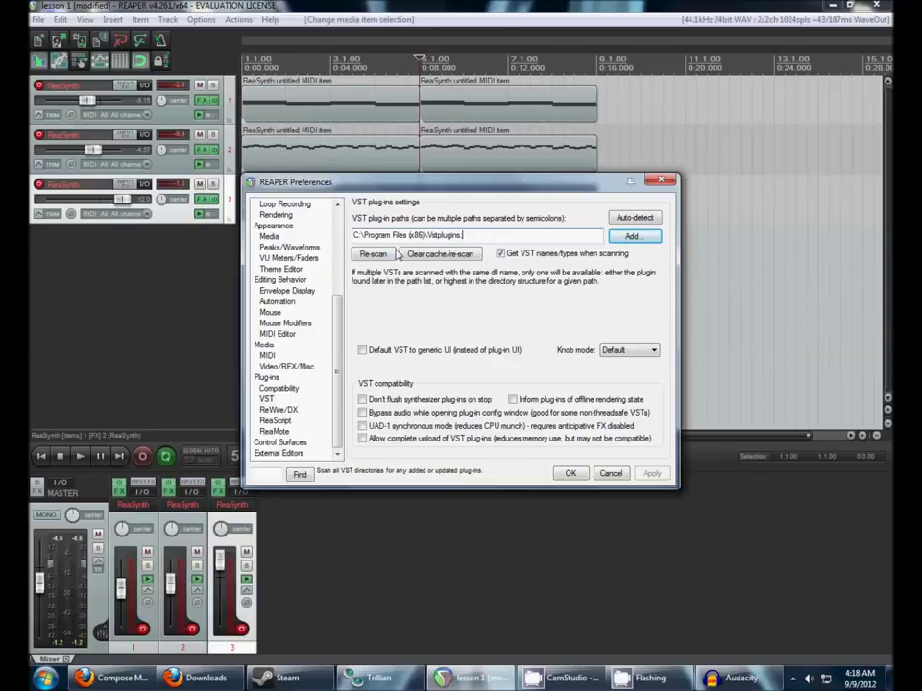
click(374, 255)
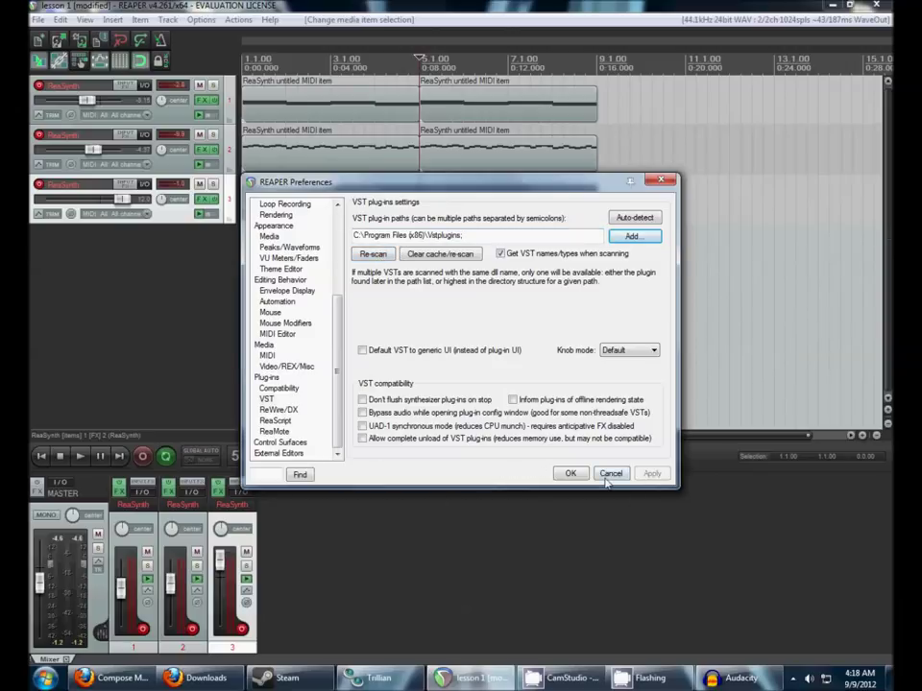
click(571, 473)
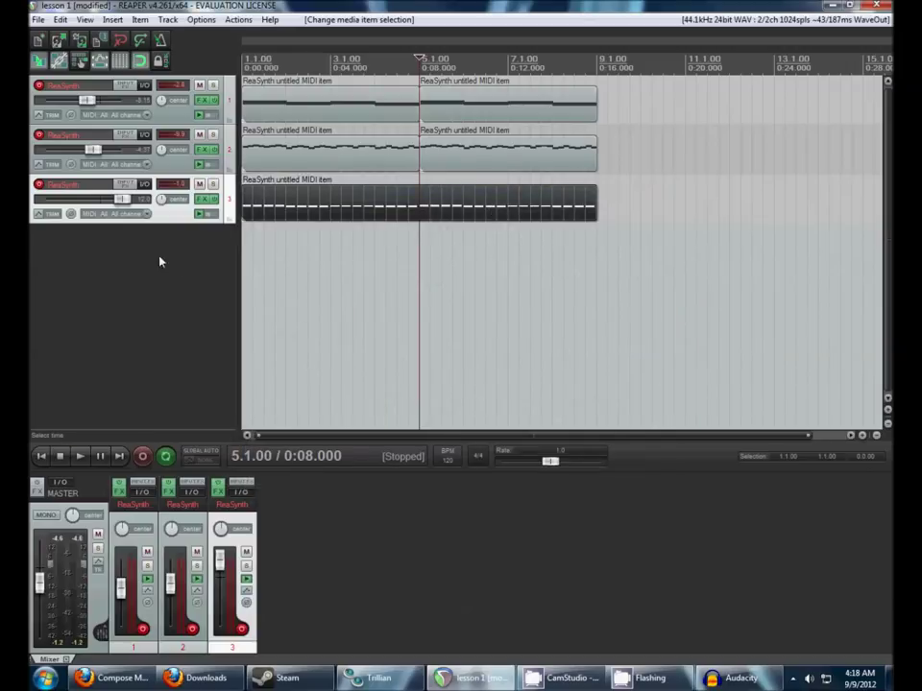
Step: Insert a new virtual-instrument track carrying the ErsDrums plug-in
right_click(55, 256)
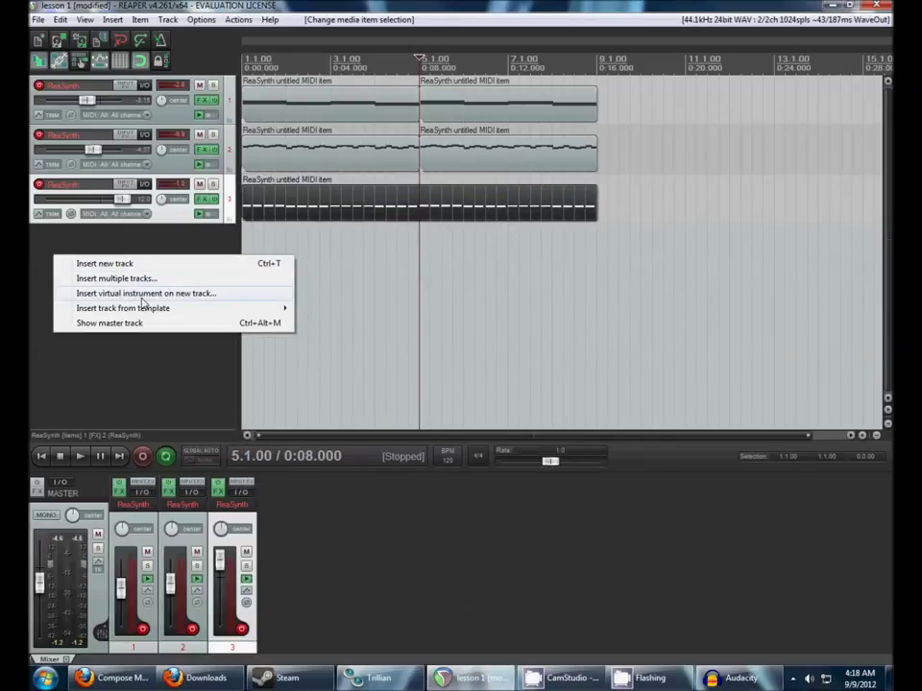
click(142, 296)
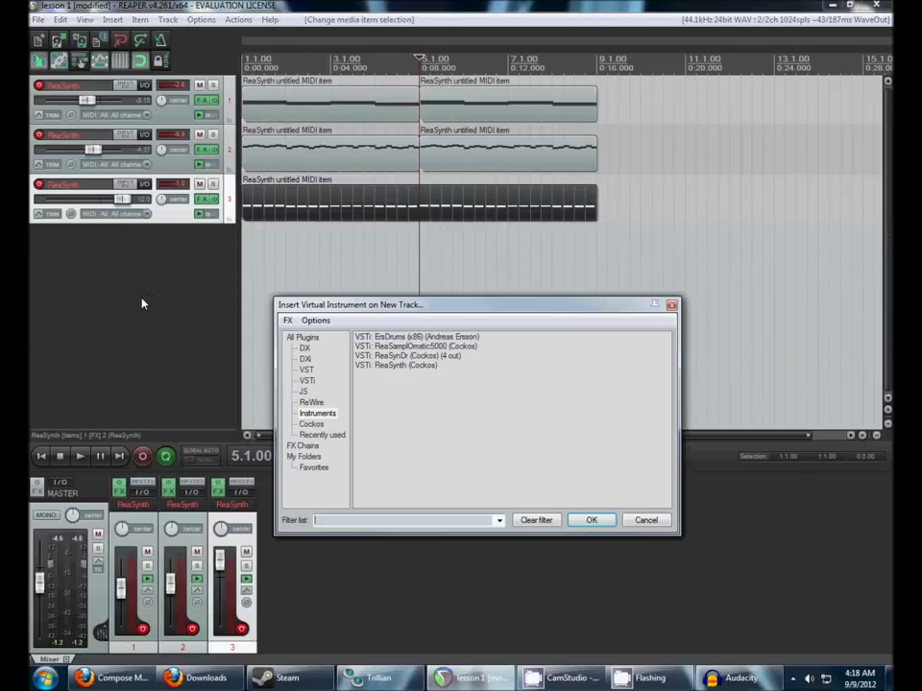
click(592, 521)
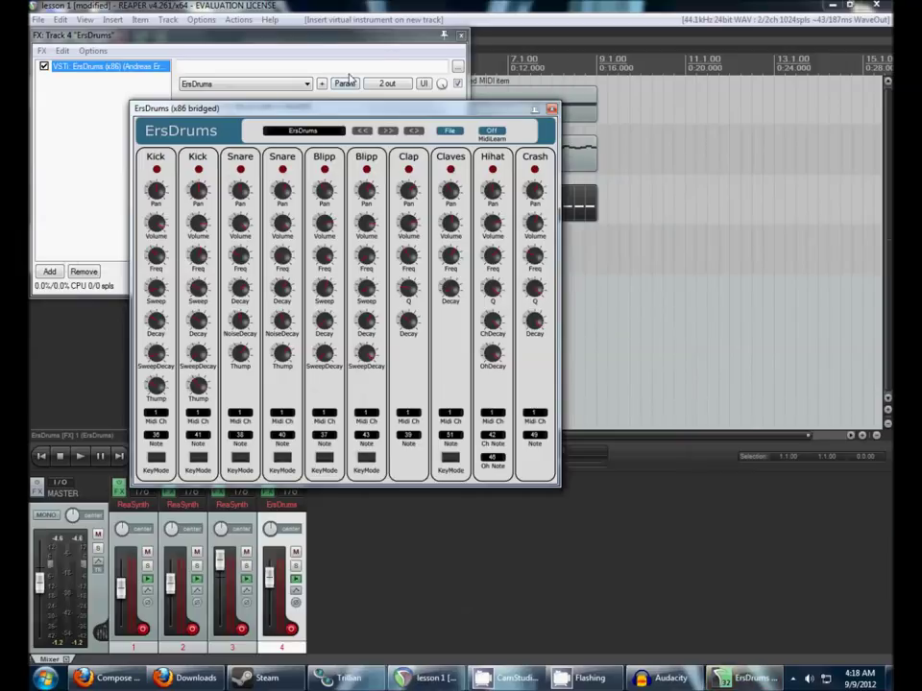
Step: Close the FX: Track 4 chain window and drag the ErsDrums panel toward the lower middle
click(461, 36)
drag(414, 114, 715, 275)
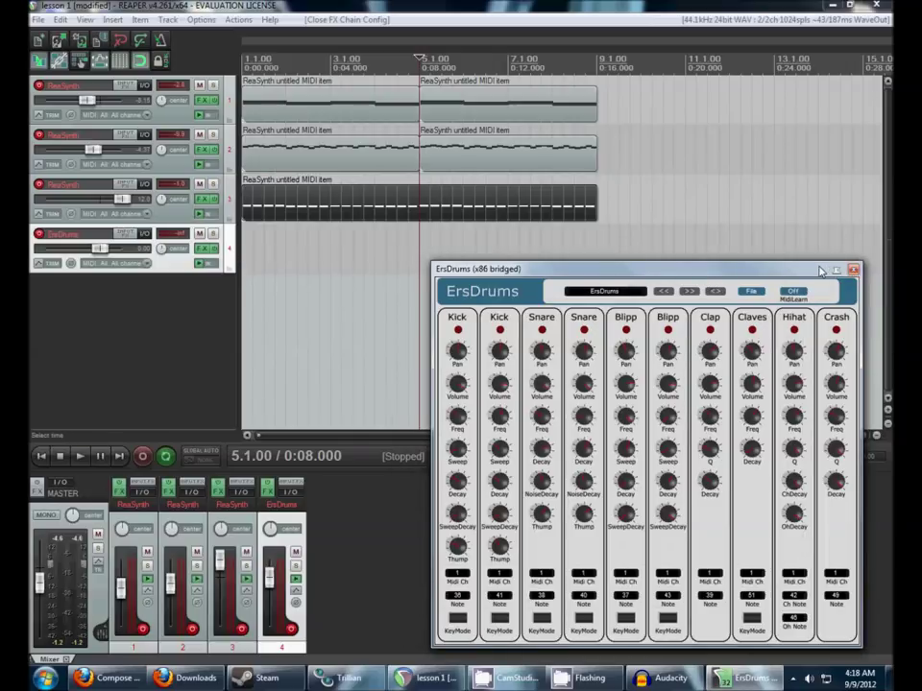
drag(808, 270, 720, 258)
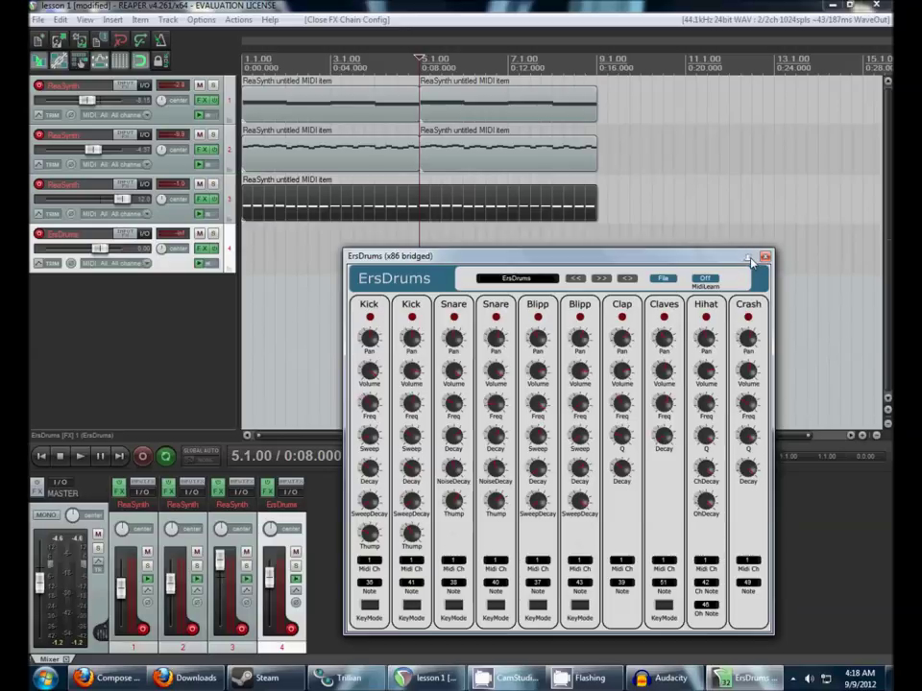
click(741, 231)
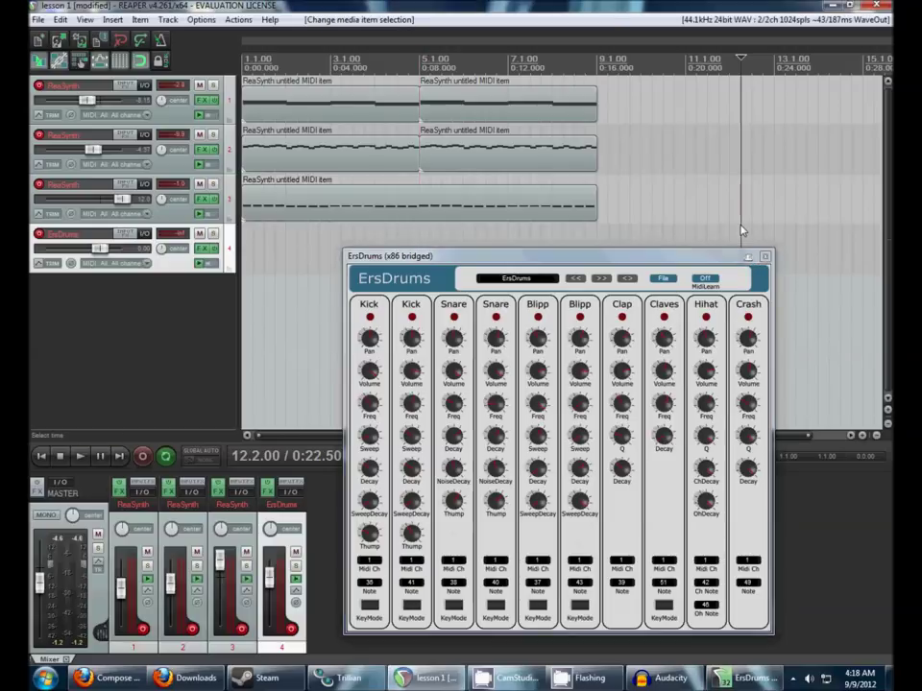
click(507, 194)
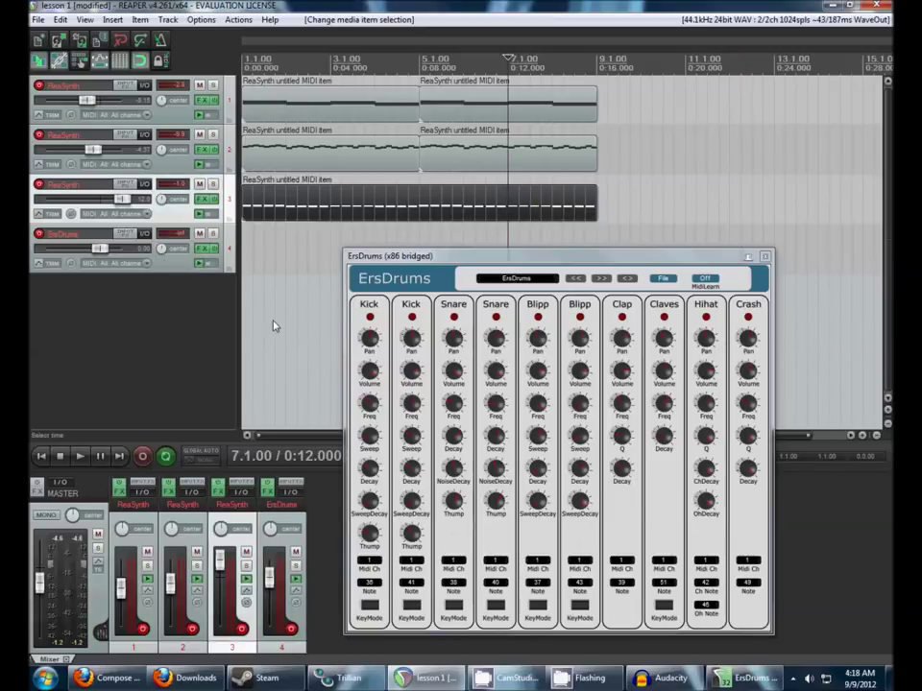
click(276, 322)
click(275, 202)
click(287, 113)
click(299, 115)
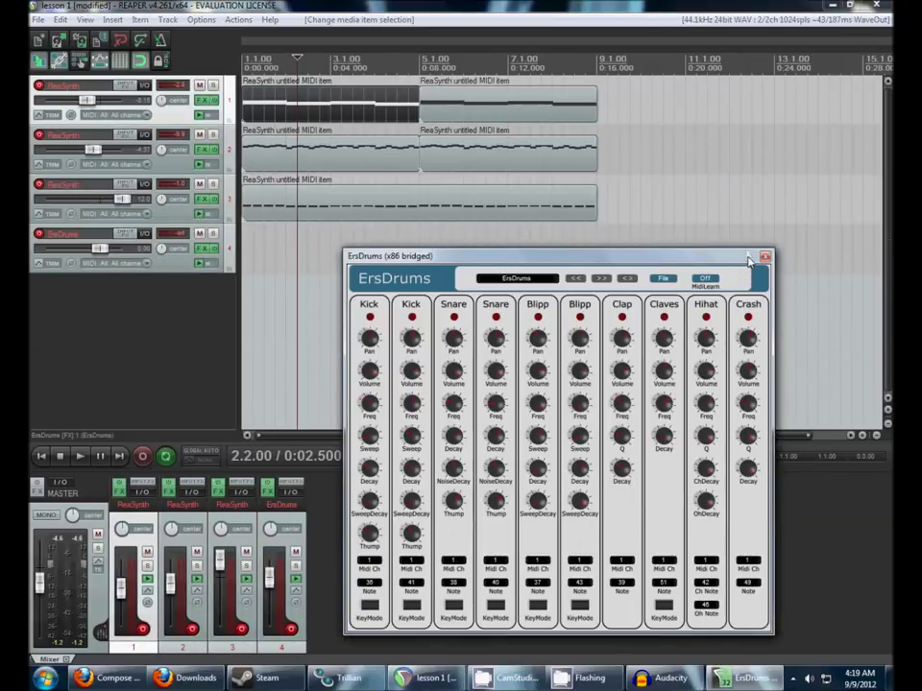
click(529, 212)
click(455, 282)
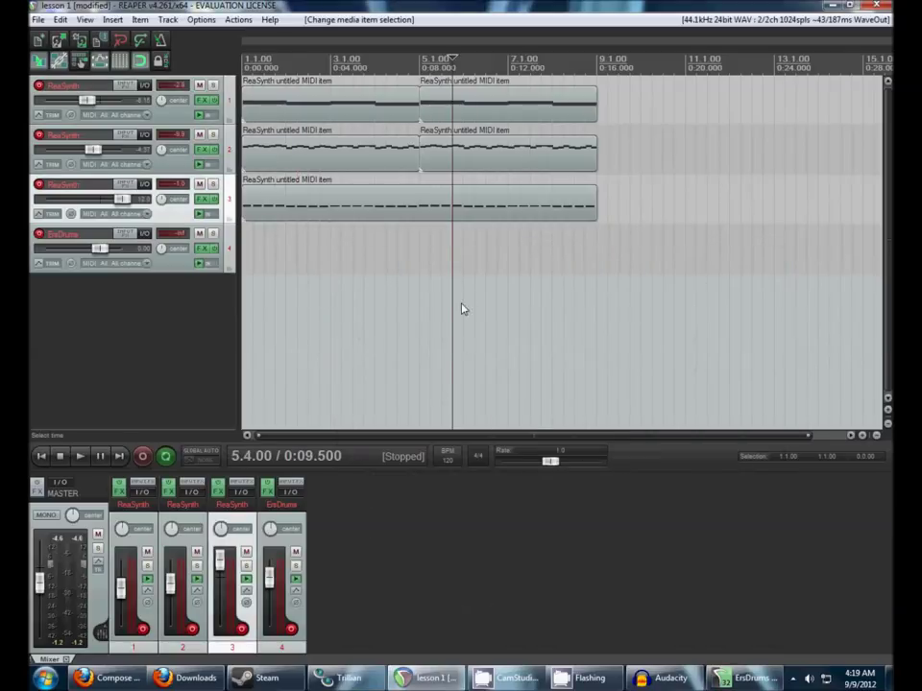
click(744, 677)
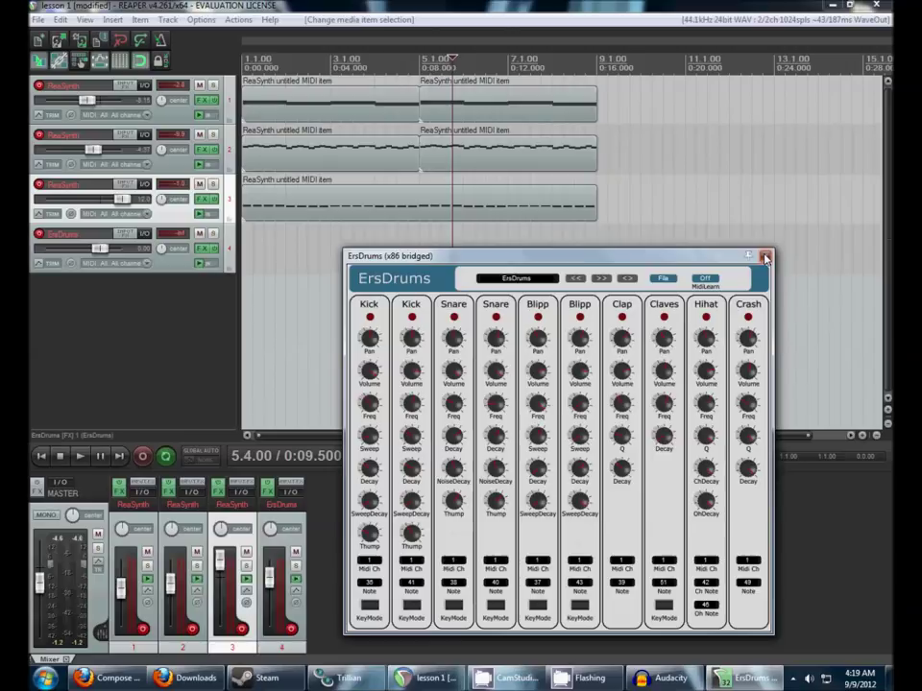
click(765, 258)
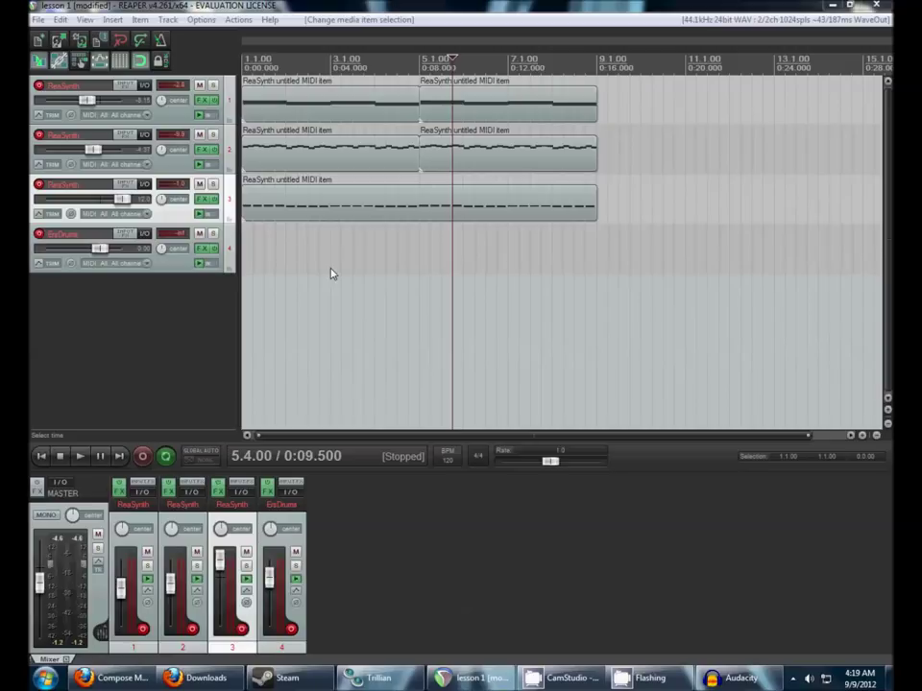
Step: Check the FX chains on tracks 3 and 4, including the ErsDrums interface, then close them
click(199, 251)
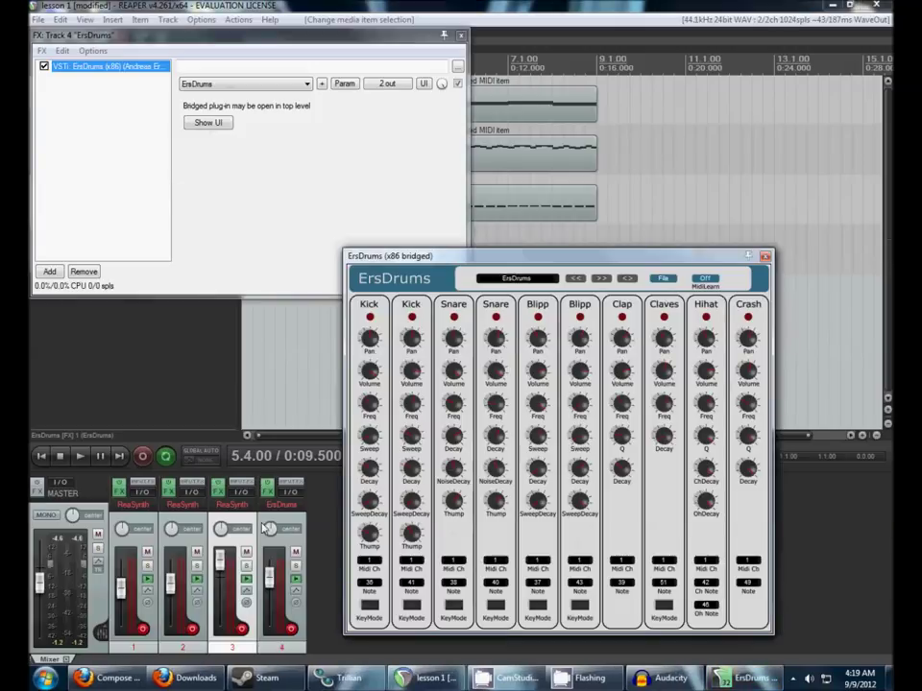
click(226, 496)
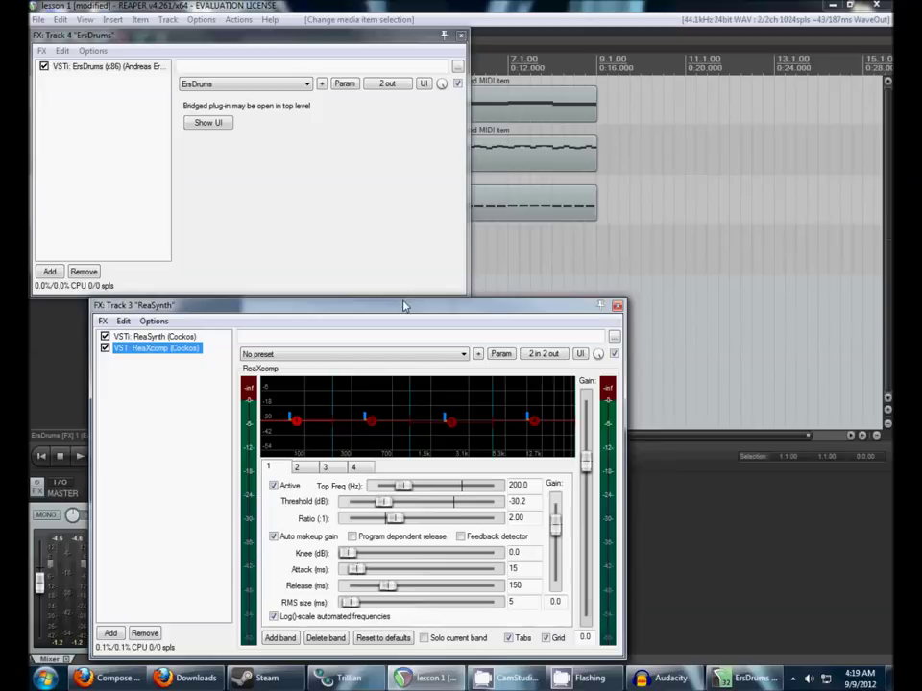
key(Escape)
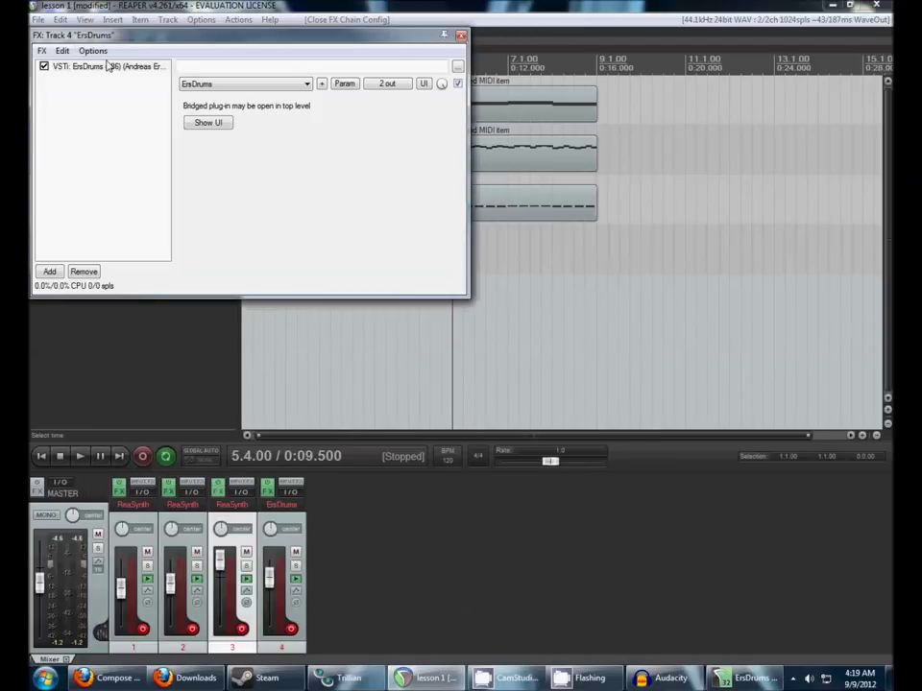
click(215, 36)
drag(215, 37, 524, 284)
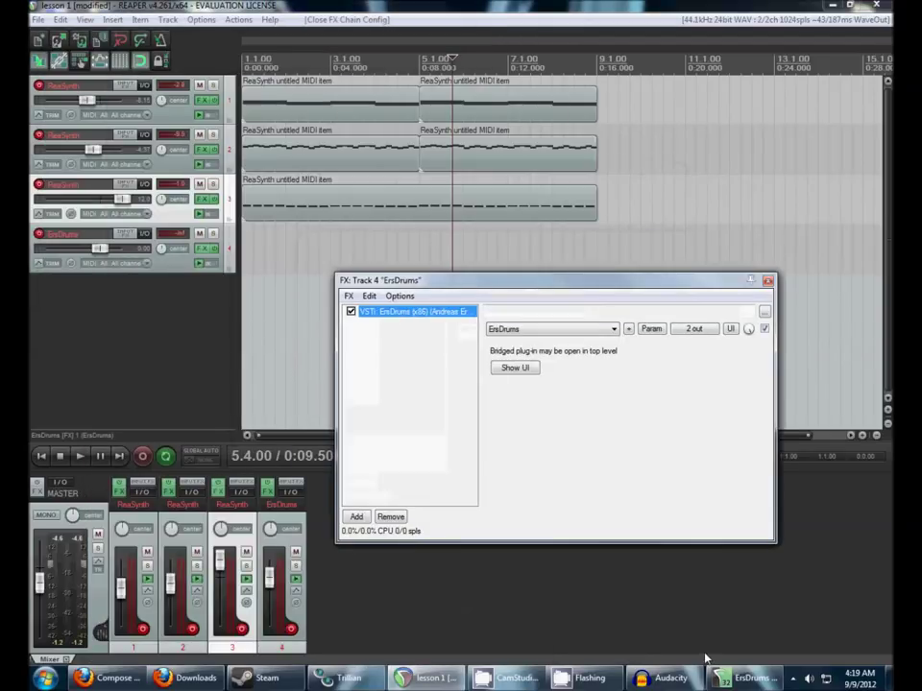
click(514, 370)
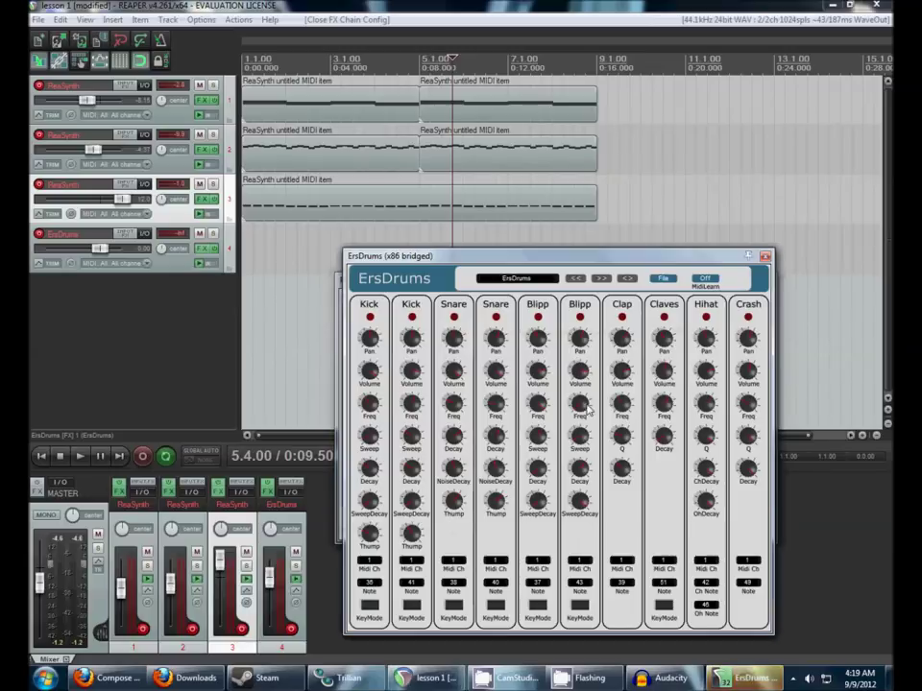
click(766, 257)
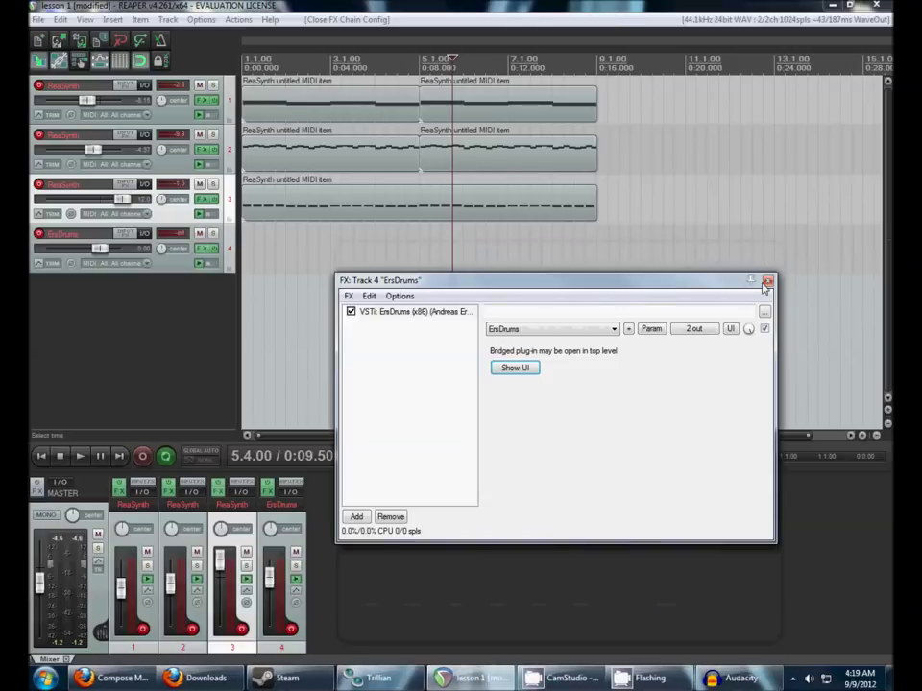
click(768, 280)
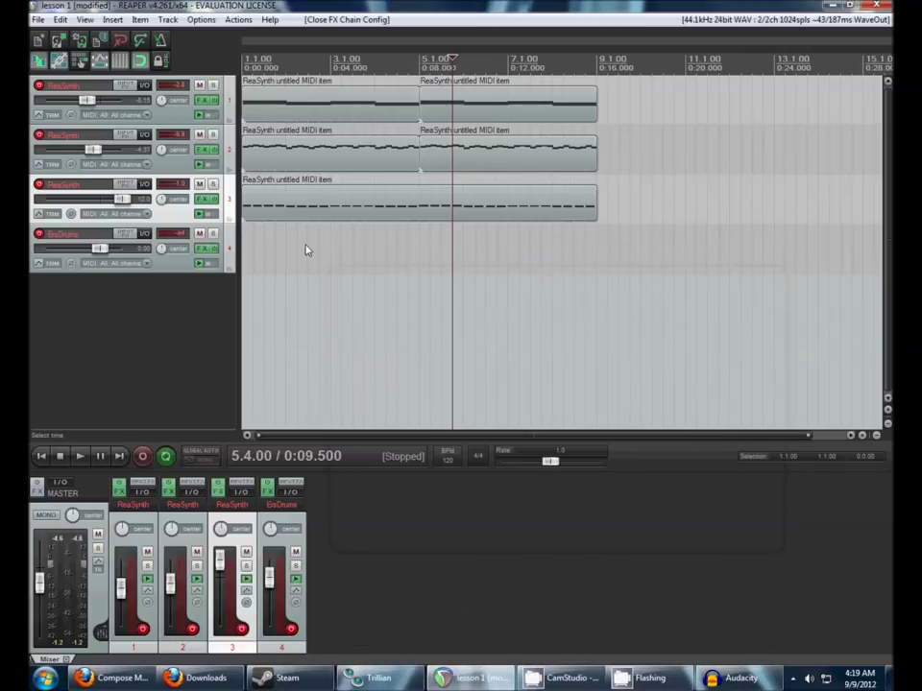
Step: Draw an empty MIDI item on the ErsDrums track from 1.1 to bar 9 and open it
click(252, 251)
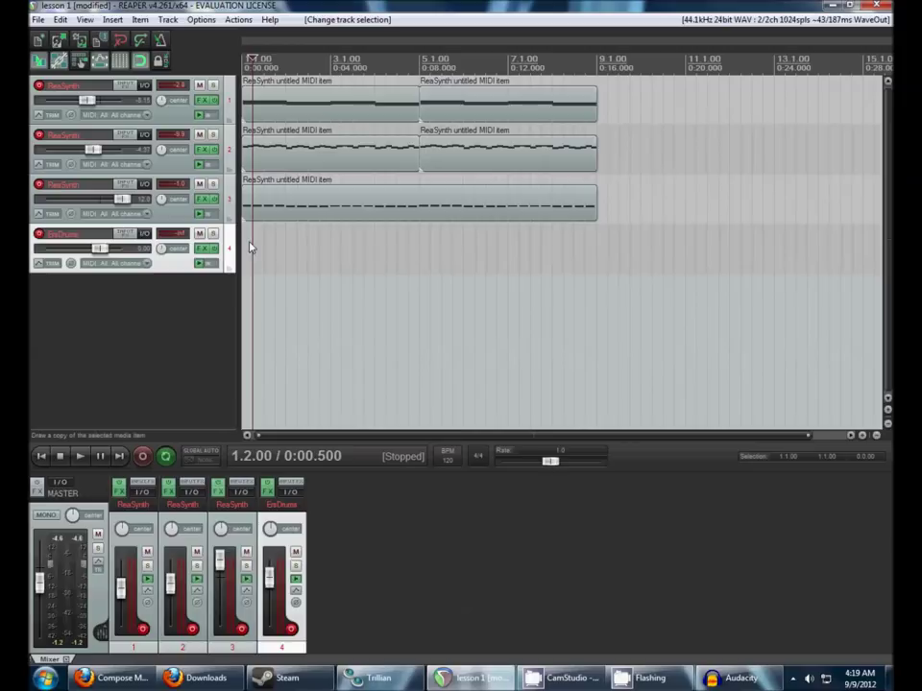
drag(242, 248, 594, 255)
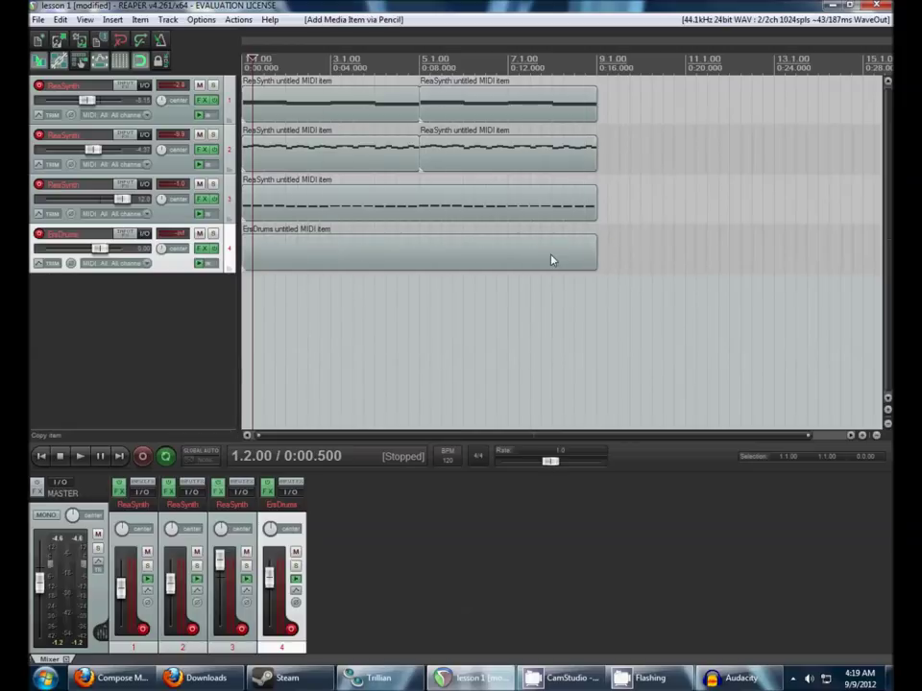
double_click(551, 258)
Step: Audition the ErsDrums sounds on C2, D2 and the notes just below C2
scroll(205, 403, down, 4)
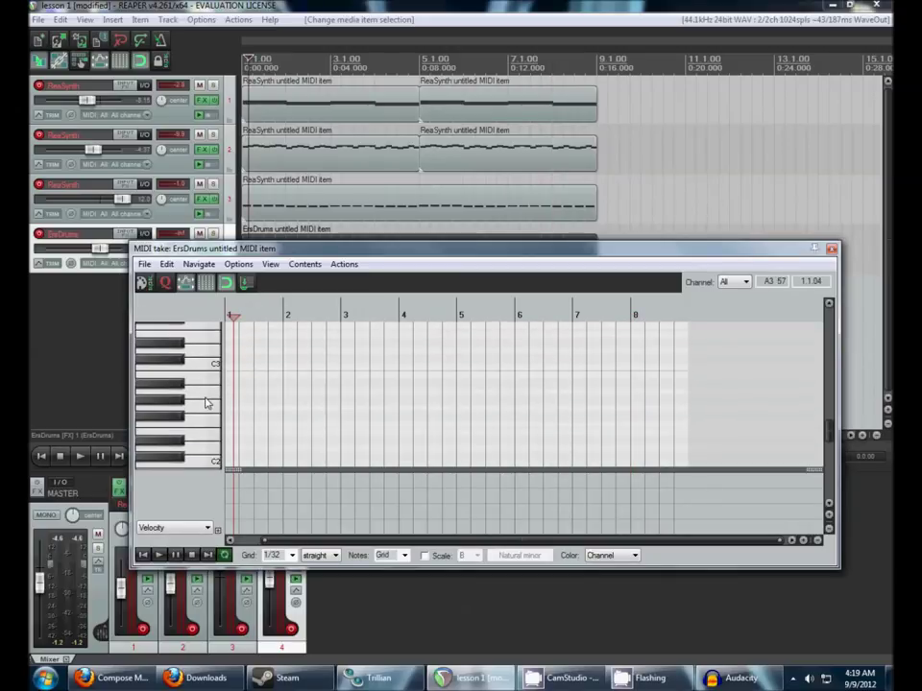
scroll(205, 403, down, 3)
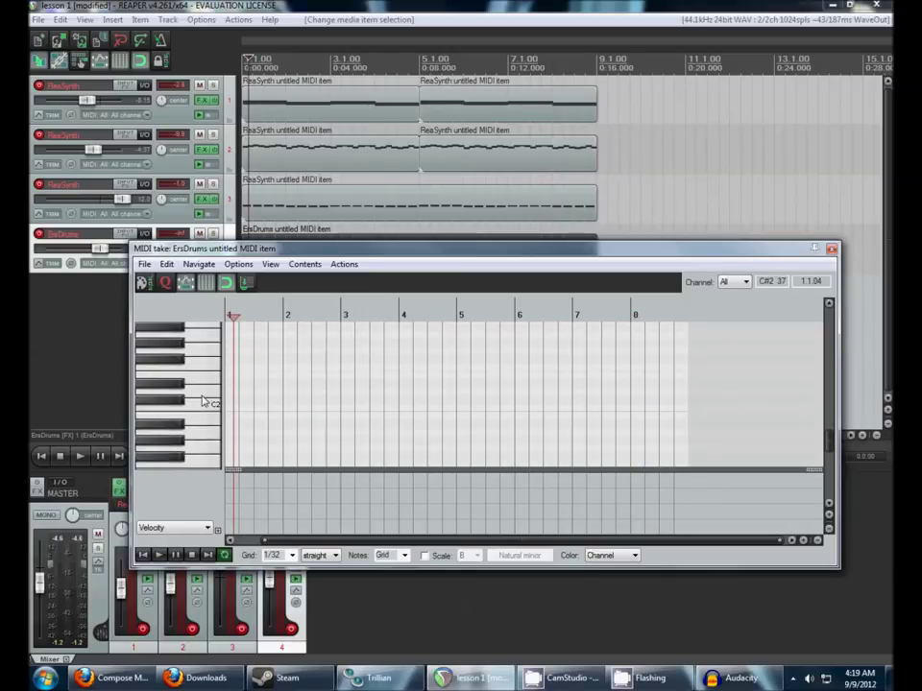
click(204, 411)
scroll(204, 411, down, 2)
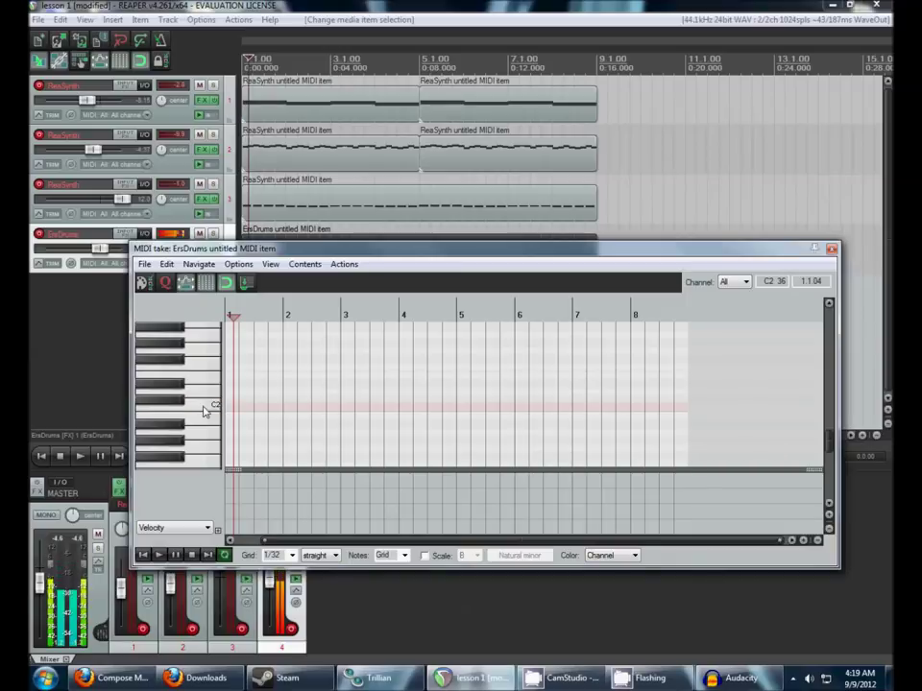
click(206, 452)
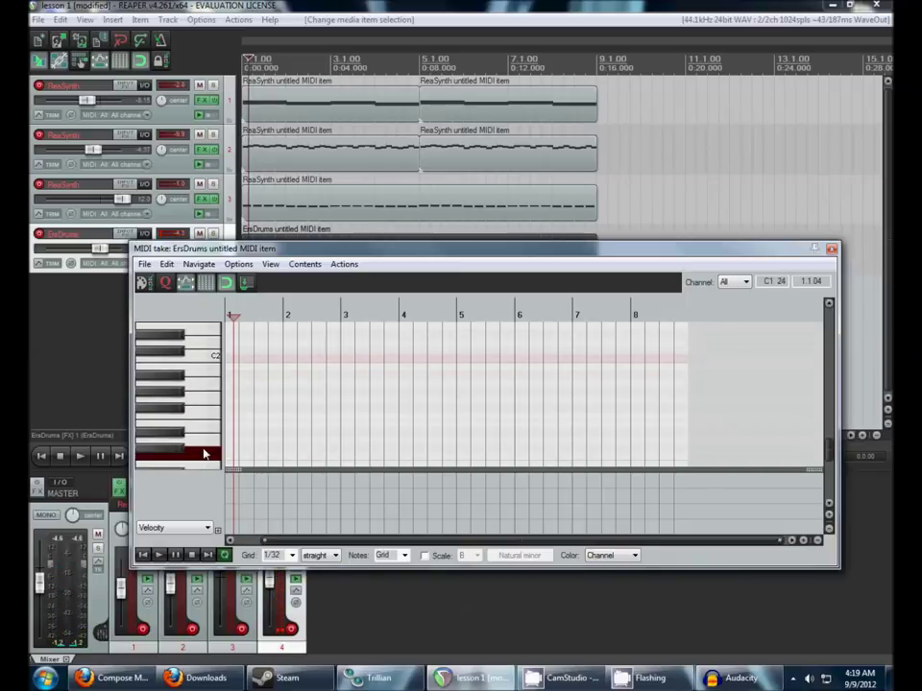
click(204, 367)
Step: Audition the drum sounds from F2 up to C#3 and back on C2, then set the edit position near bar 1
scroll(204, 367, up, 1)
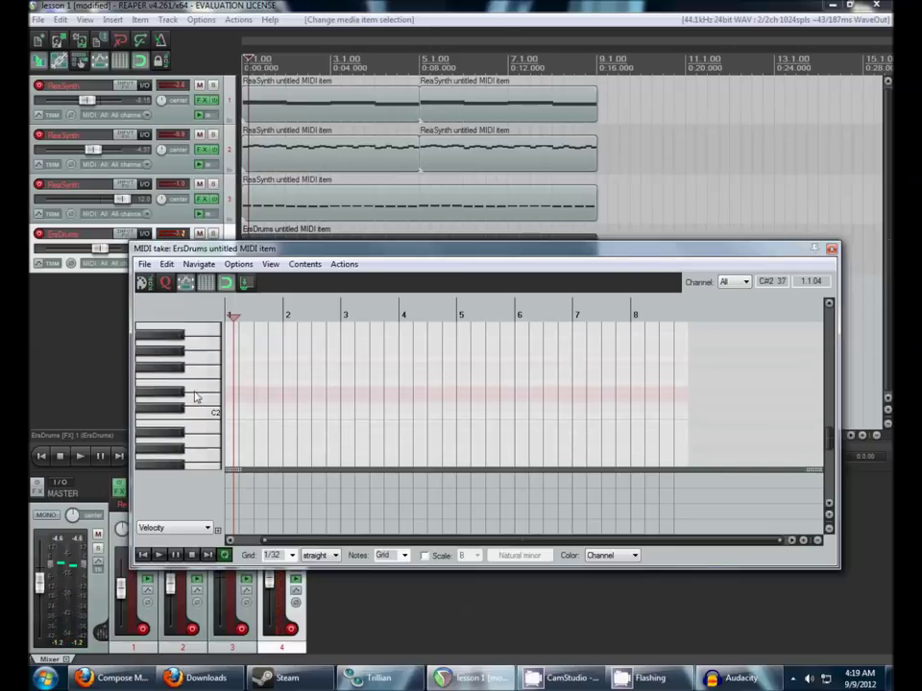
scroll(198, 398, up, 1)
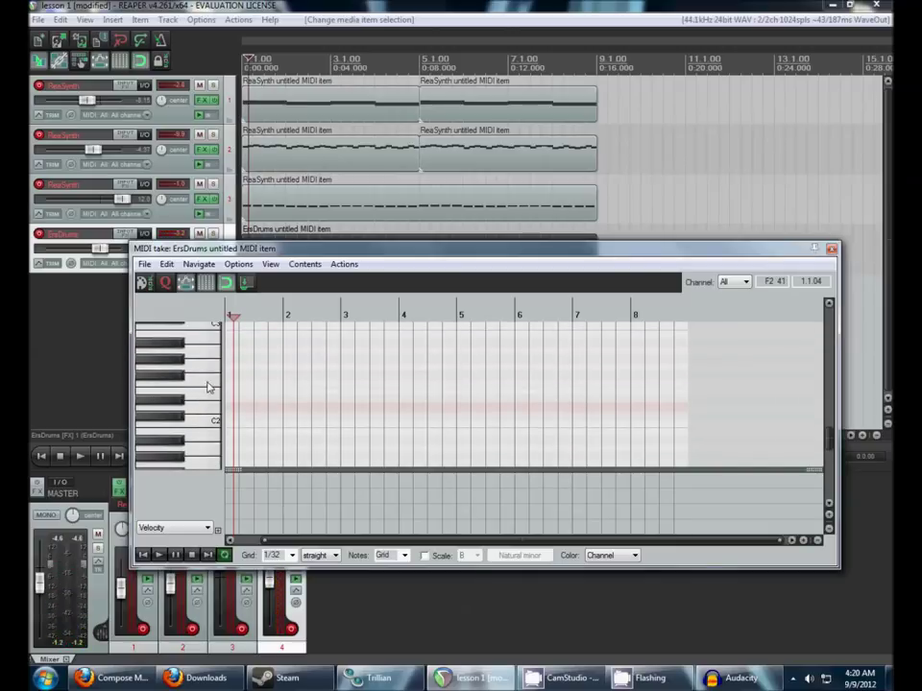
mouse_move(210, 387)
mouse_down()
mouse_move(209, 333)
mouse_move(203, 395)
mouse_move(205, 380)
mouse_up()
scroll(199, 359, up, 1)
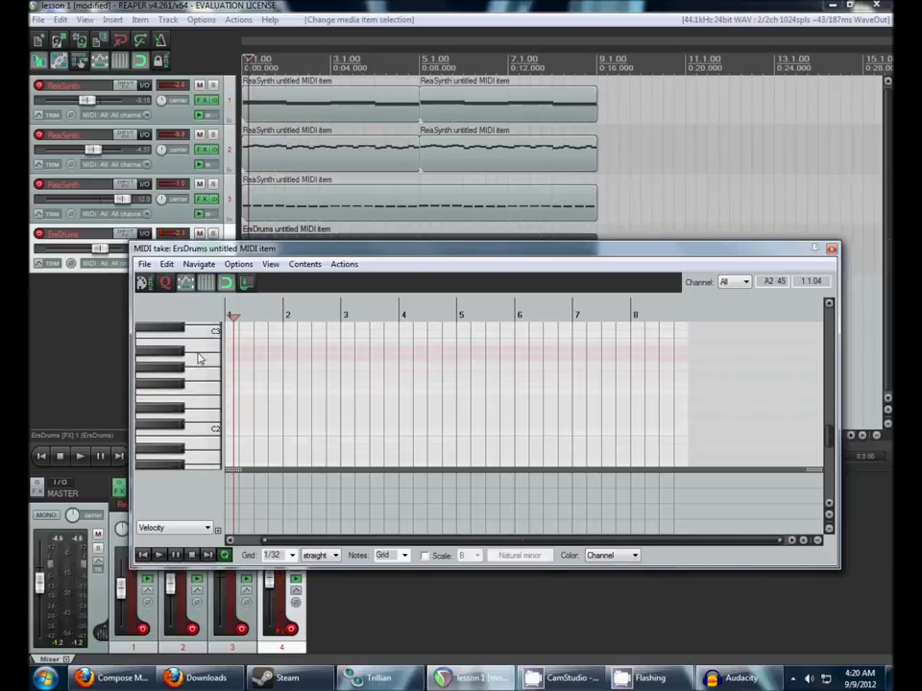
scroll(210, 339, up, 1)
scroll(165, 368, up, 3)
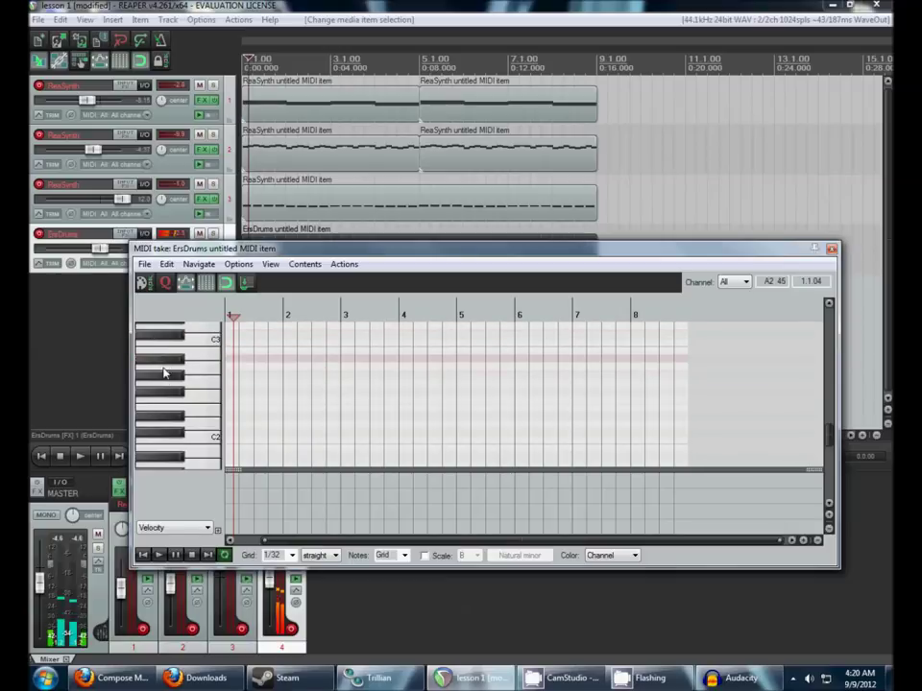
click(156, 374)
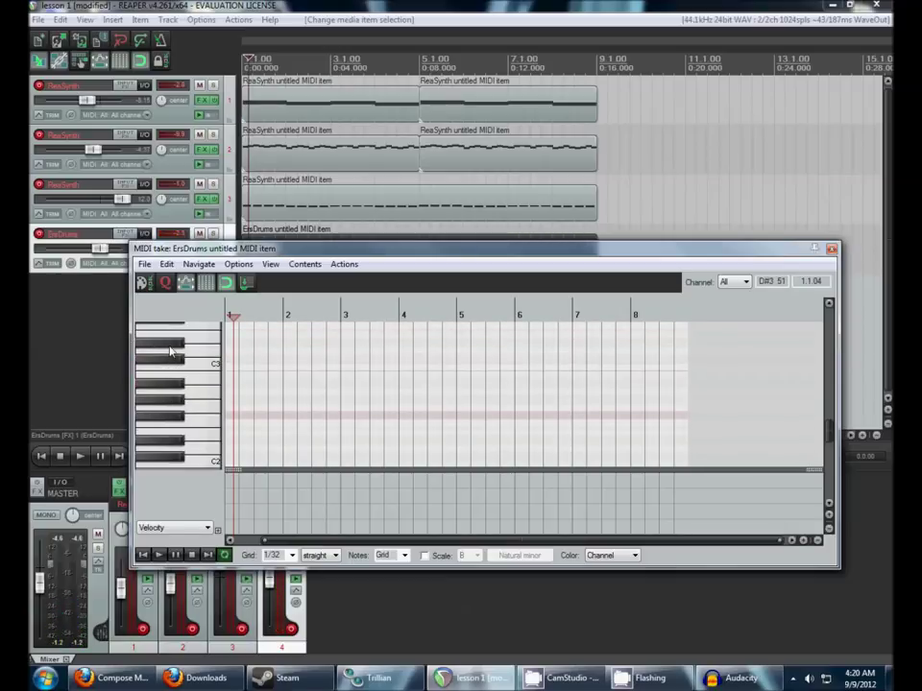
click(177, 359)
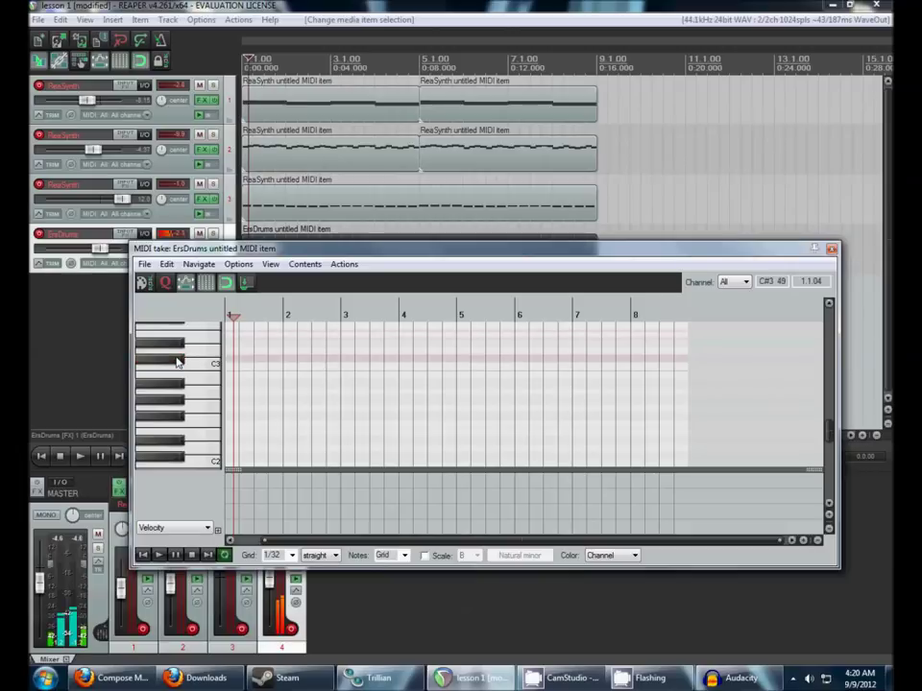
scroll(177, 362, up, 2)
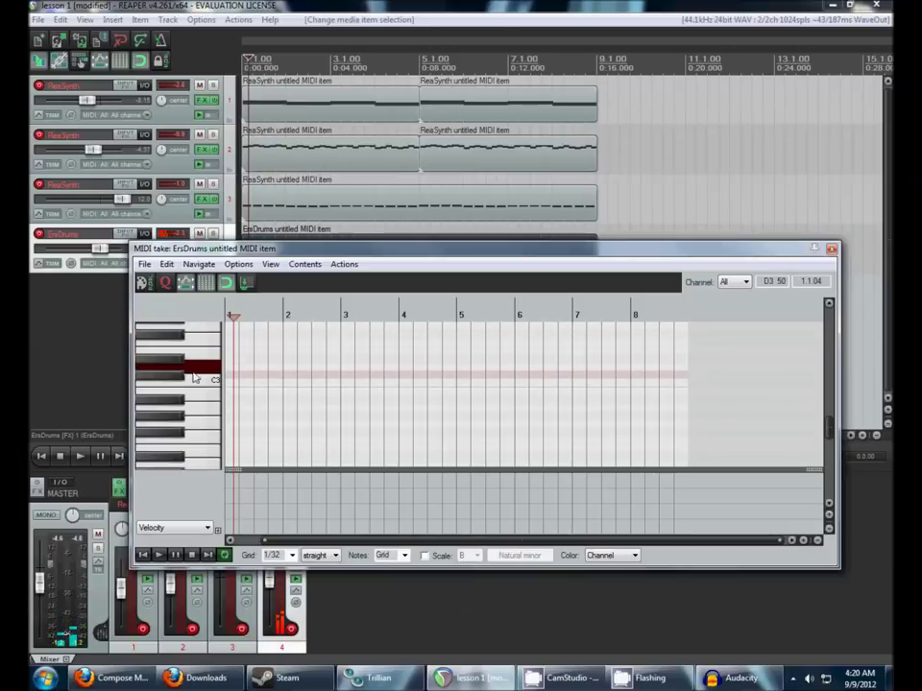
click(177, 385)
scroll(192, 386, up, 2)
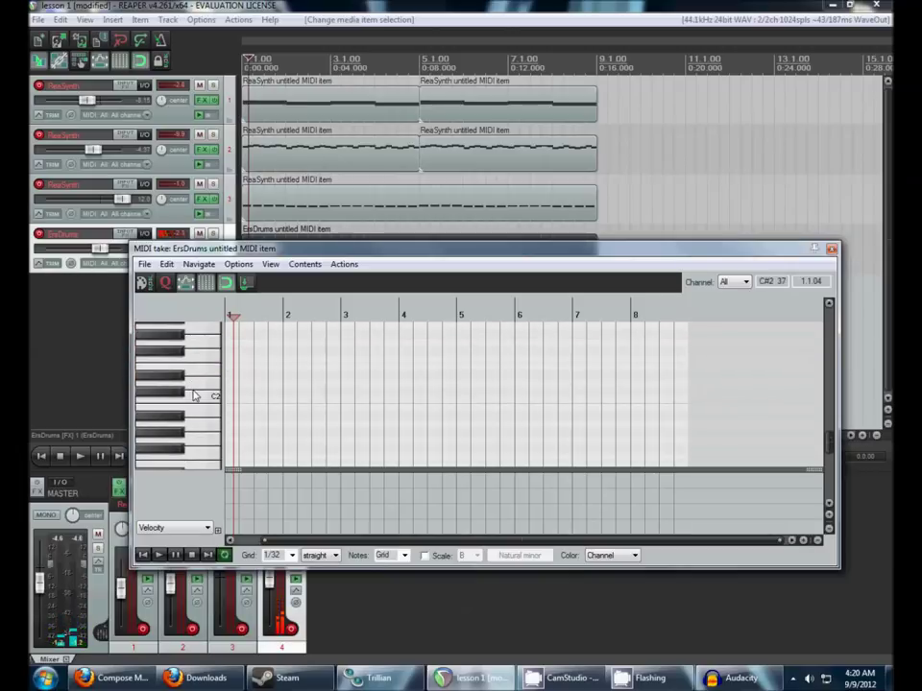
click(195, 403)
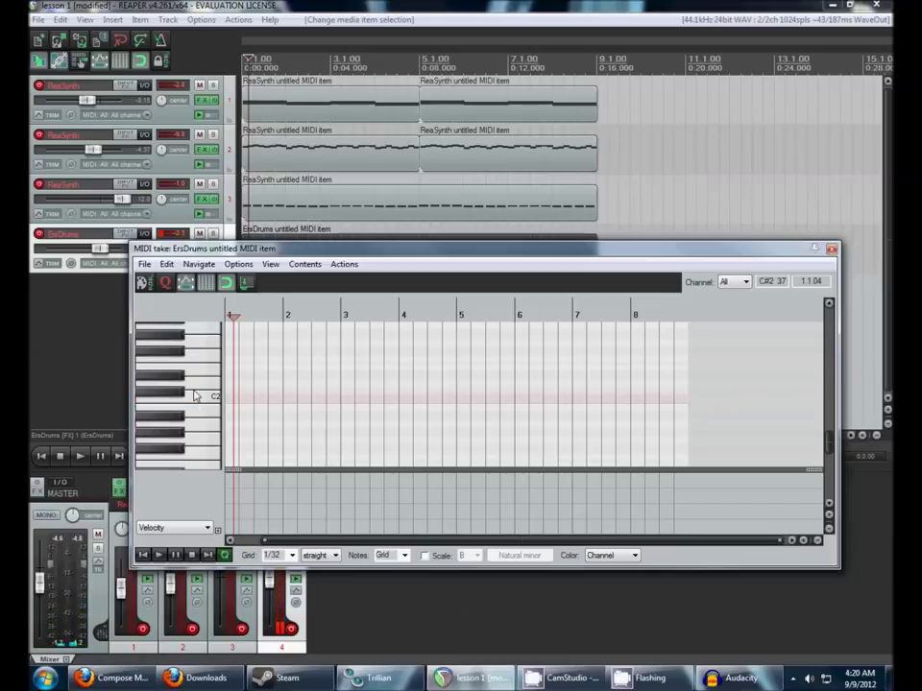
click(195, 389)
click(247, 382)
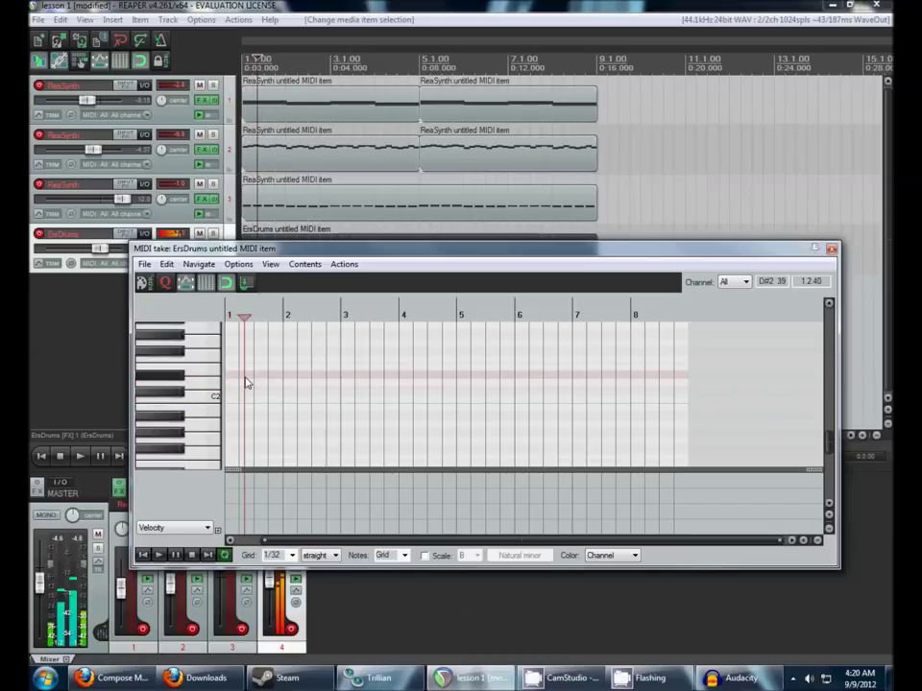
scroll(246, 383, up, 3)
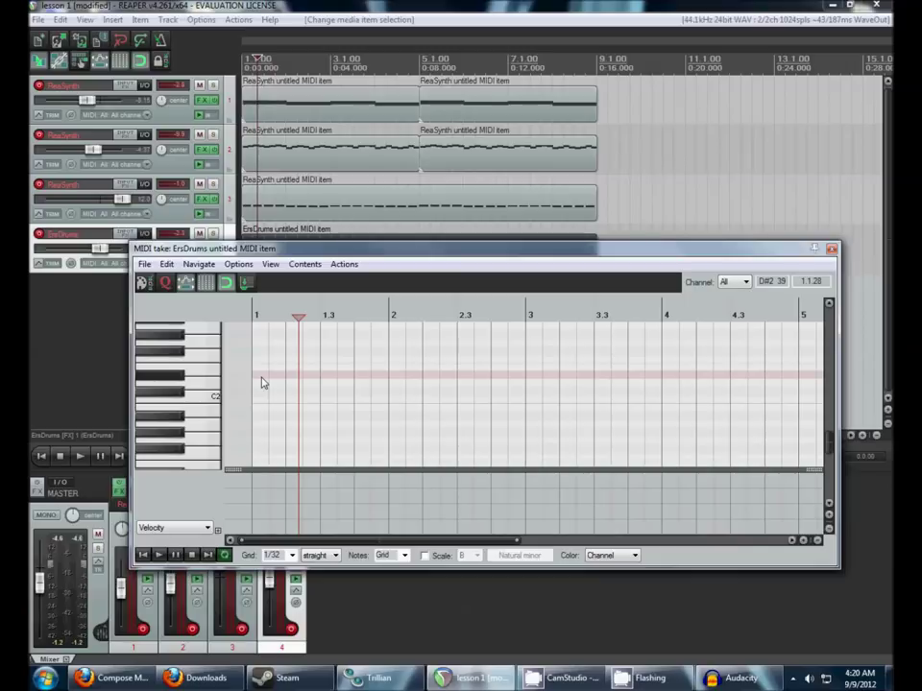
Step: Draw a long trial C2 note across bars 1–3, solo the ErsDrums track, then delete the note
scroll(264, 383, down, 3)
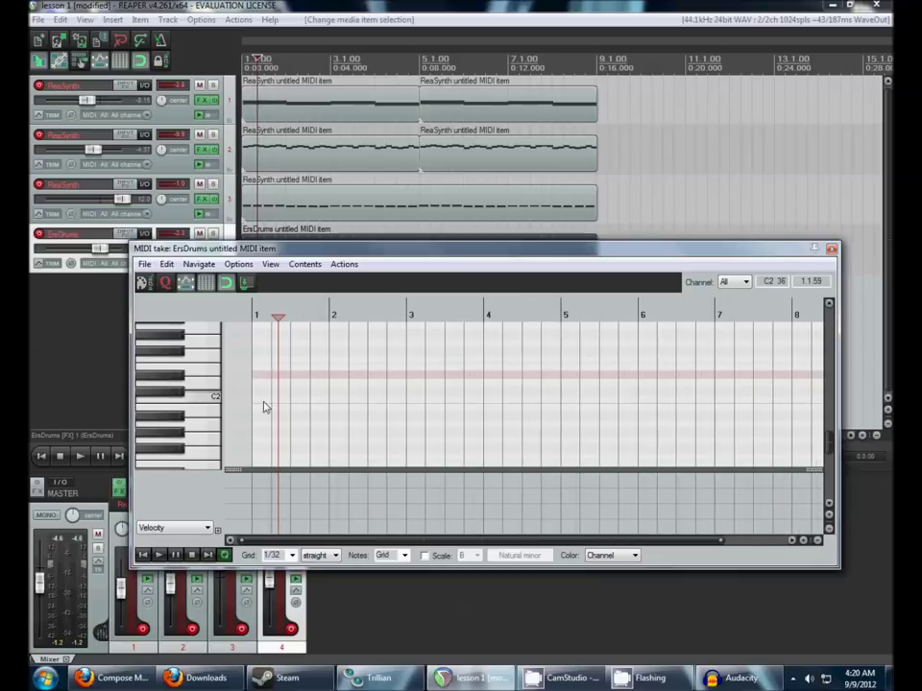
mouse_move(255, 402)
mouse_down()
mouse_move(447, 404)
mouse_move(150, 376)
mouse_up()
scroll(303, 403, up, 2)
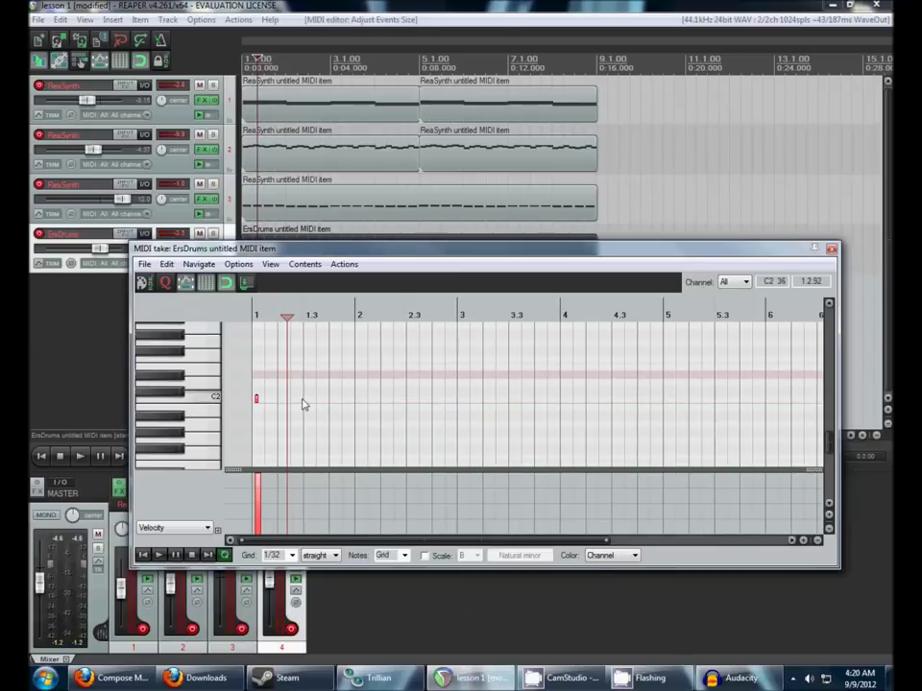
mouse_move(281, 407)
mouse_down()
mouse_move(531, 409)
mouse_move(494, 402)
mouse_up()
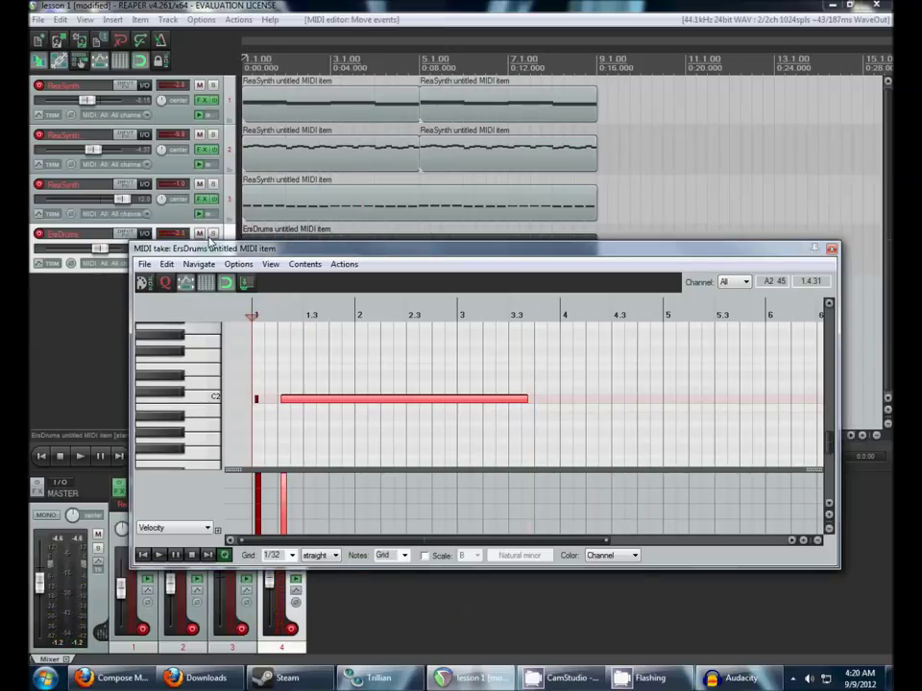
click(212, 234)
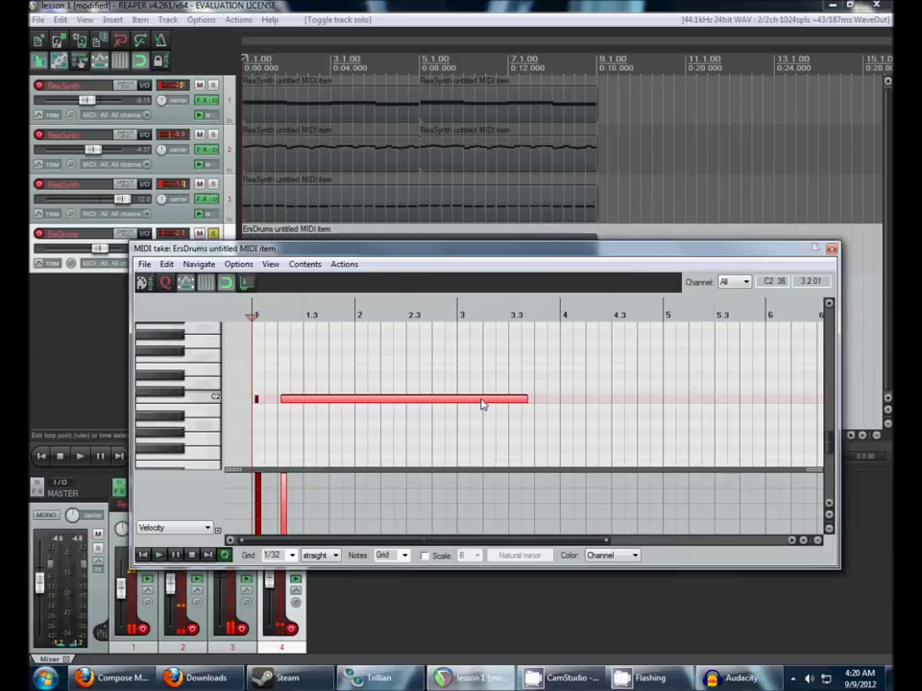
right_click(290, 401)
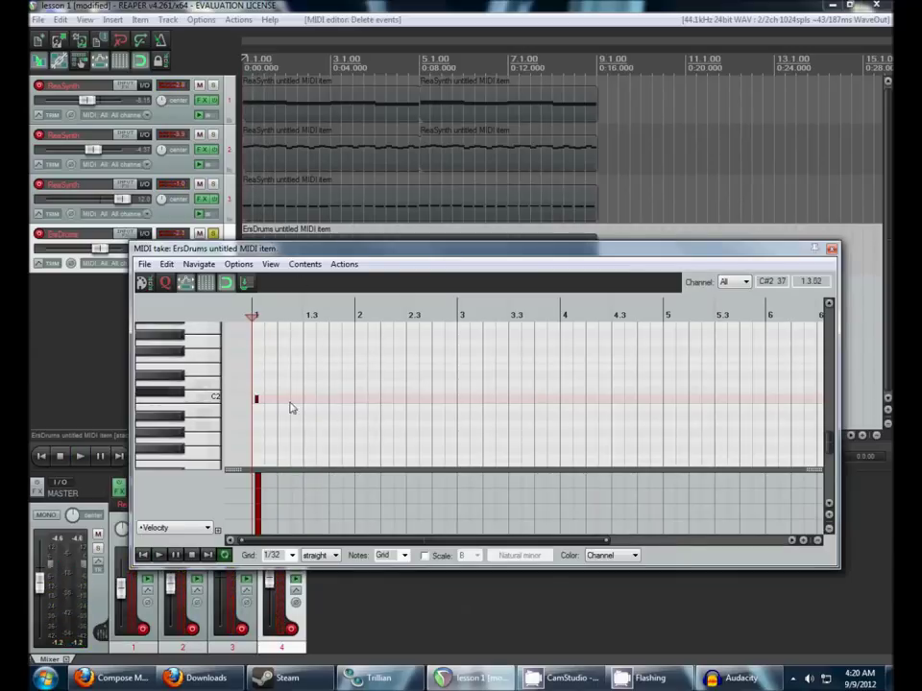
click(272, 264)
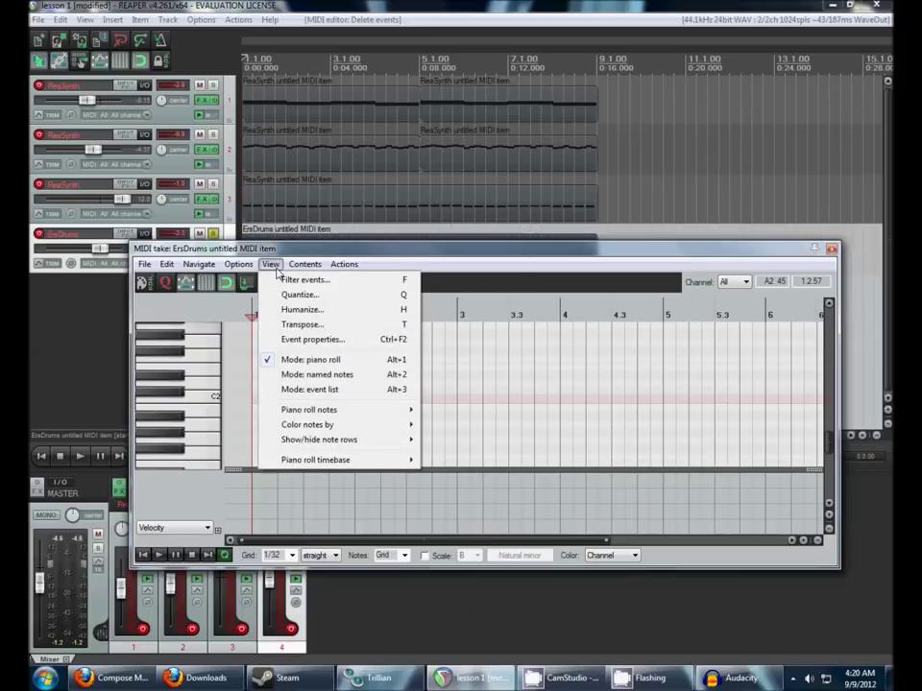
mouse_move(359, 413)
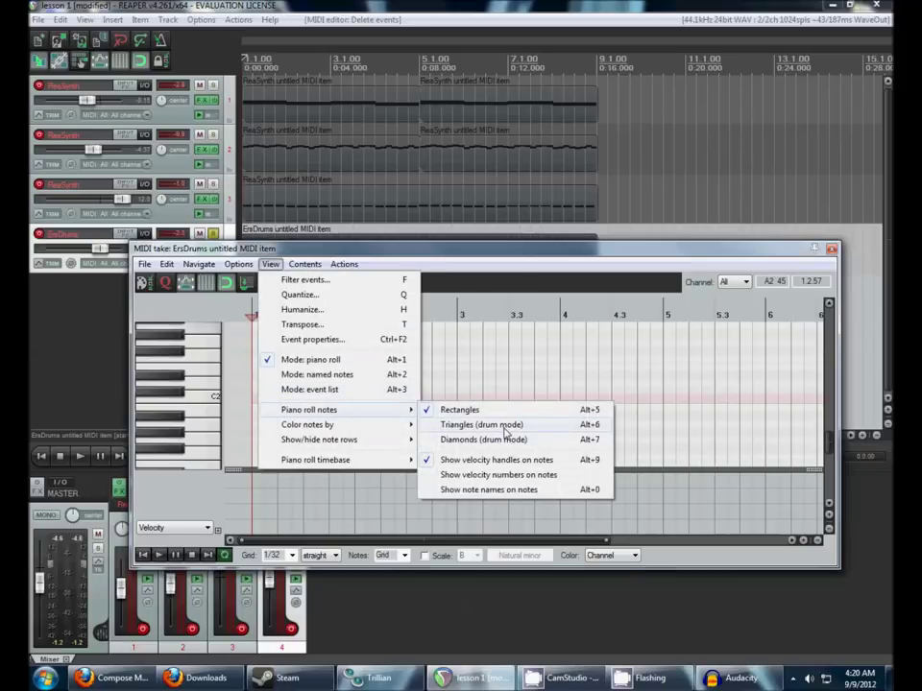
click(506, 434)
click(443, 398)
click(517, 398)
click(591, 384)
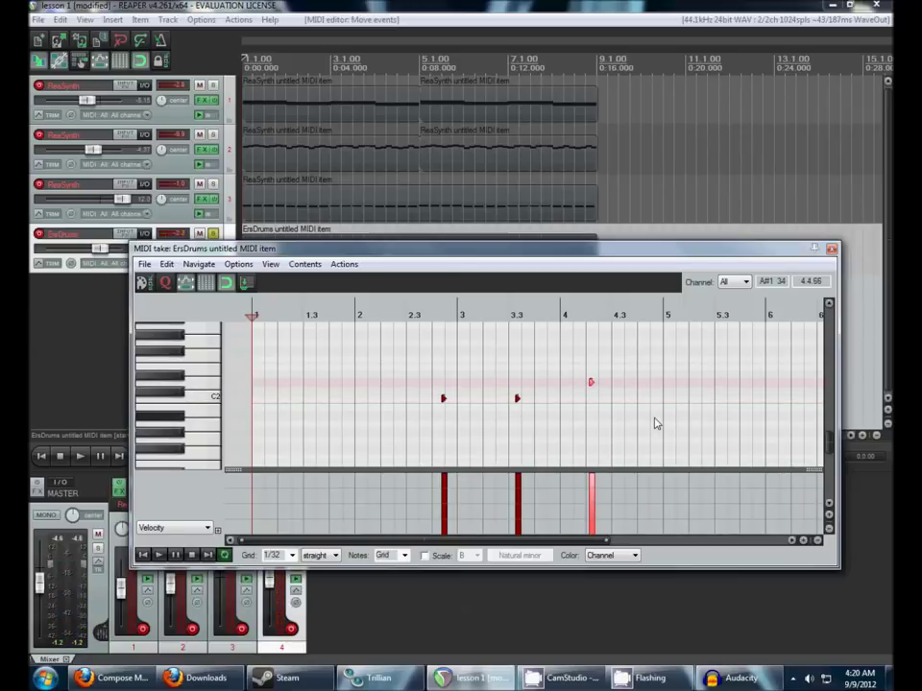
double_click(590, 385)
double_click(517, 398)
double_click(443, 398)
click(271, 265)
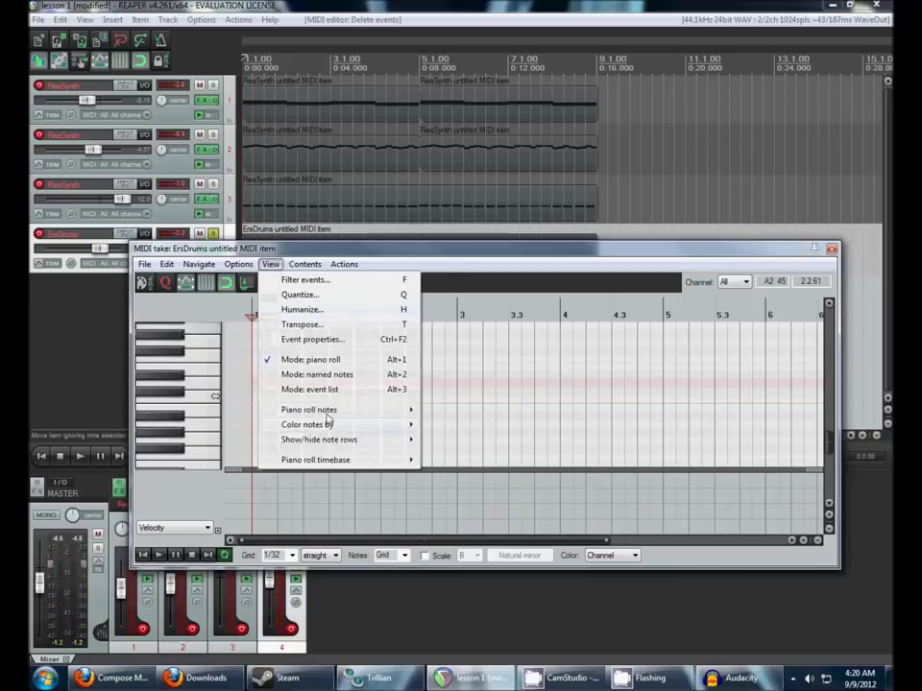
mouse_move(326, 410)
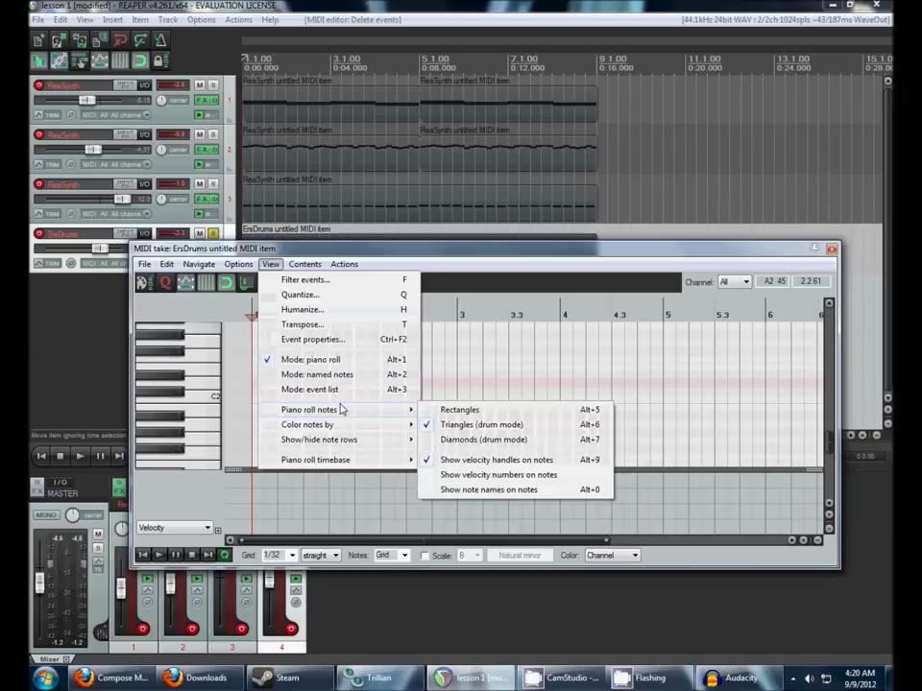
click(461, 413)
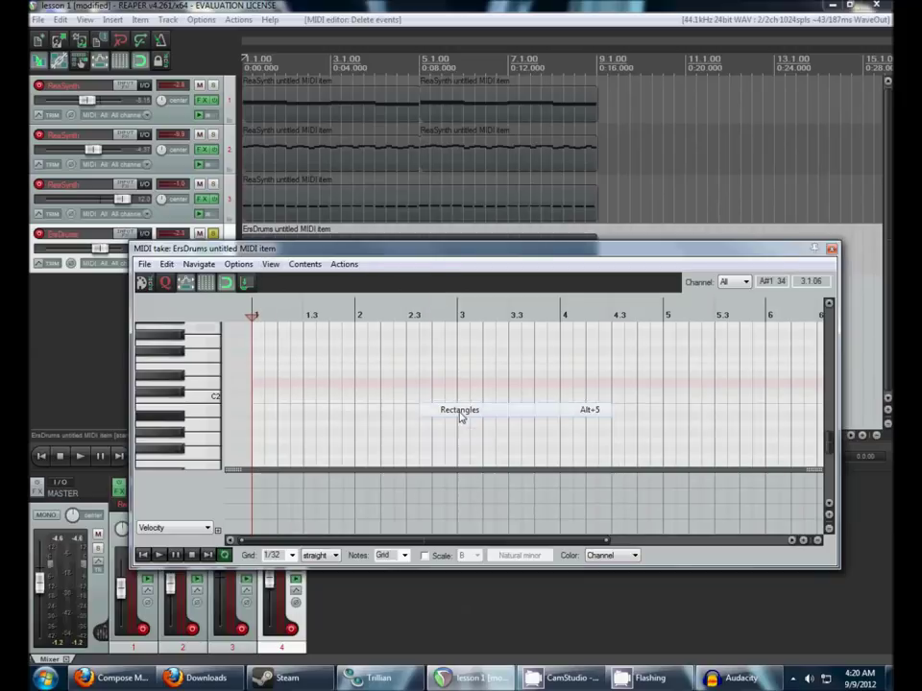
Step: Enter four alternating C2 and D2 drum hits at the start of bar 1 and preview them
double_click(255, 399)
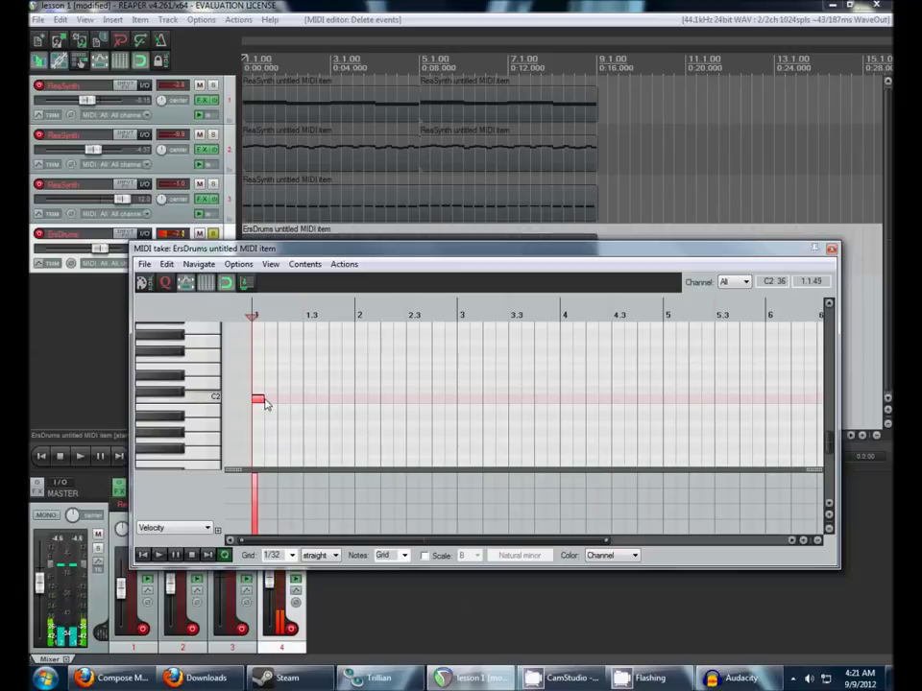
scroll(273, 398, up, 1)
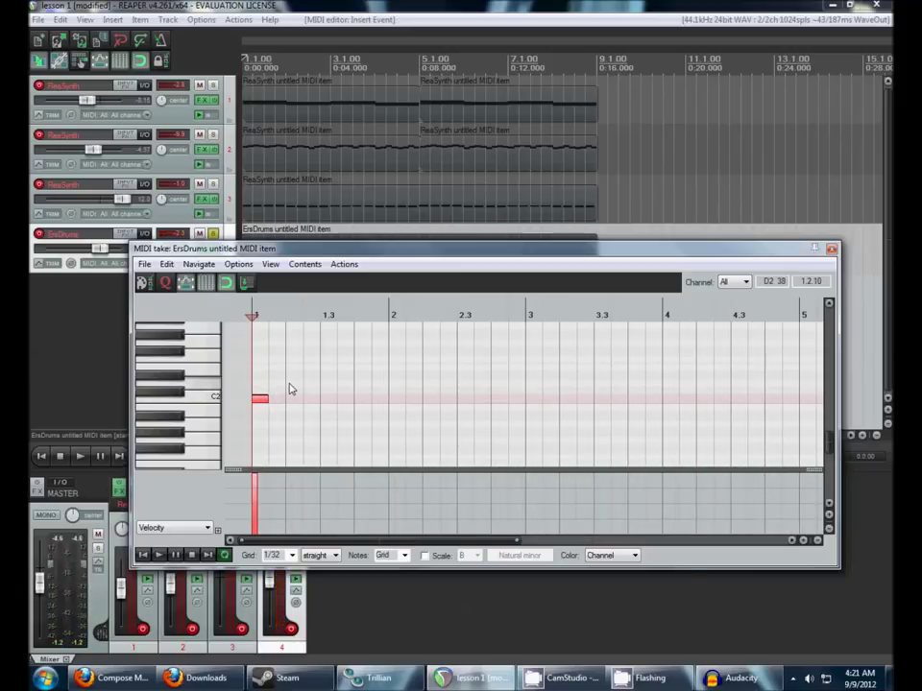
double_click(289, 385)
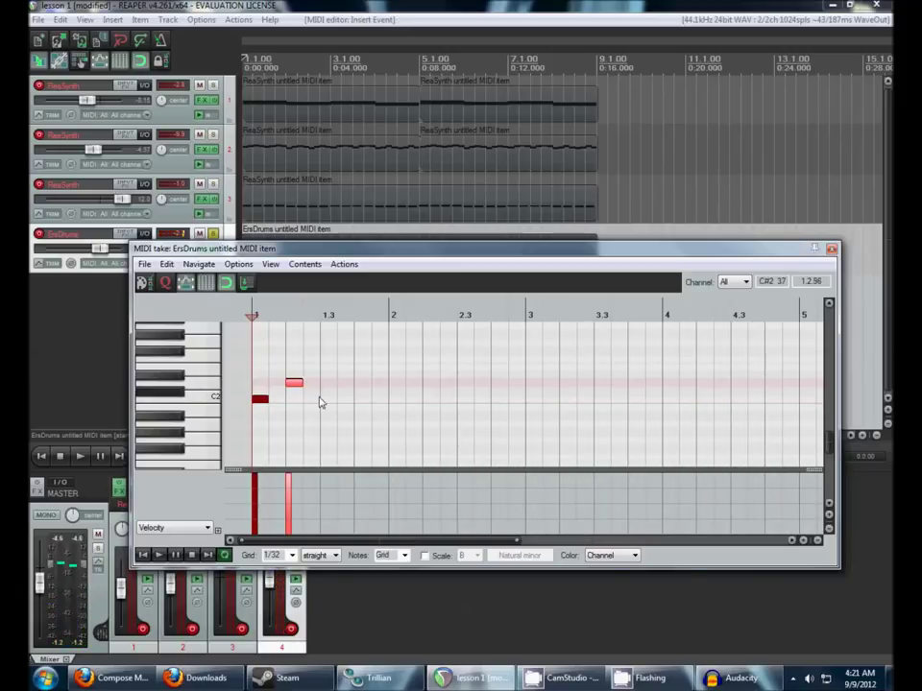
double_click(328, 399)
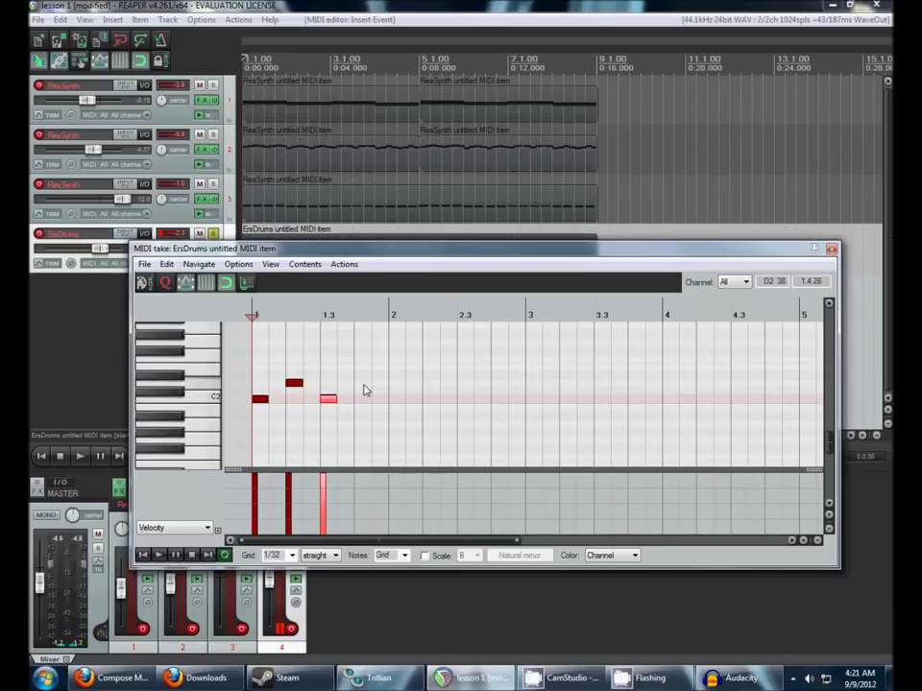
double_click(362, 385)
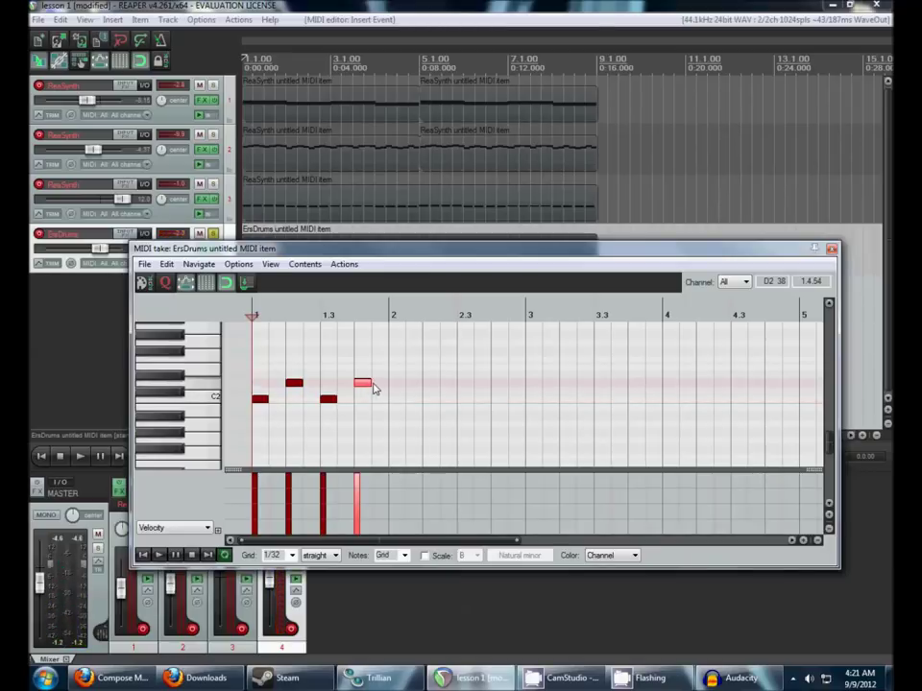
key(space)
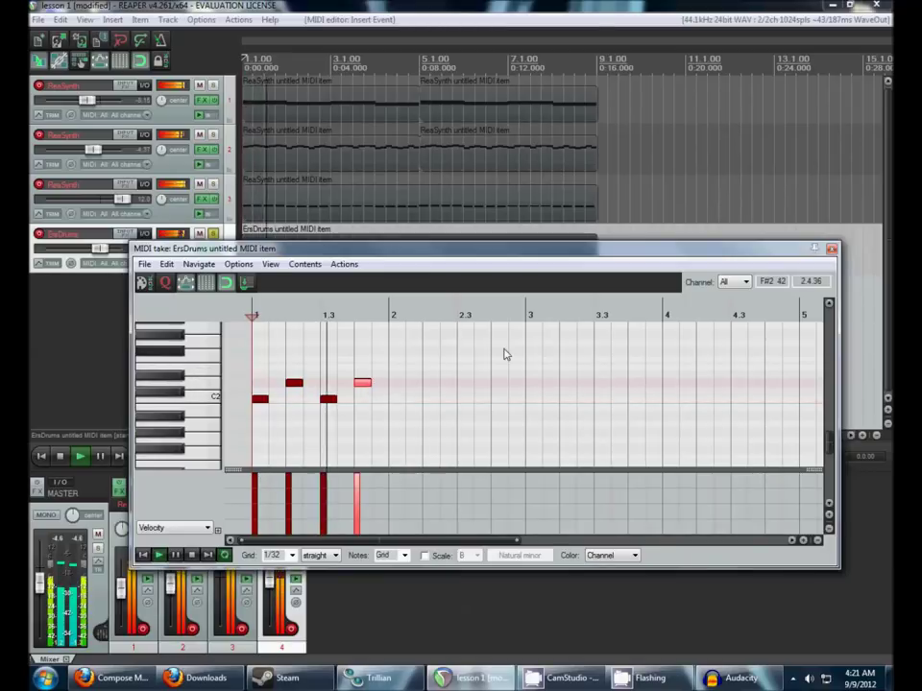
key(space)
scroll(365, 381, down, 1)
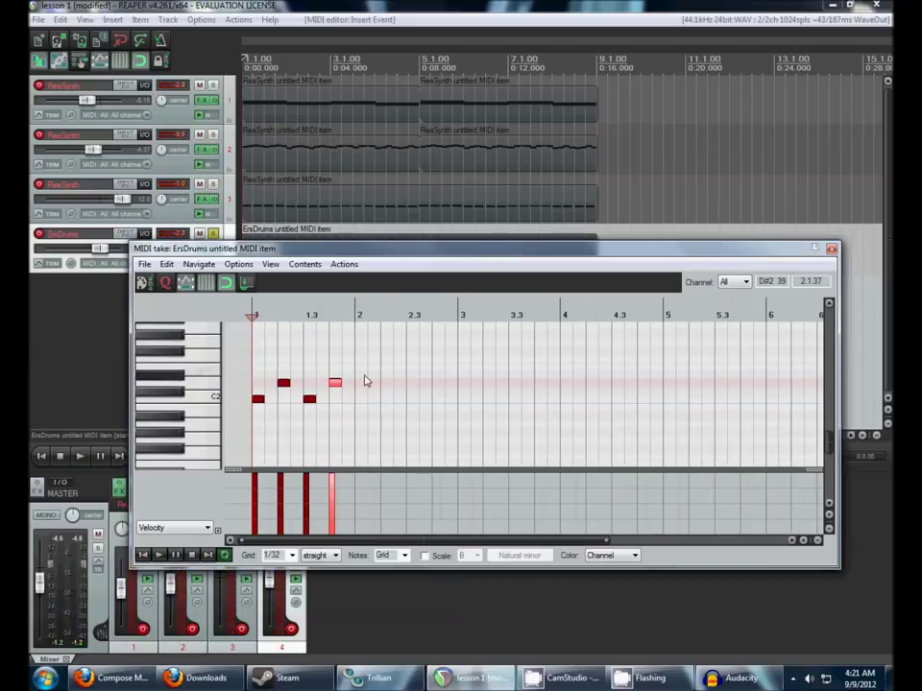
Step: Duplicate and paste the four-hit pattern to fill bars 1–8, then close the MIDI editor
key(ctrl+a)
key(ctrl+d)
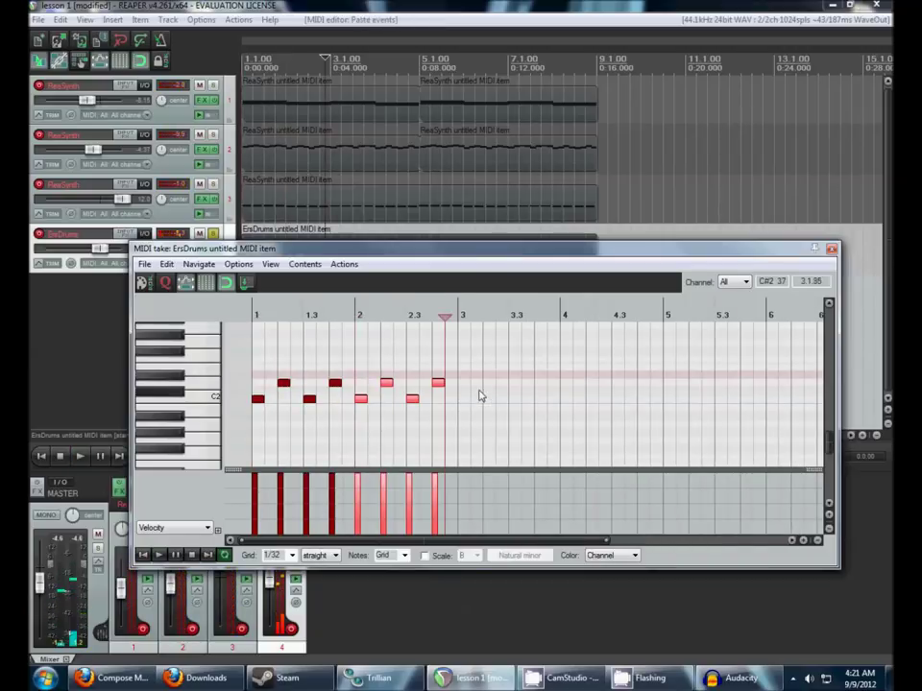
click(459, 391)
key(ctrl+v)
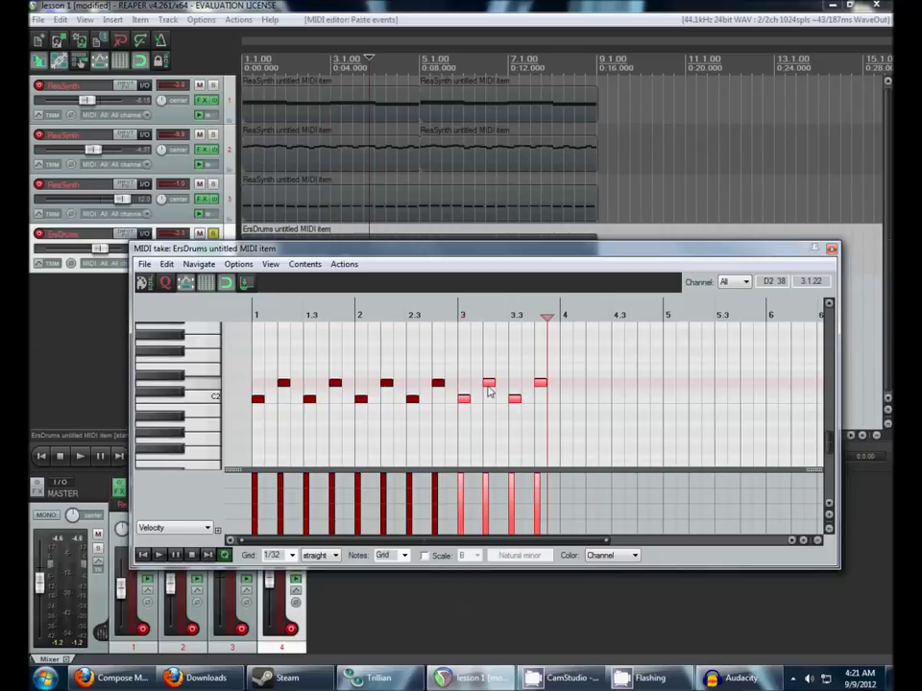
click(561, 403)
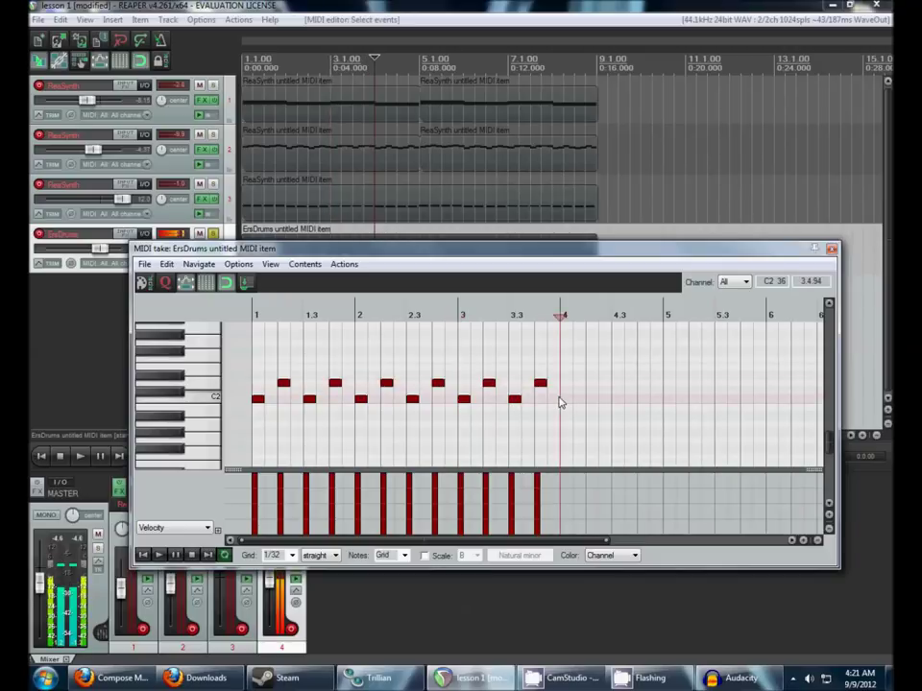
key(ctrl+v)
key(ctrl+a)
click(663, 394)
key(ctrl+v)
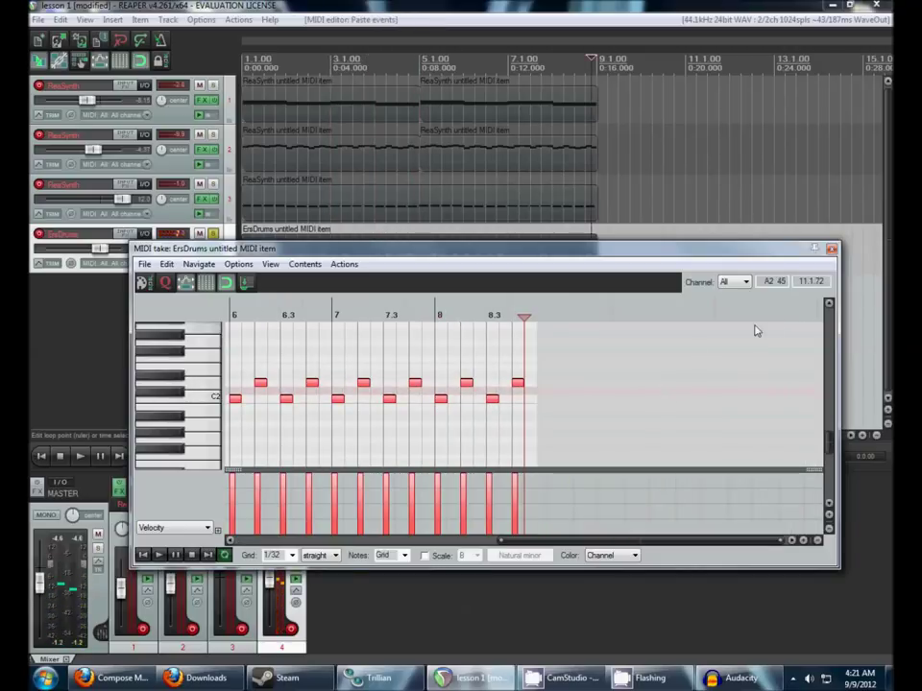
scroll(745, 333, down, 5)
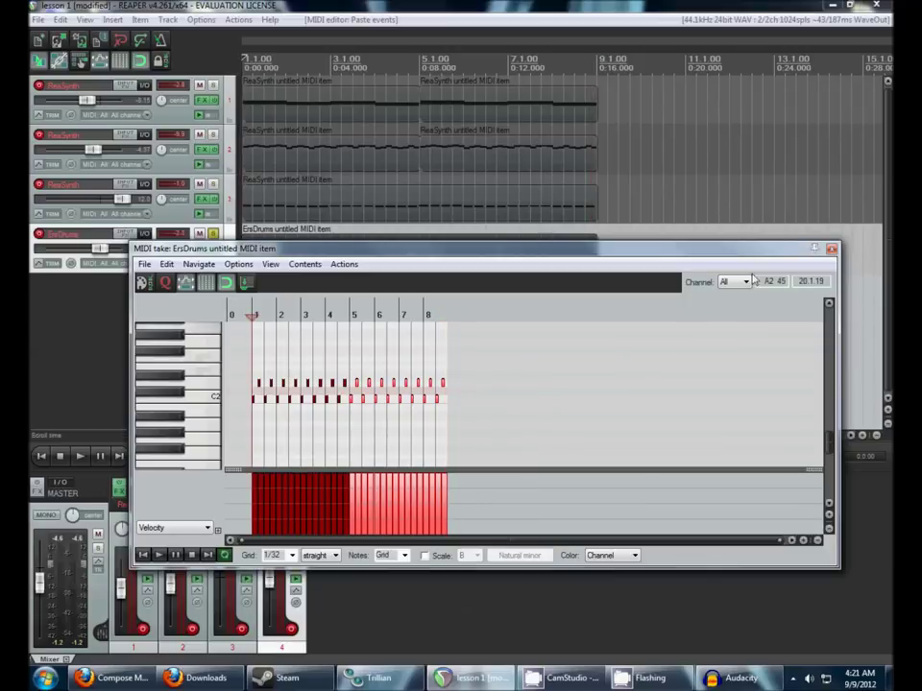
click(832, 251)
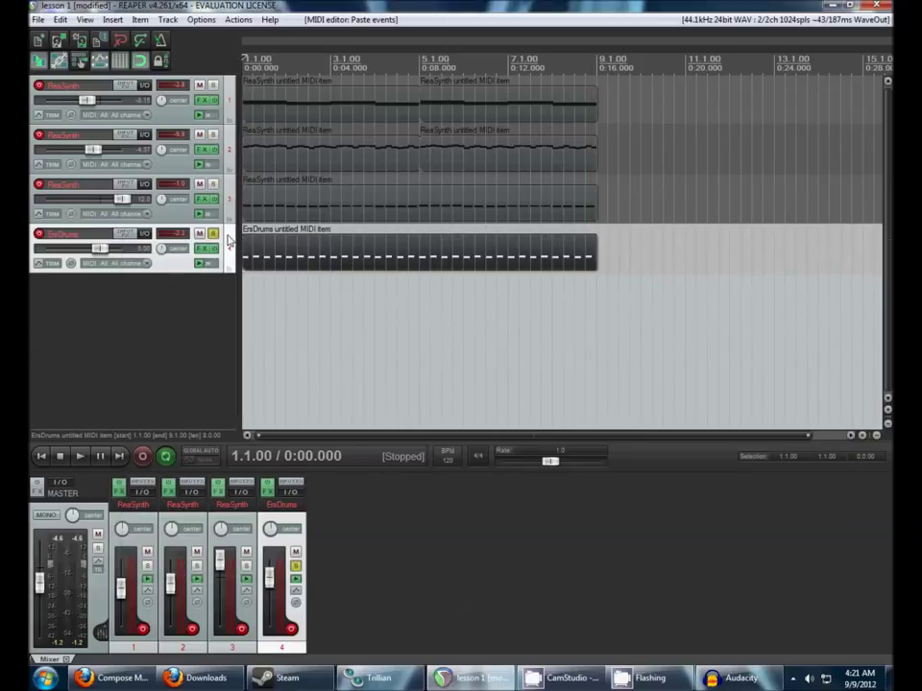
Step: Unsolo the ErsDrums track and play back the whole project
click(213, 233)
key(space)
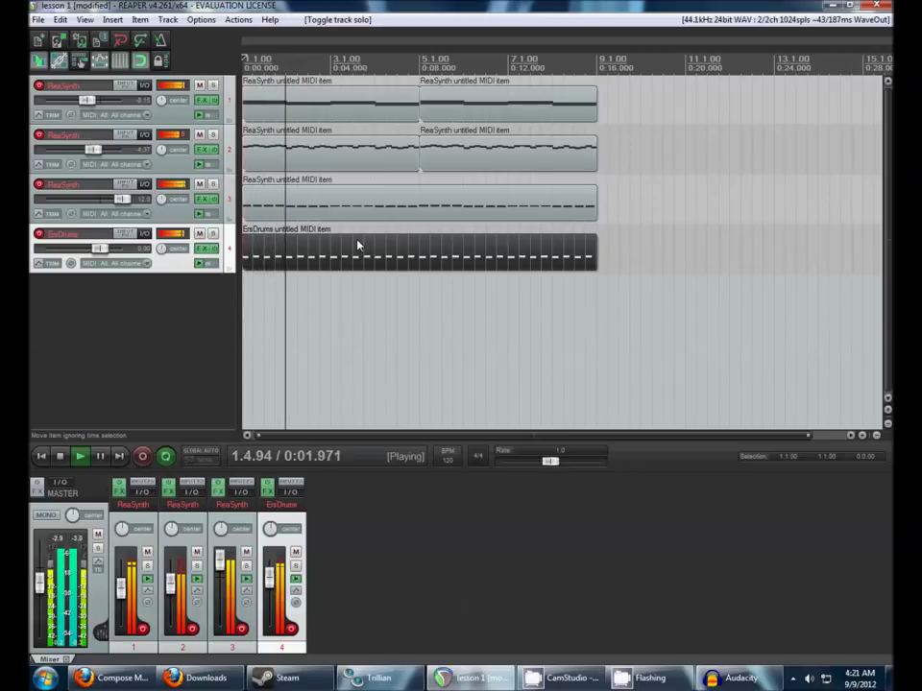
key(space)
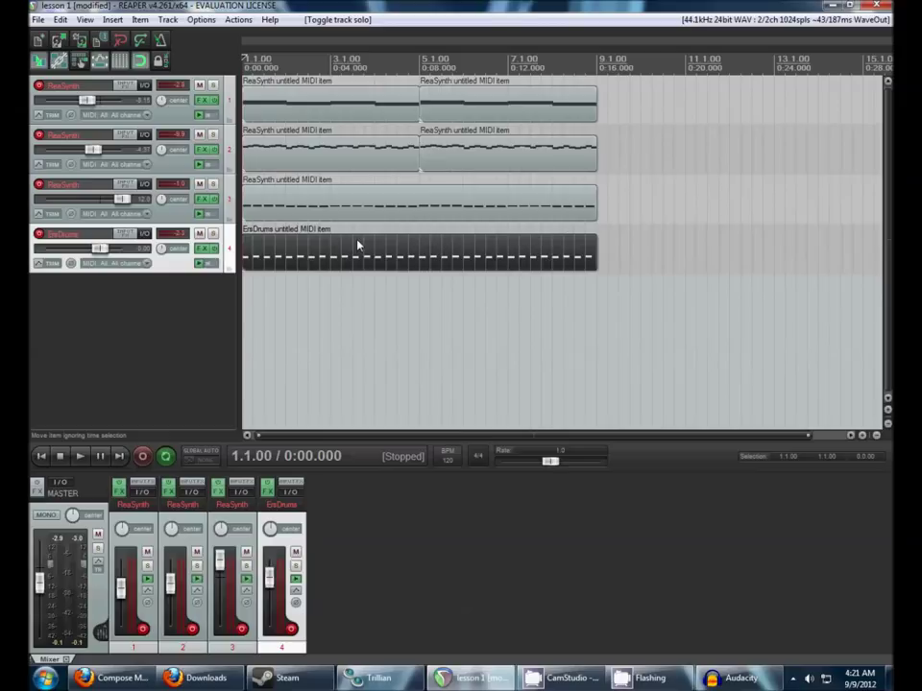
scroll(336, 247, up, 1)
scroll(336, 247, down, 1)
Step: Select track 2's first MIDI item and bring up track 2's ReaSynth FX chain
click(335, 207)
scroll(288, 207, up, 2)
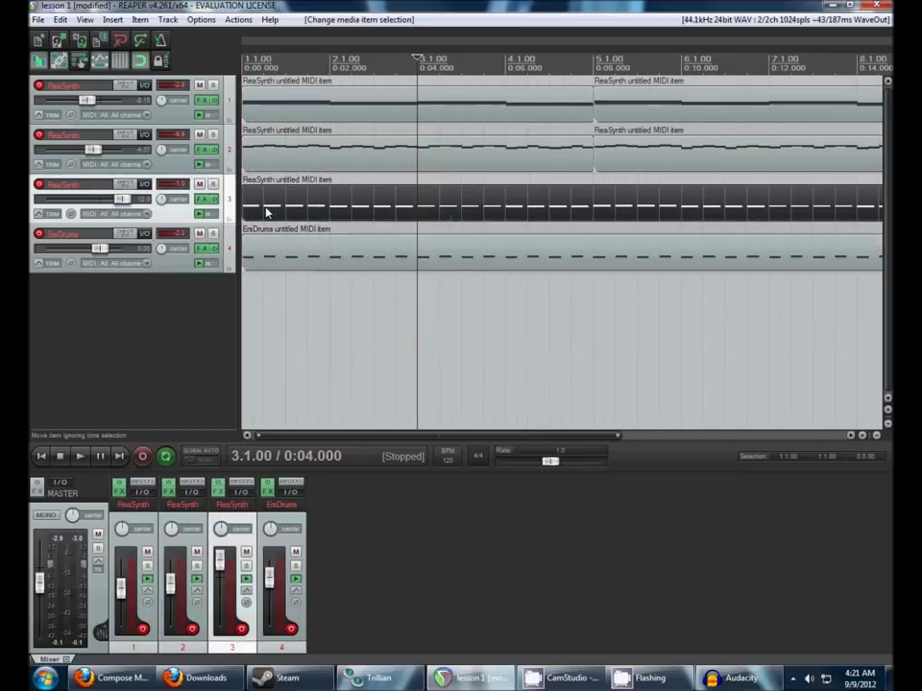
scroll(335, 228, down, 3)
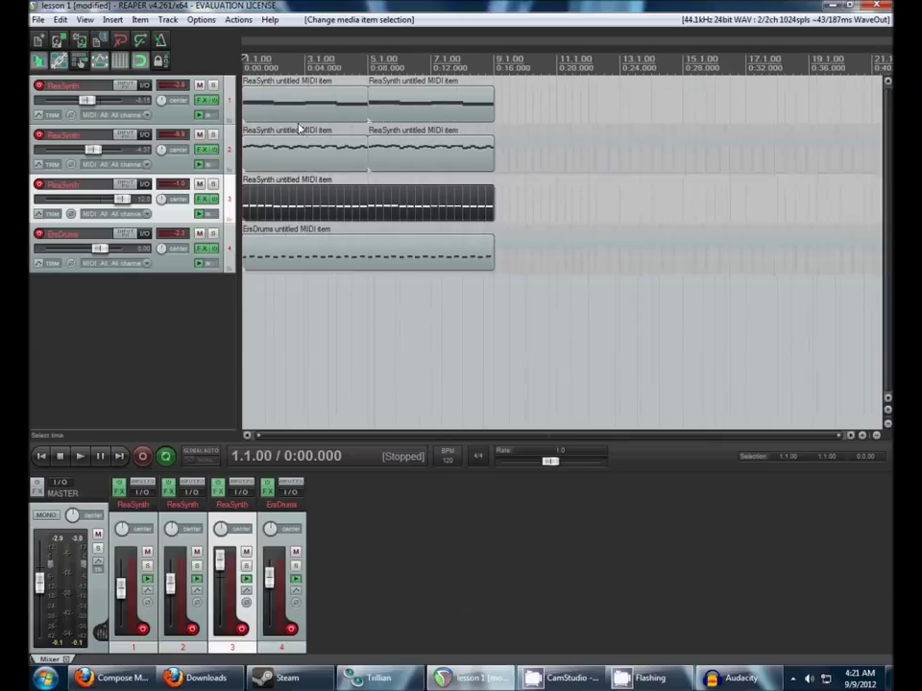
click(251, 200)
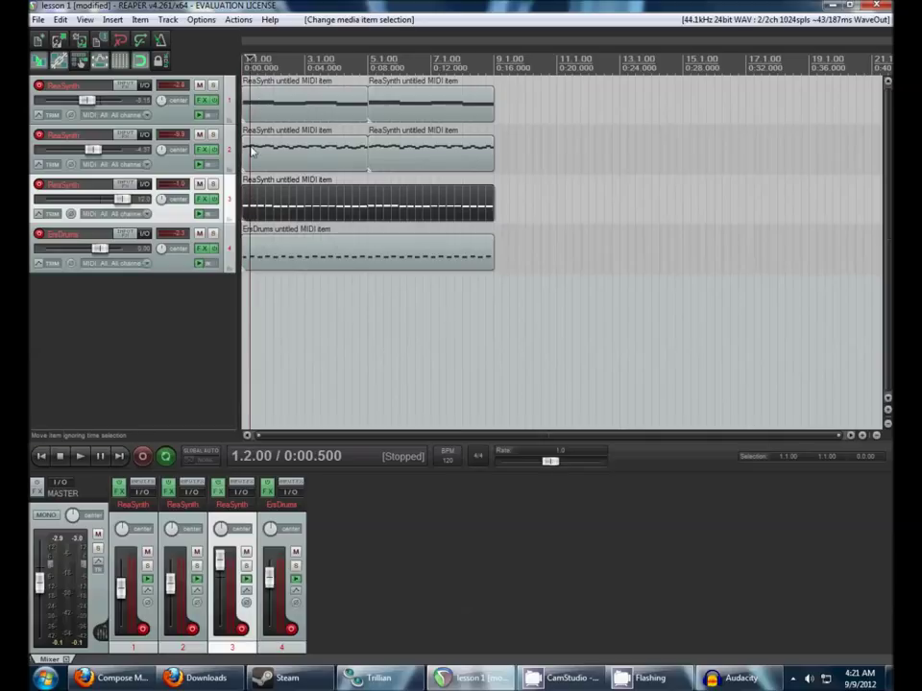
click(252, 151)
scroll(251, 154, up, 2)
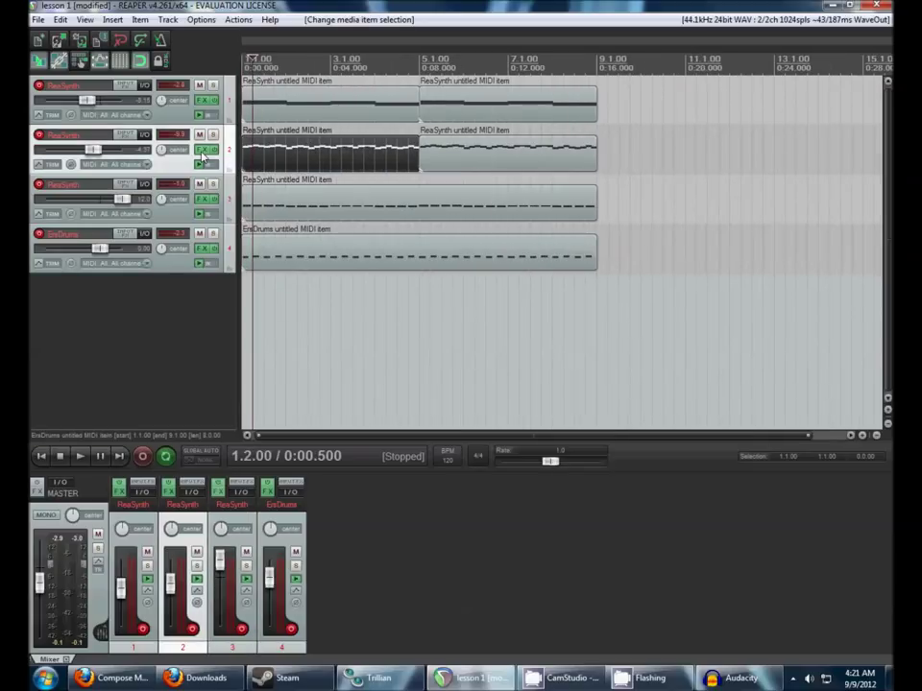
click(203, 152)
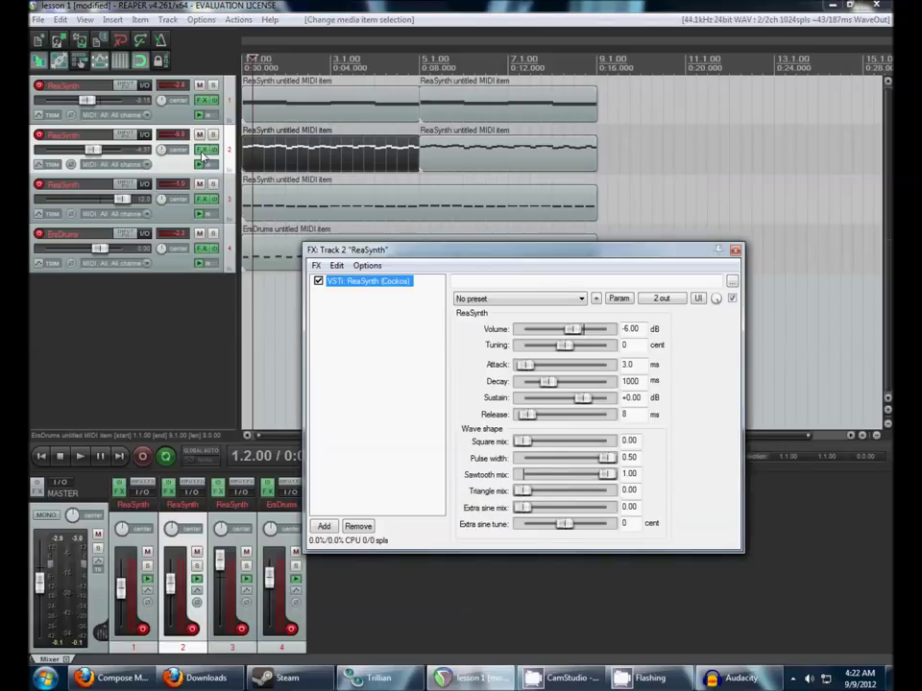
Step: Add VST: ReaEQ (Cockos) from the Cockos folder after ReaSynth on track 2
click(325, 527)
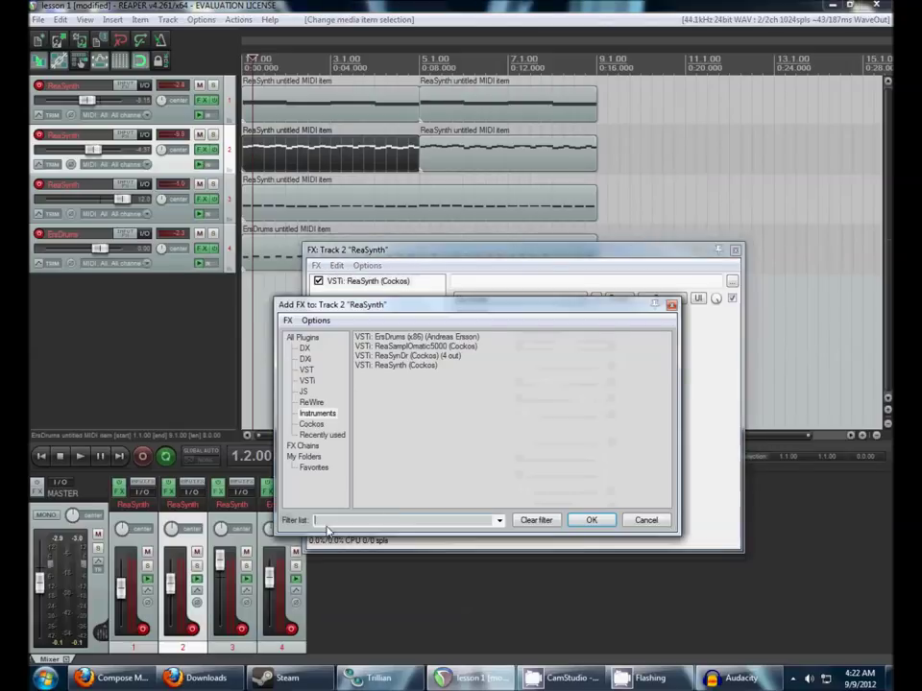
click(309, 424)
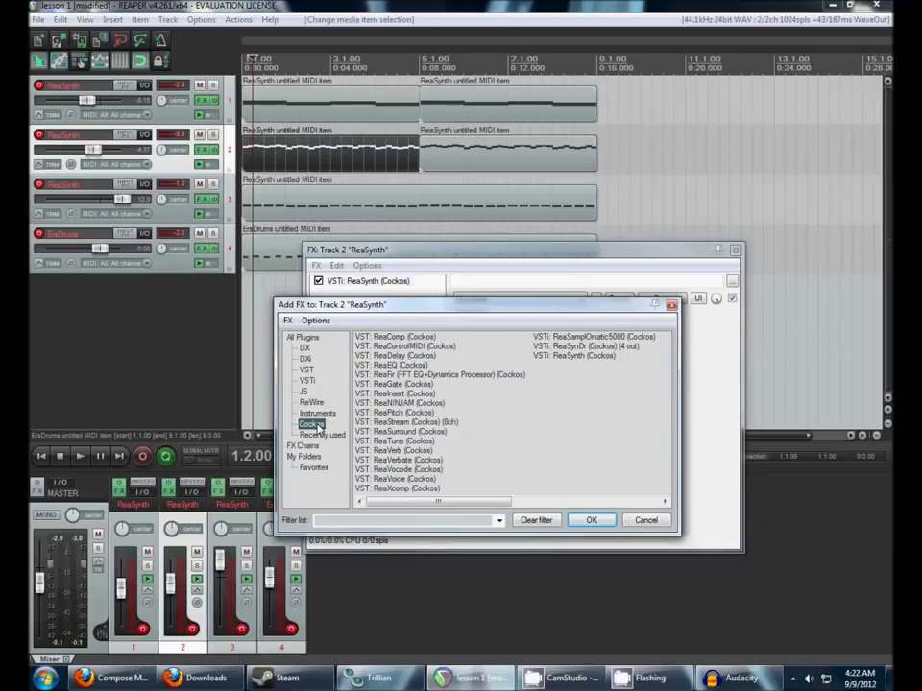
click(390, 366)
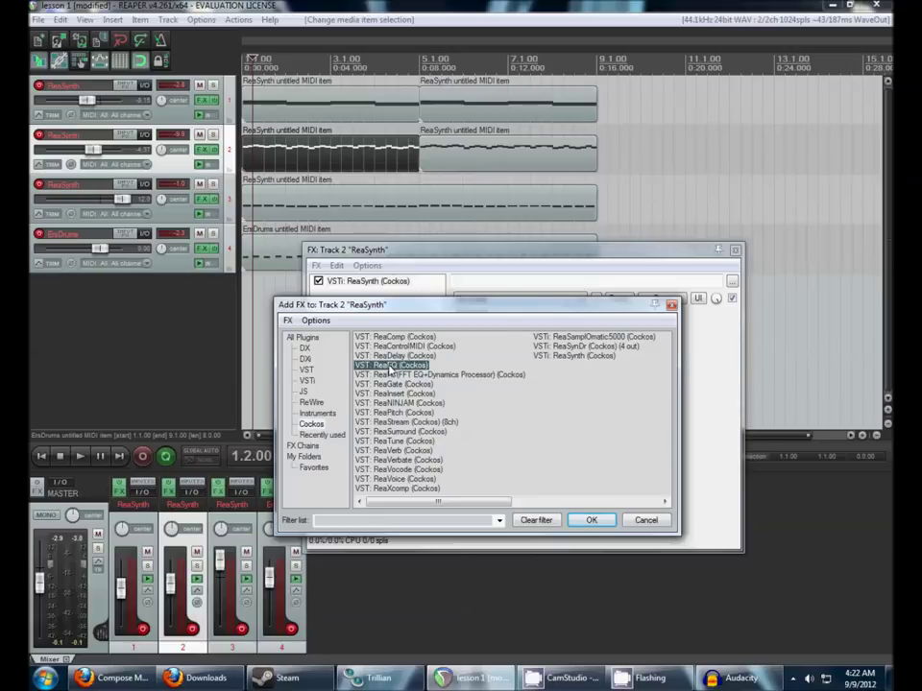
click(591, 520)
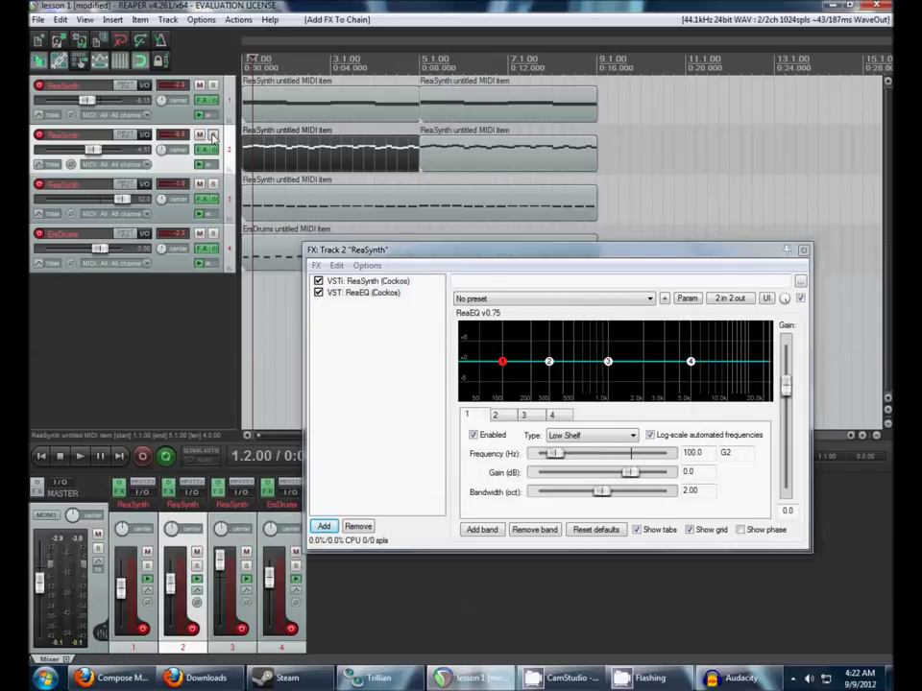
Step: Solo track 2, play it twice through its new EQ, then show track 1's effects chain
click(214, 136)
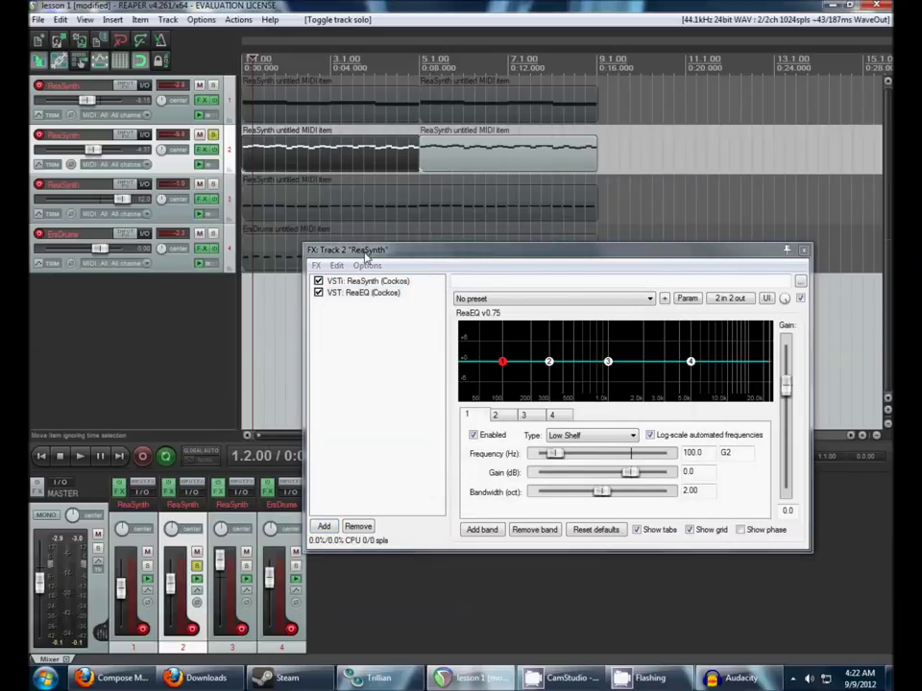
drag(365, 255, 348, 307)
click(248, 161)
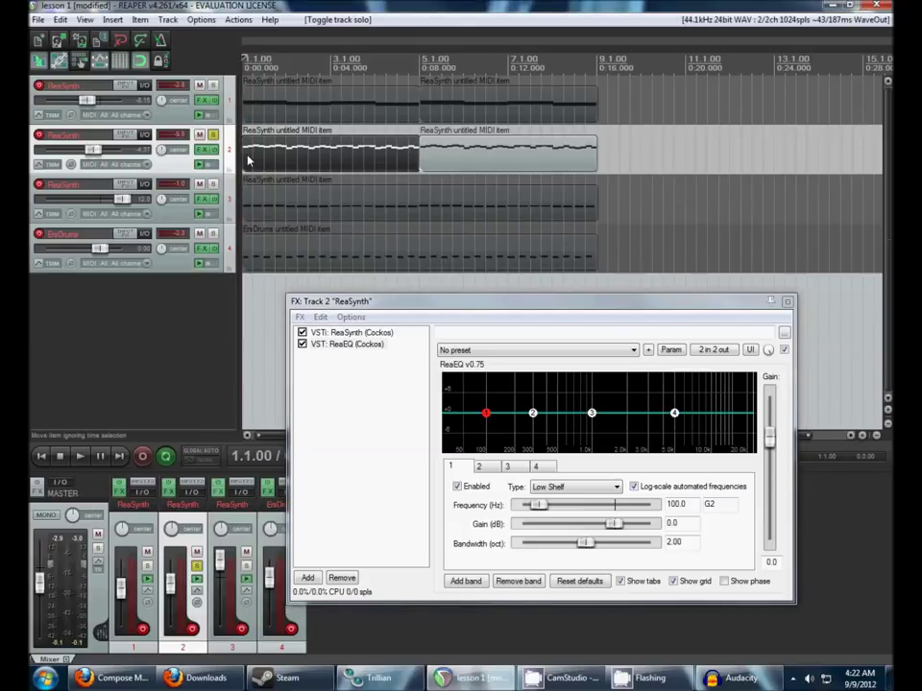
key(space)
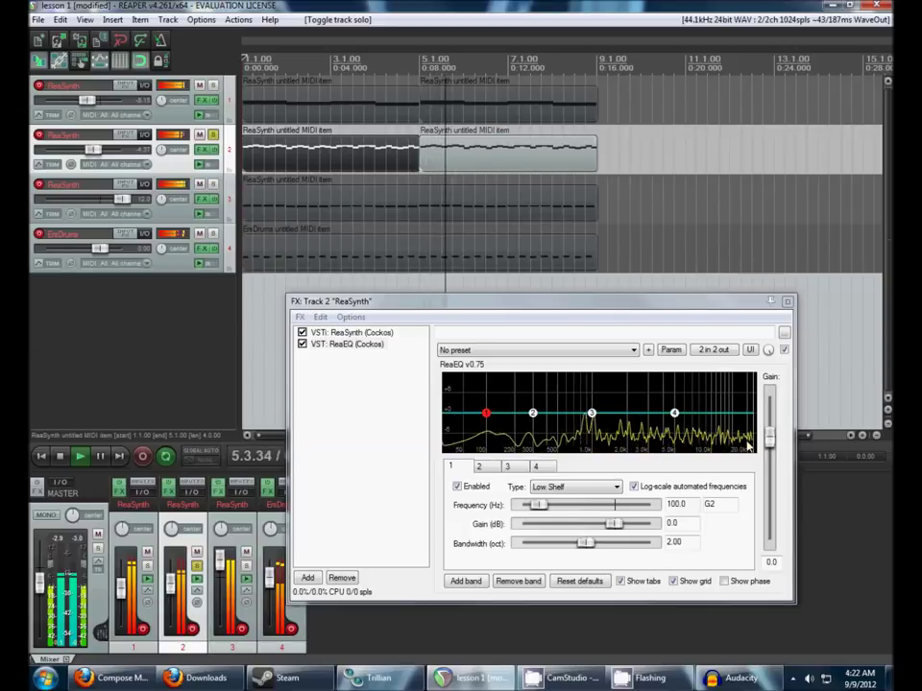
key(space)
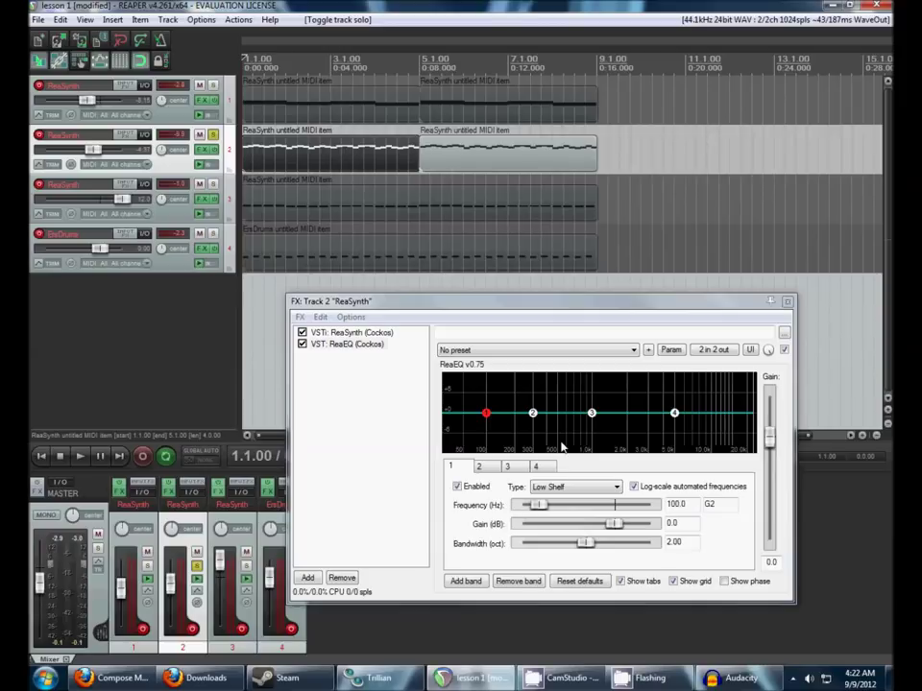
key(space)
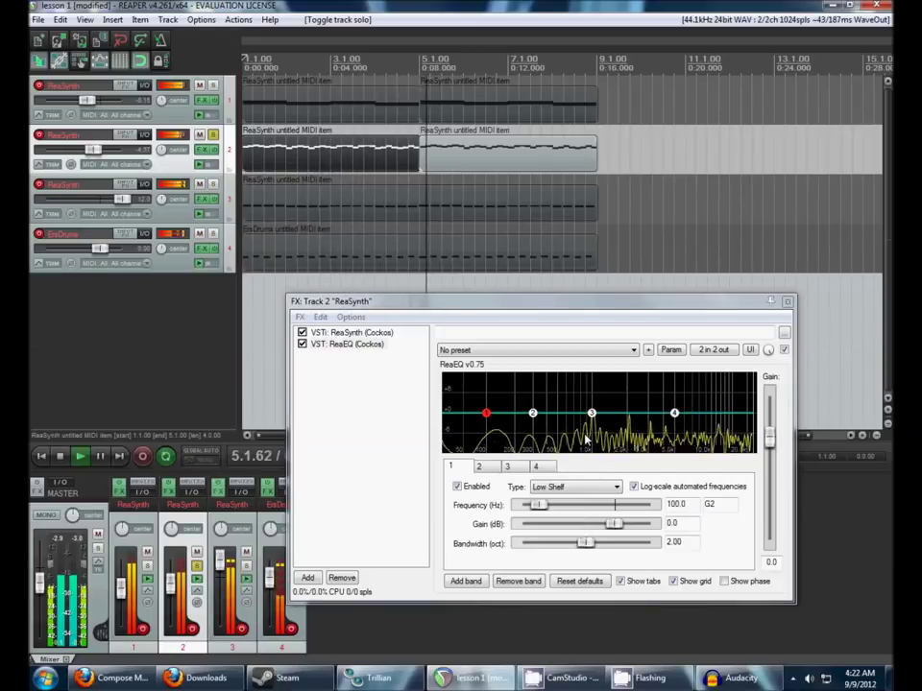
key(space)
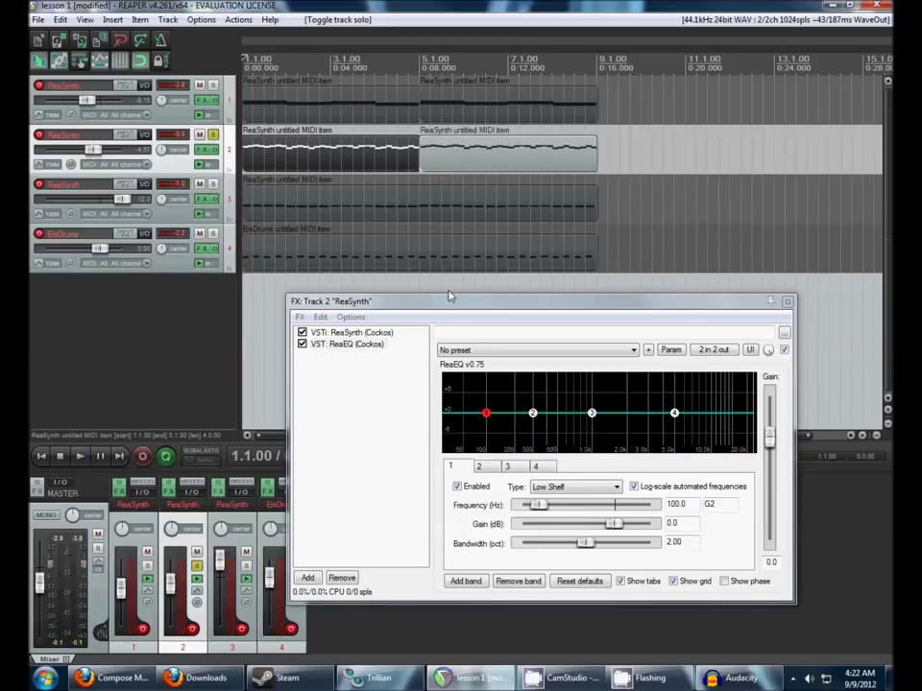
click(203, 102)
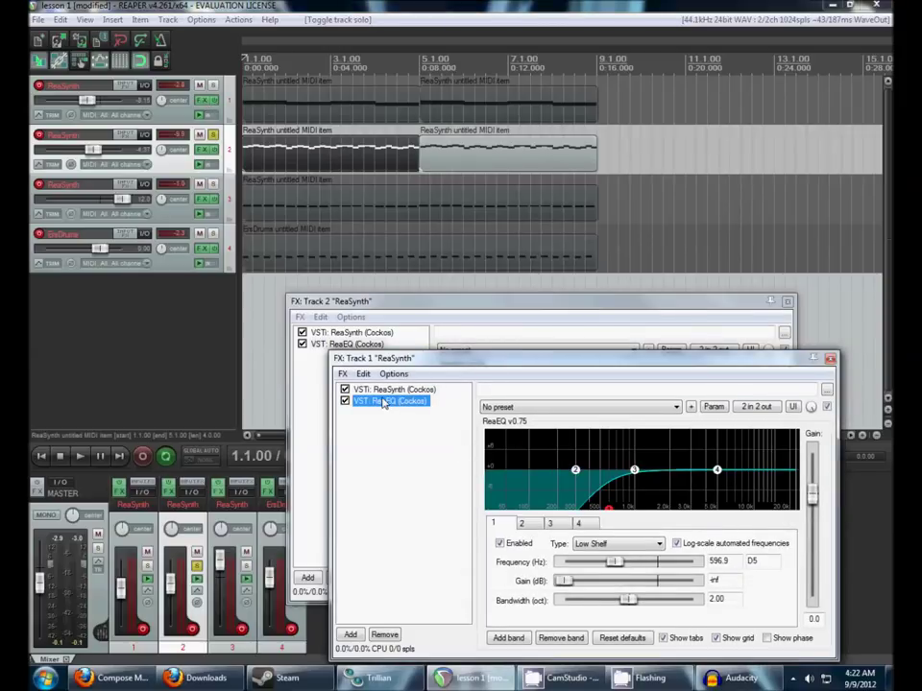
Step: Replace track 1's existing ReaEQ with a fresh default ReaEQ (Cockos)
key(Delete)
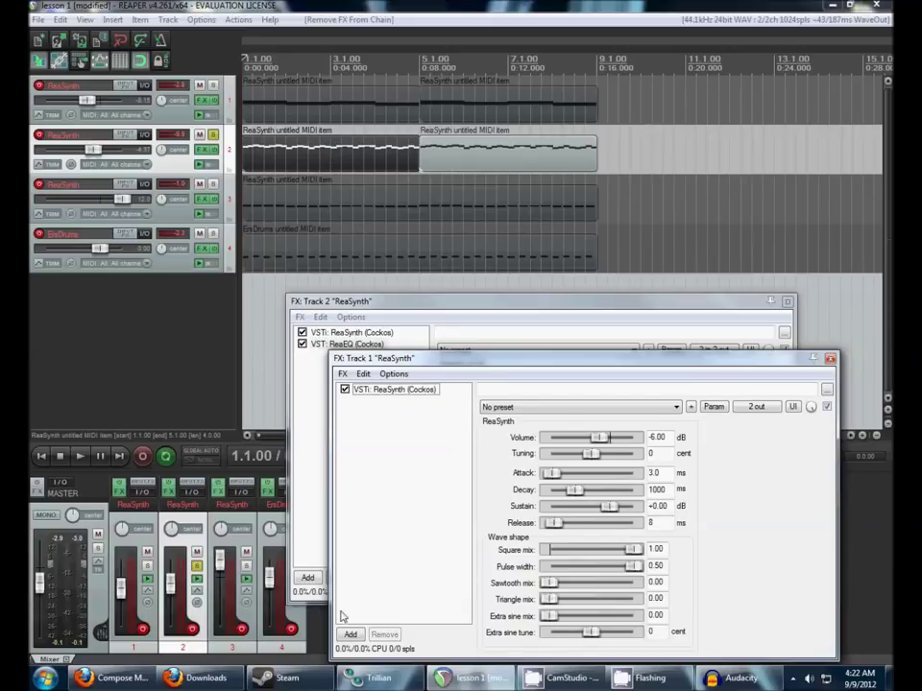
click(351, 635)
double_click(391, 366)
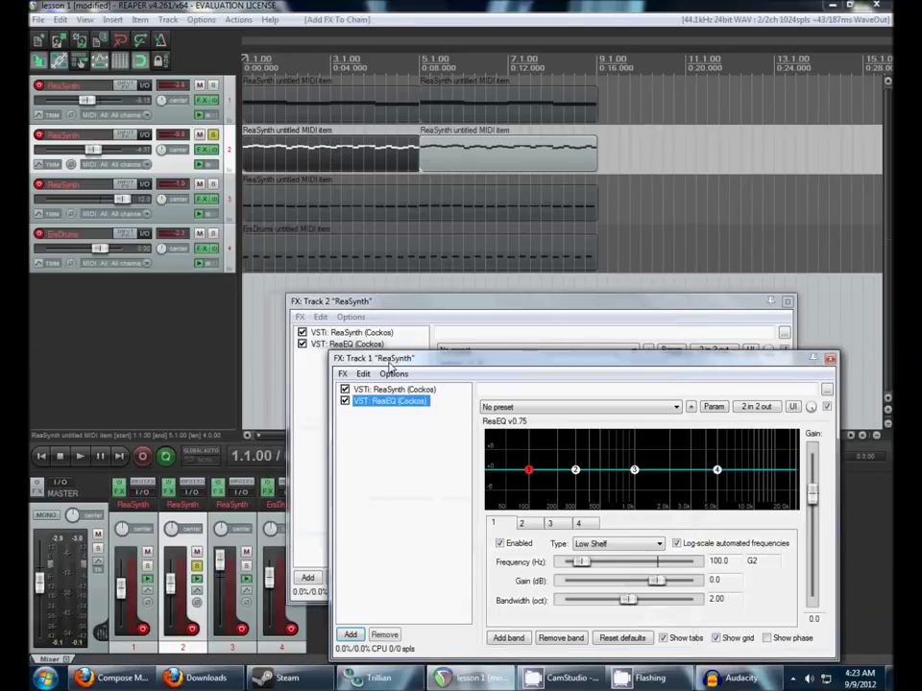
drag(551, 362, 326, 397)
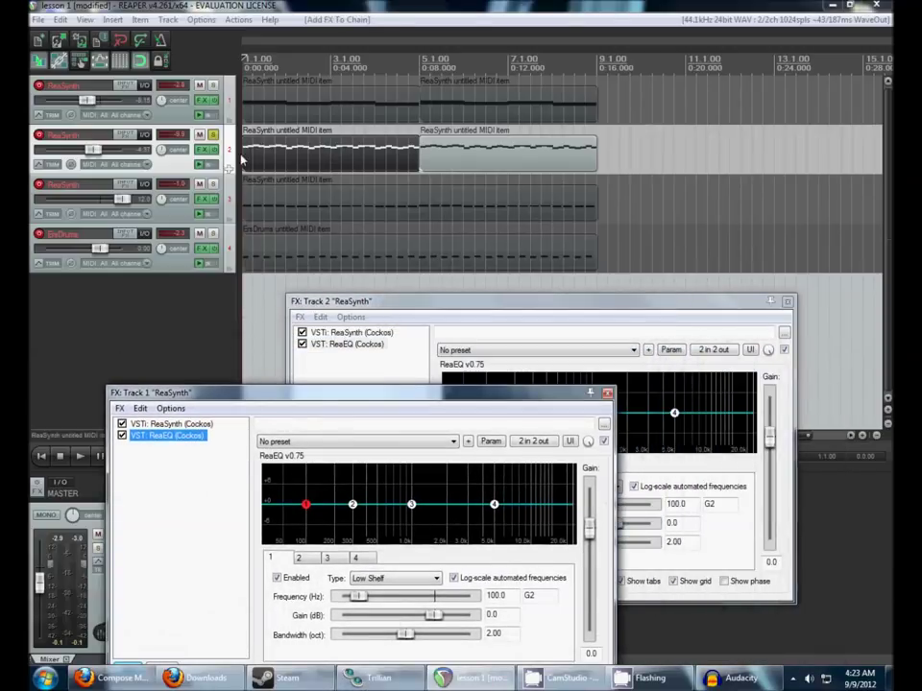
Step: Solo track 1 and play it back
click(213, 86)
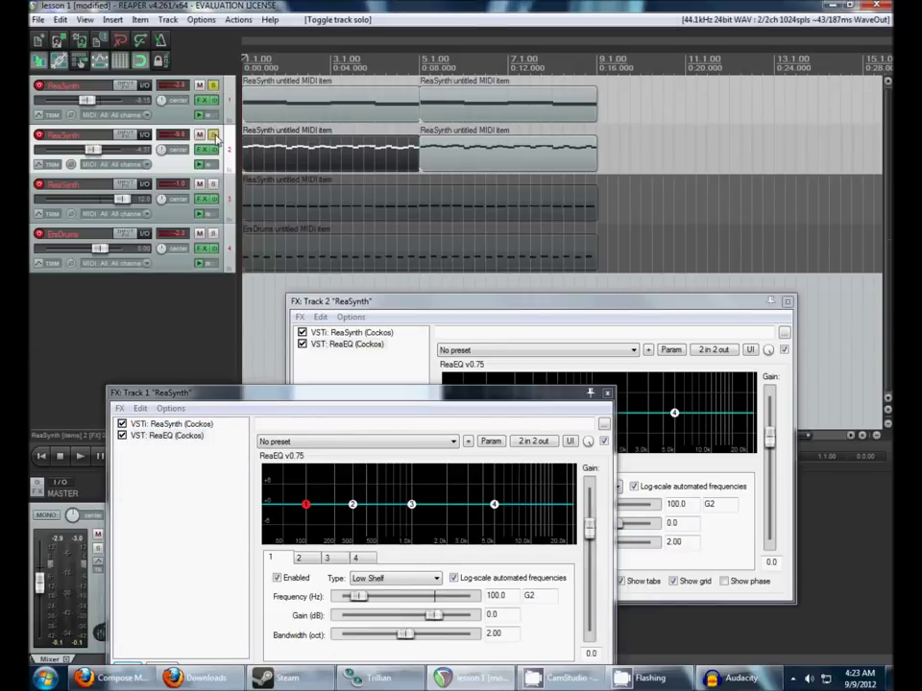
click(260, 96)
key(space)
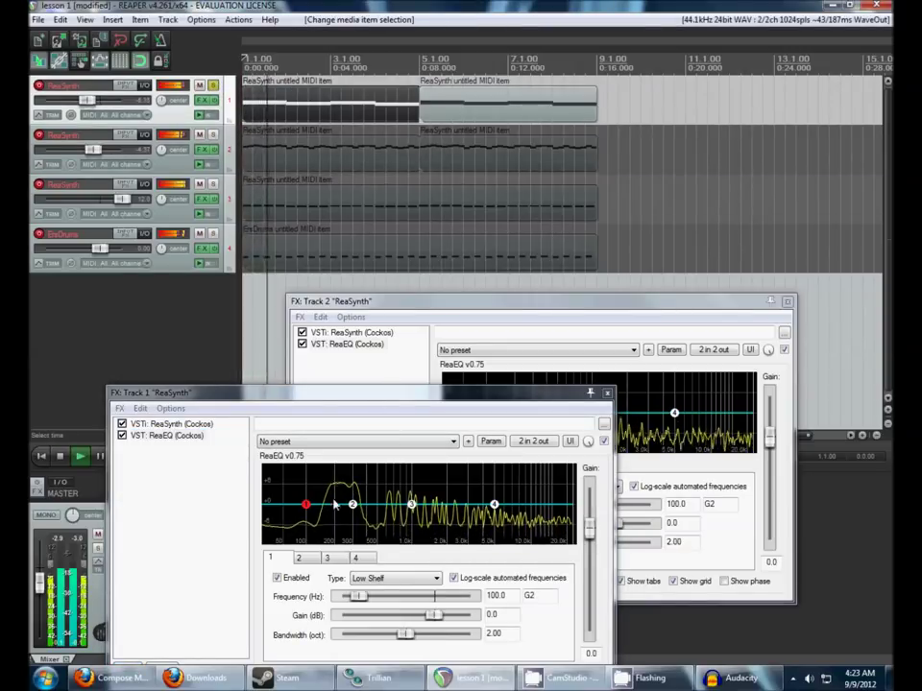
Step: Cut band 3 of track 1's ReaEQ by -8.2 dB at 1083.5 Hz
click(413, 506)
drag(414, 508, 418, 537)
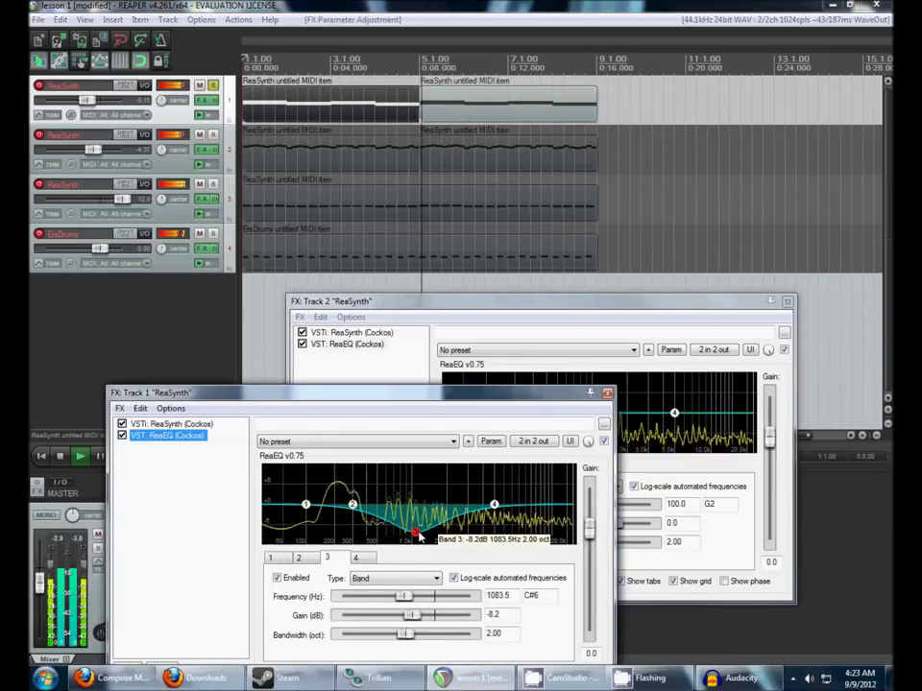
click(247, 161)
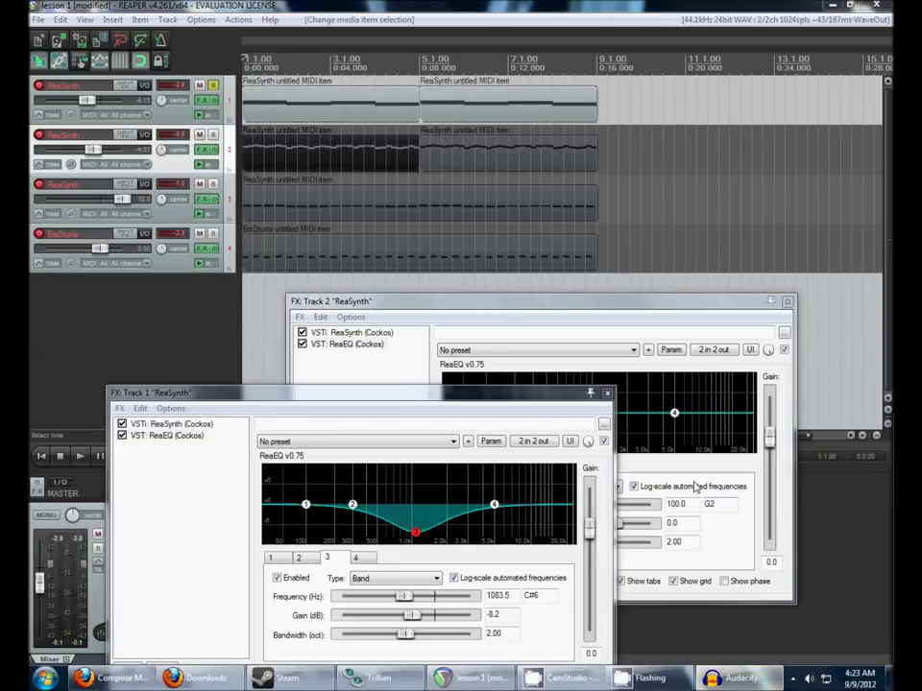
click(493, 394)
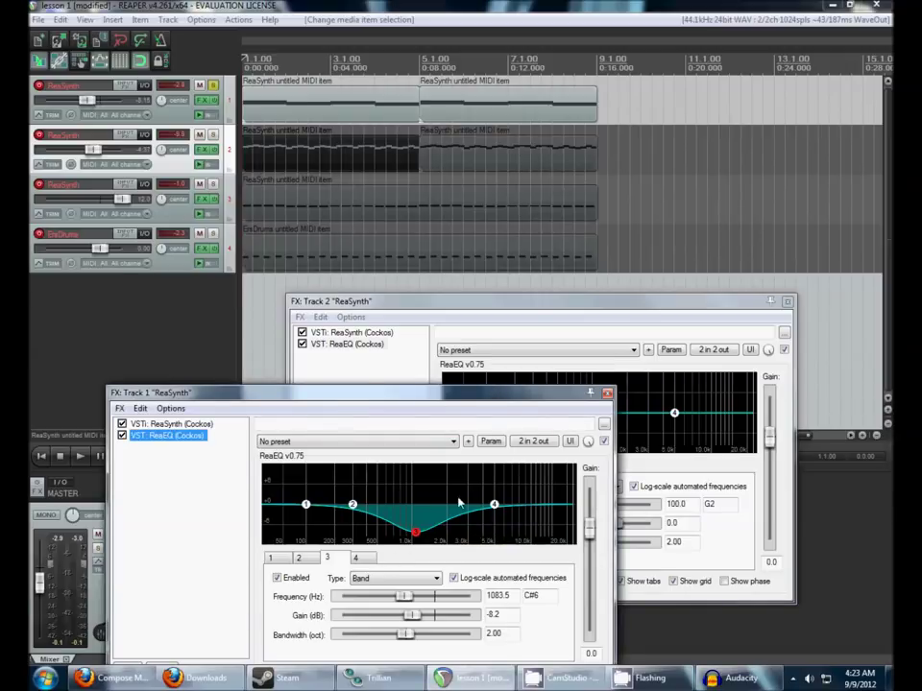
Step: Solo track 2 and briefly play the project
click(213, 136)
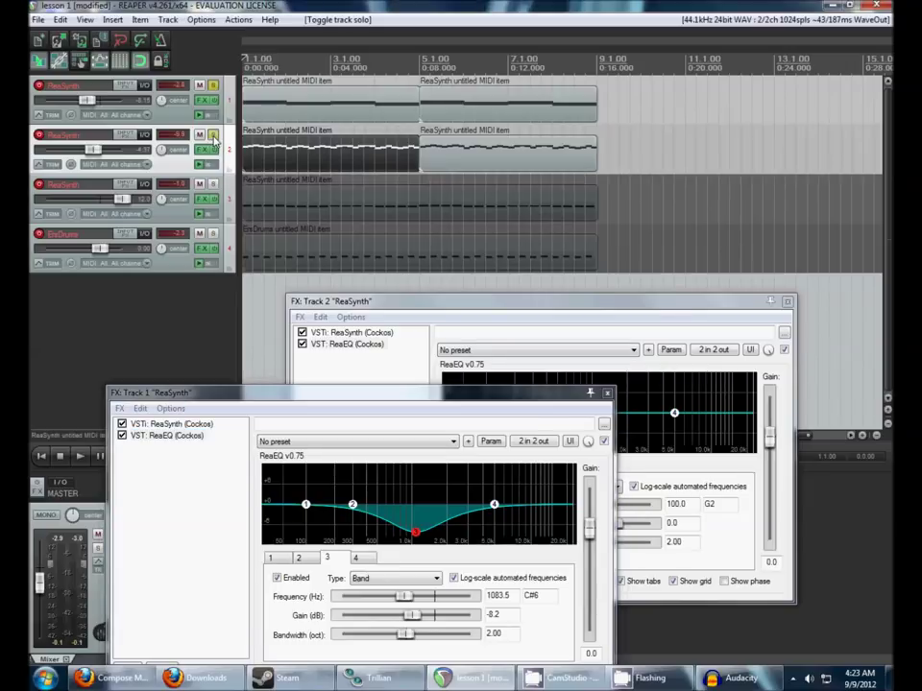
key(space)
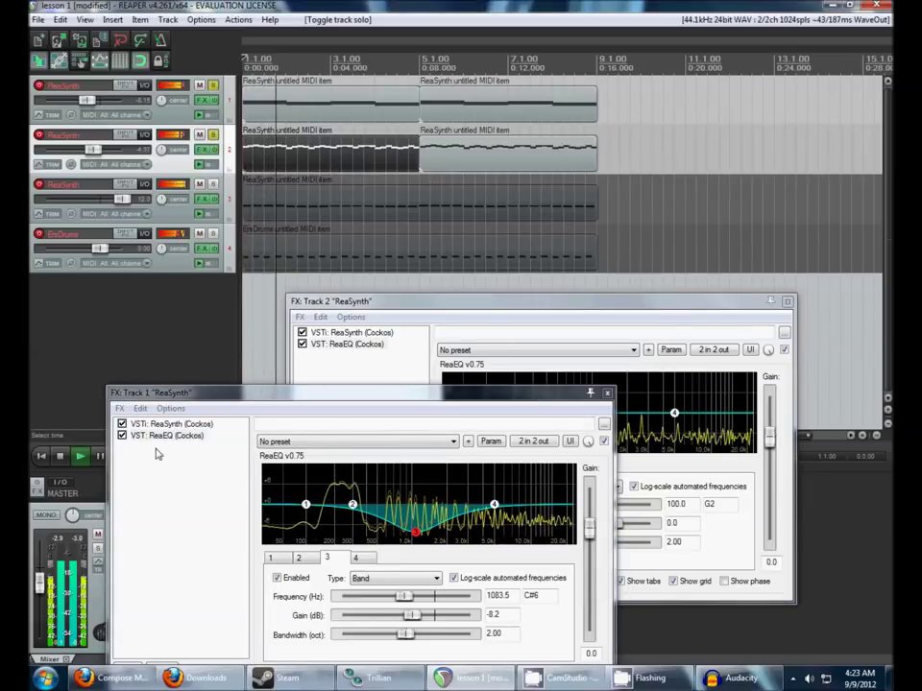
key(space)
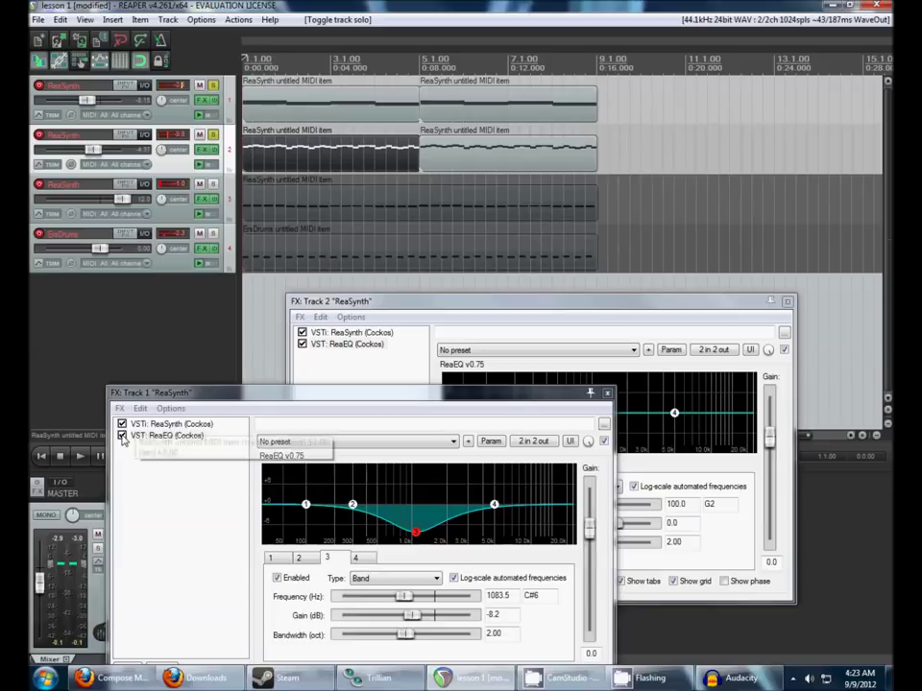
Step: Compare track 1's ReaEQ bypassed versus active during playback, then bring track 2's ReaEQ forward
click(122, 435)
key(space)
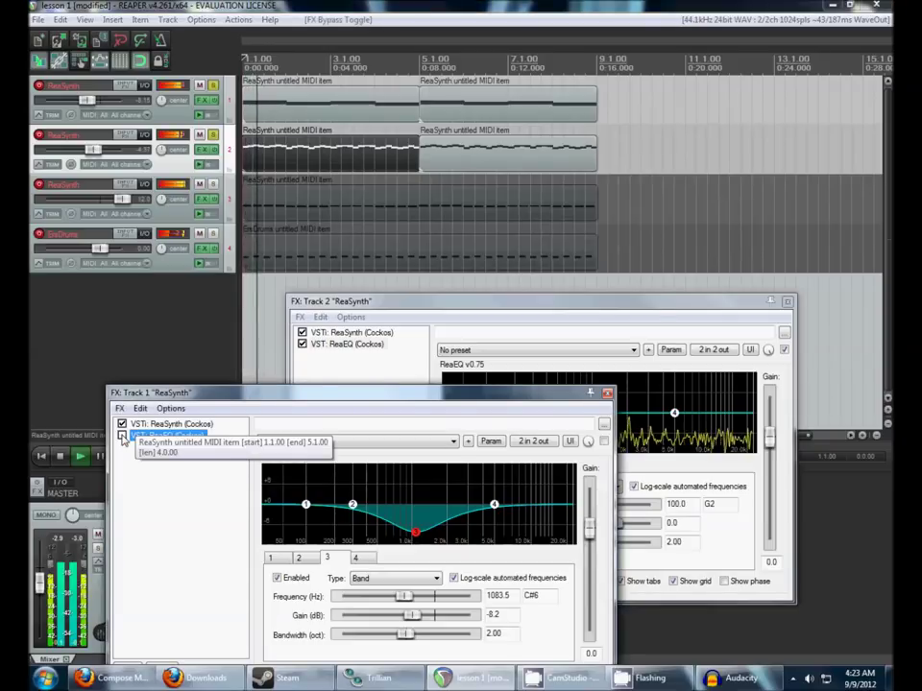
click(122, 436)
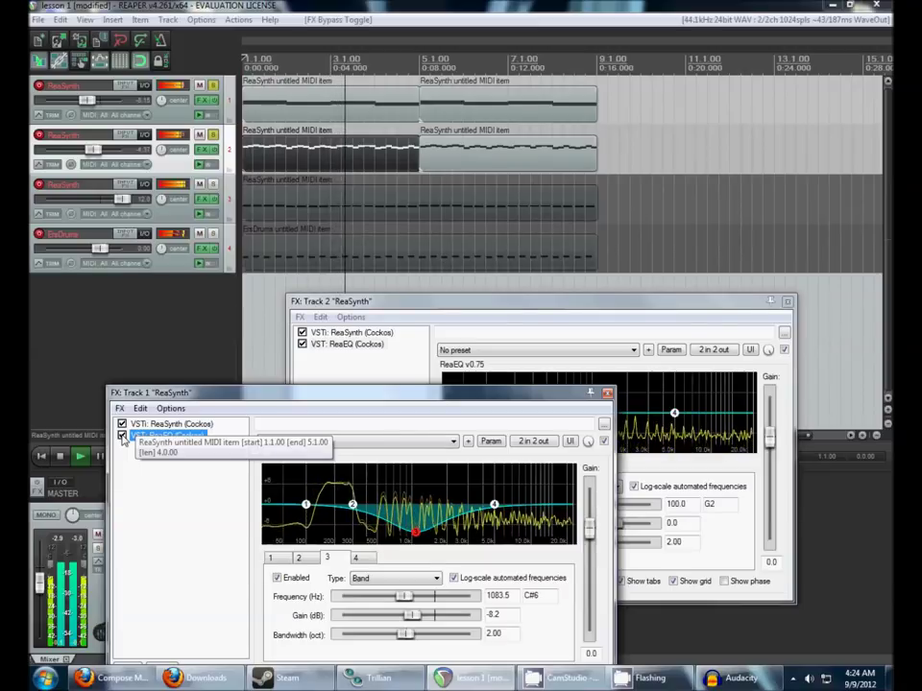
click(122, 436)
click(122, 436)
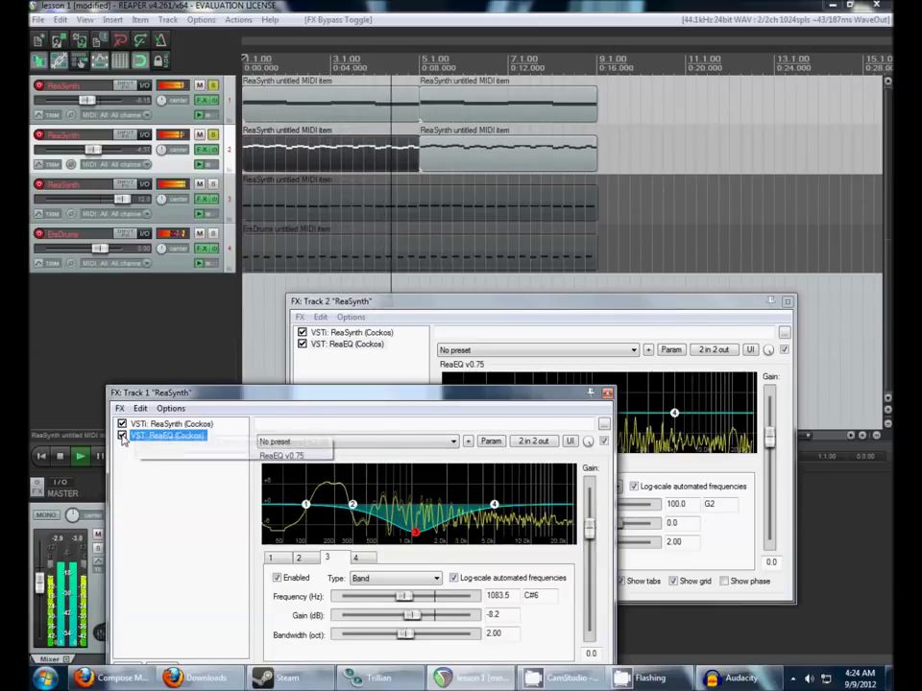
key(space)
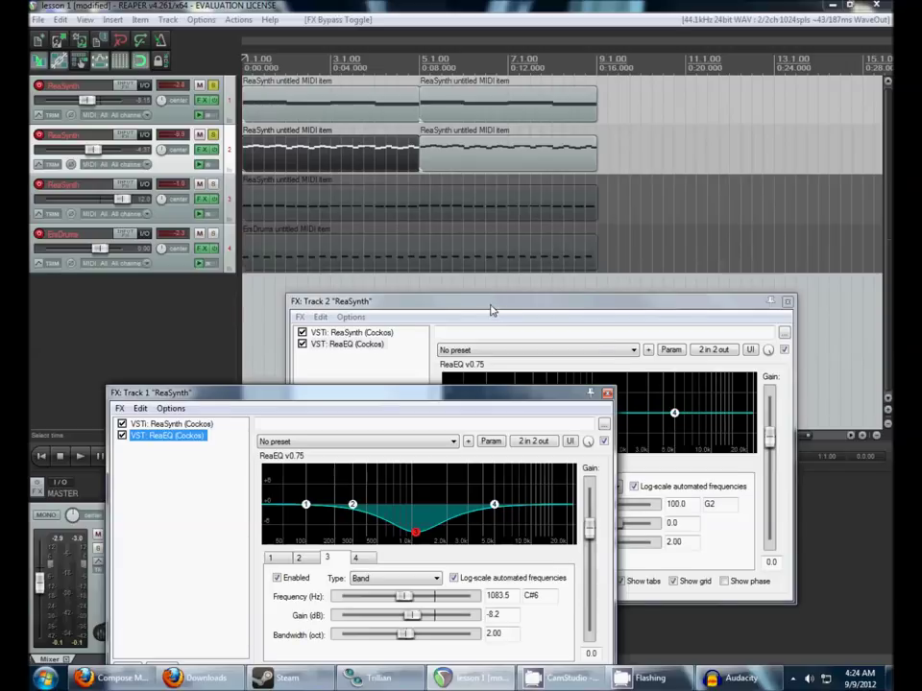
drag(493, 309, 534, 295)
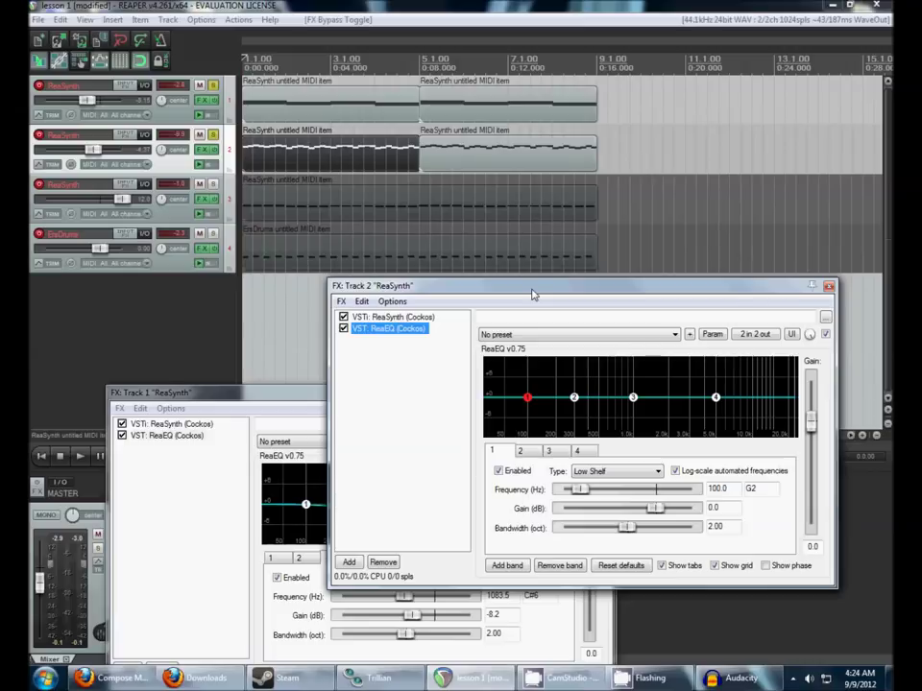
drag(534, 295, 537, 252)
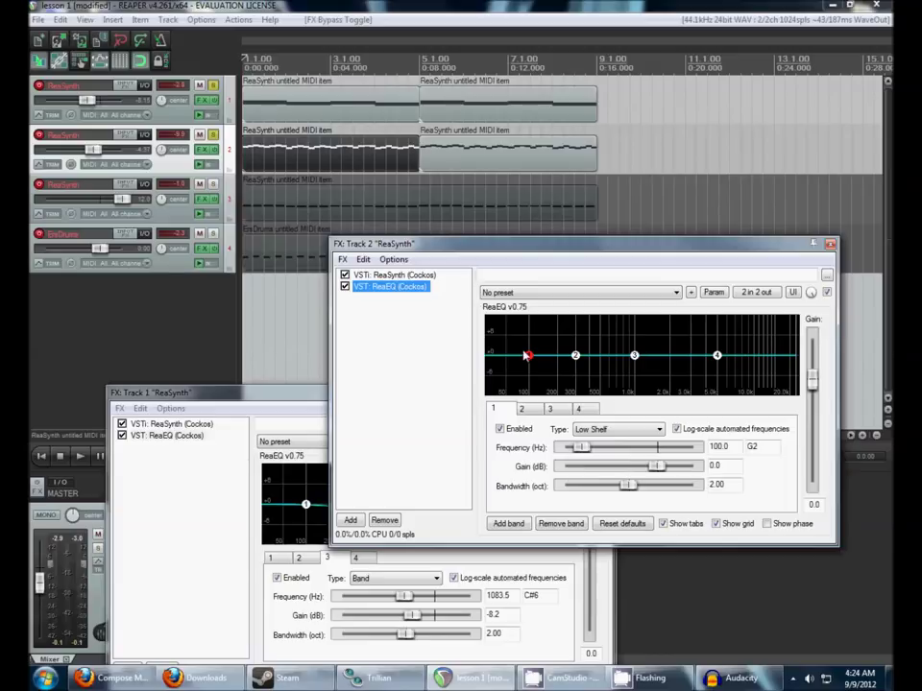
Step: After trying High Pass, set track 2's band 1 to a Low Shelf at 315.6 Hz, -inf dB
mouse_move(528, 360)
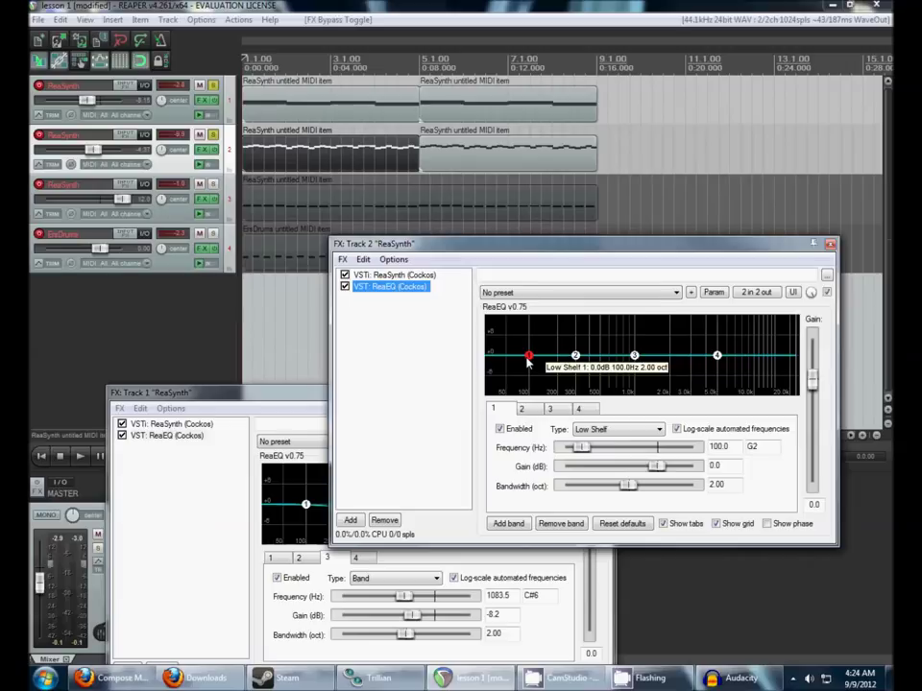
drag(528, 360, 574, 489)
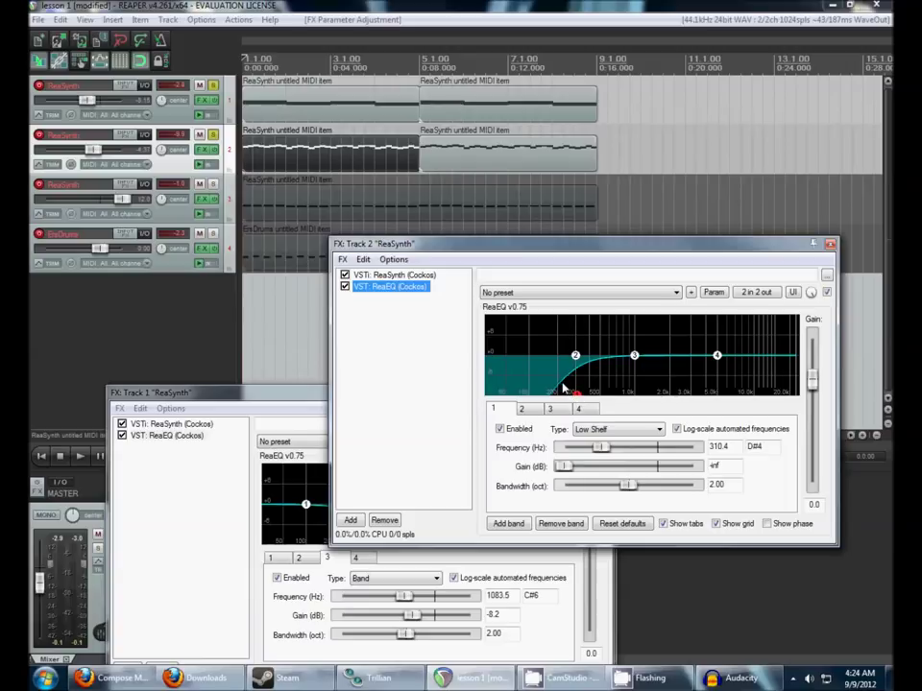
click(626, 431)
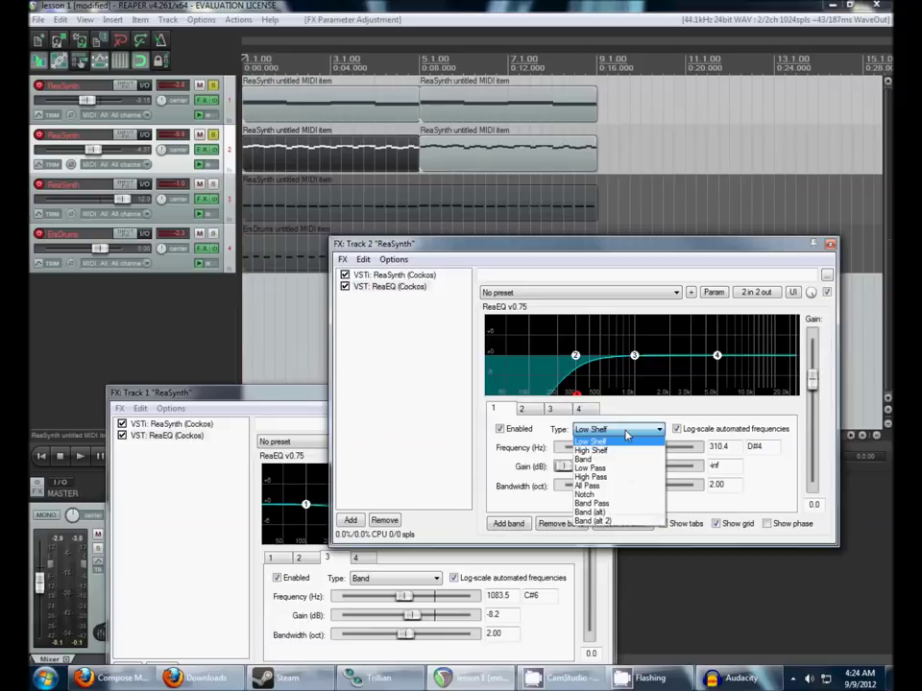
click(594, 476)
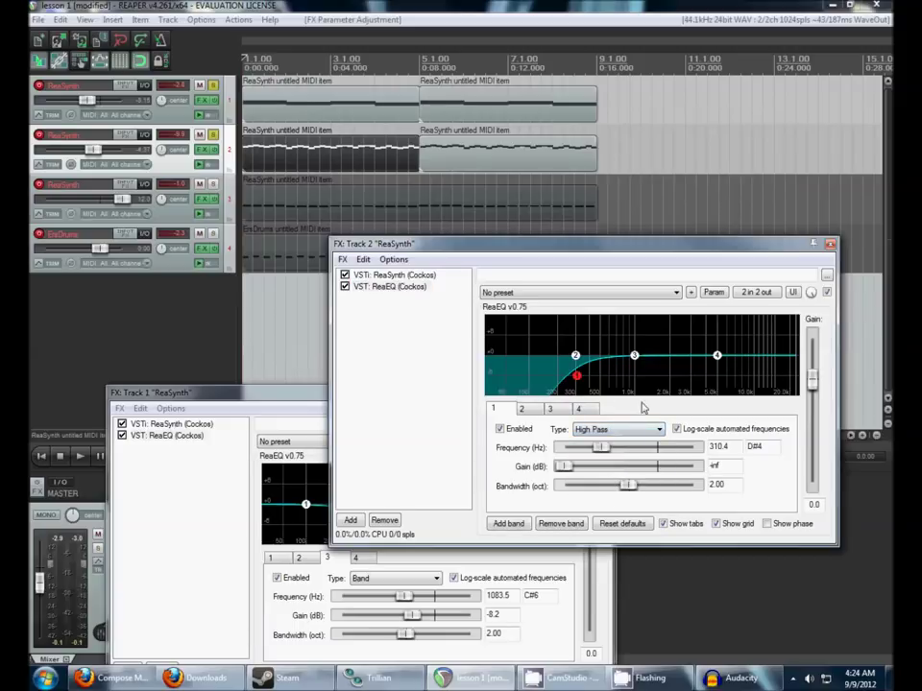
drag(576, 376, 554, 381)
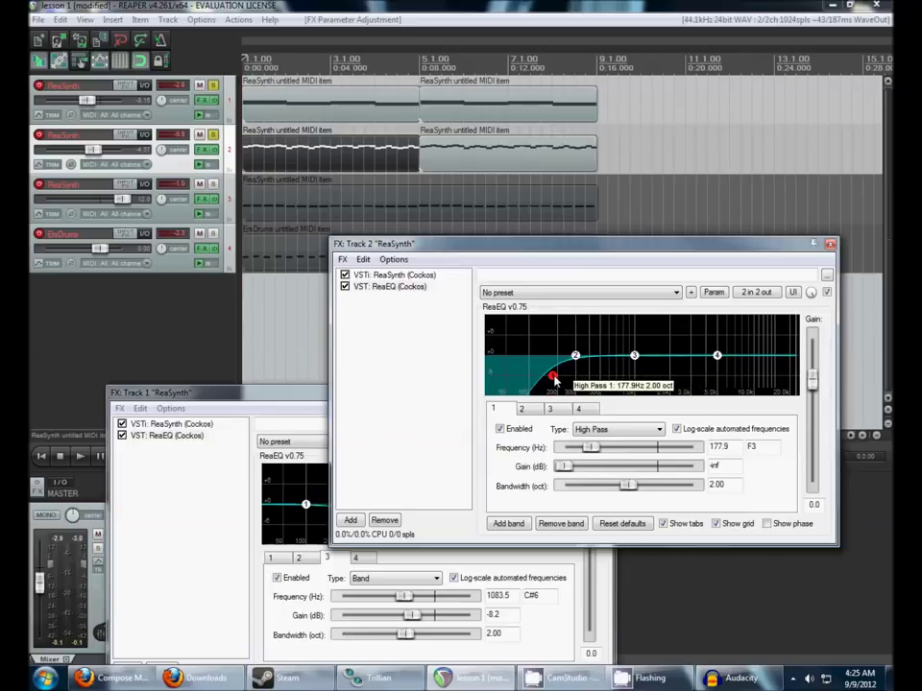
click(615, 429)
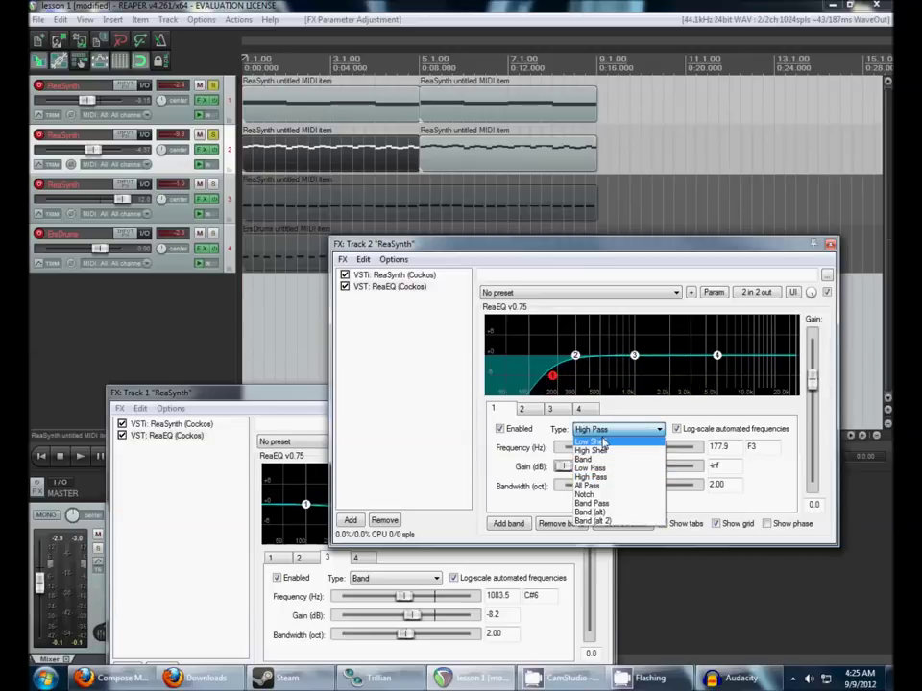
click(603, 441)
drag(560, 377, 551, 411)
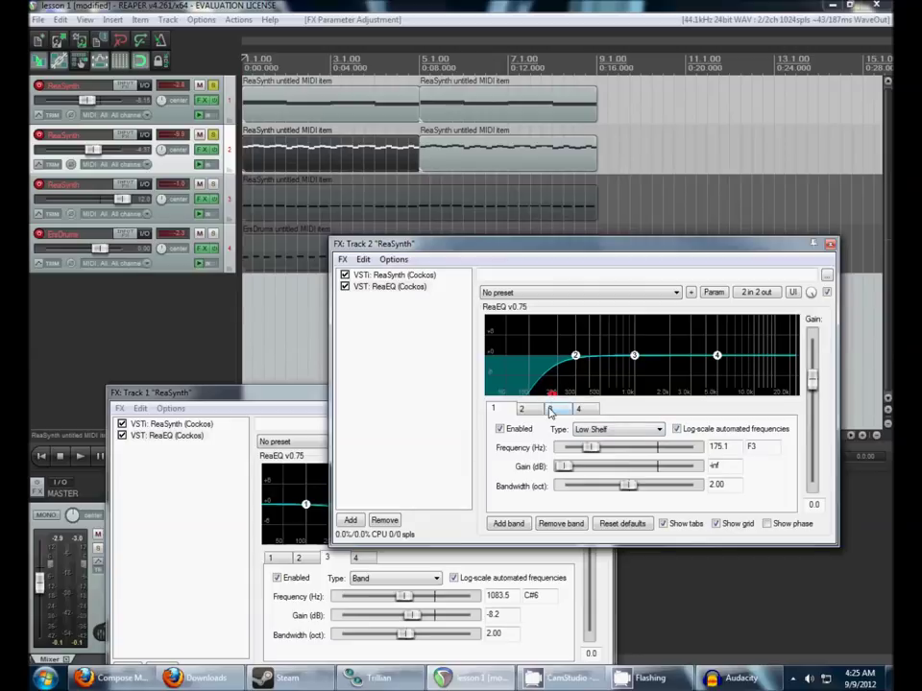
drag(551, 411, 580, 411)
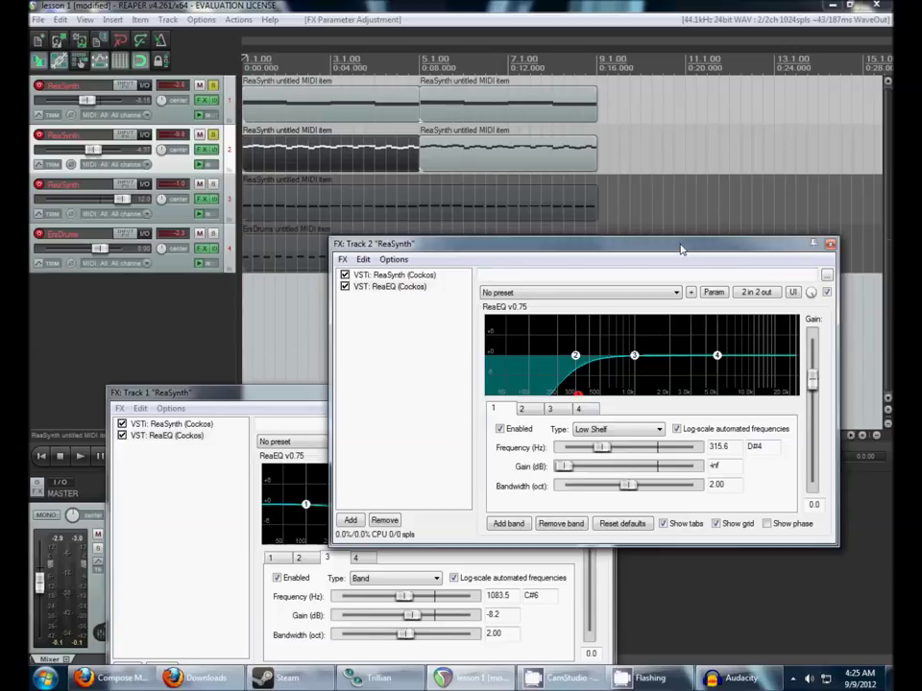
Step: Play track 2 soloed with its ReaEQ bypassed and re-enabled, then close its effects chain
click(213, 87)
key(space)
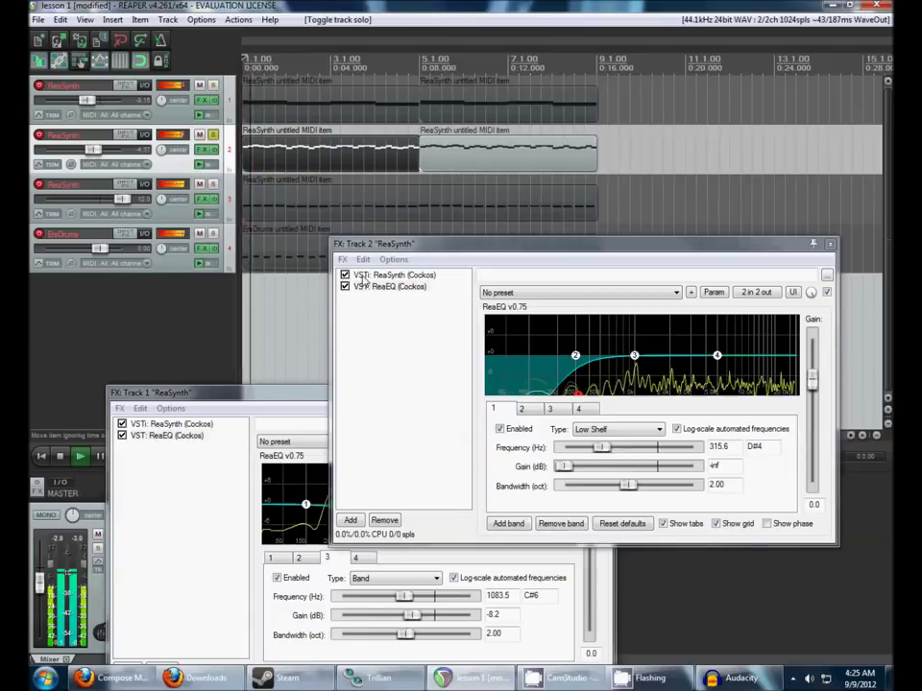
click(345, 287)
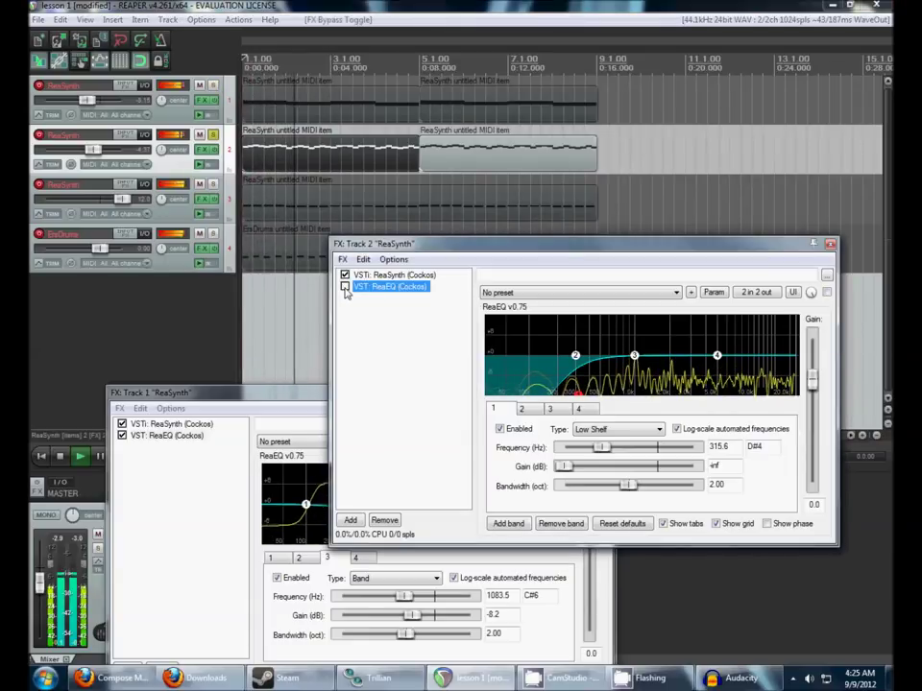
click(345, 287)
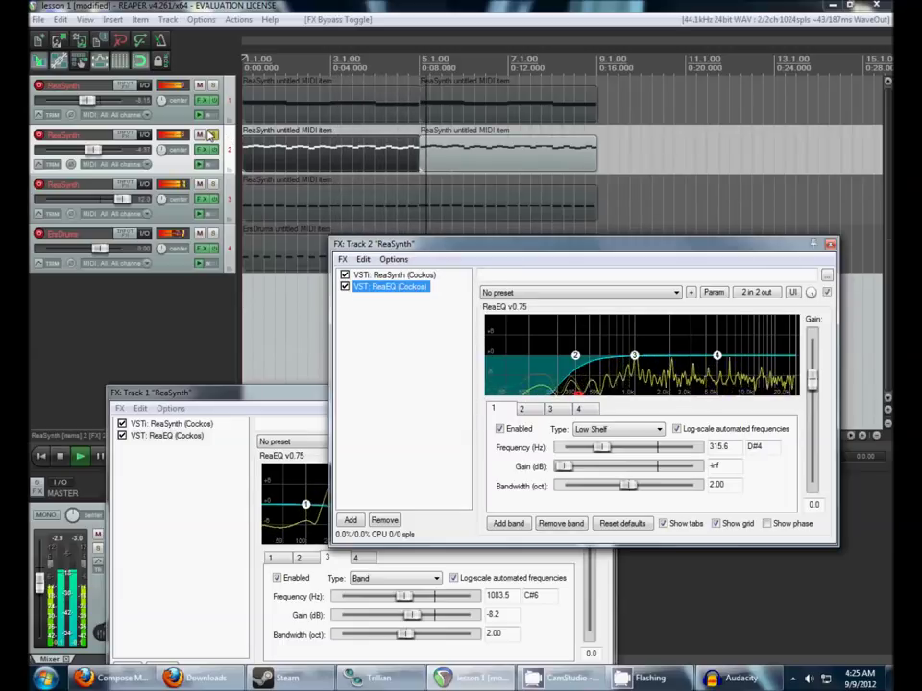
click(212, 135)
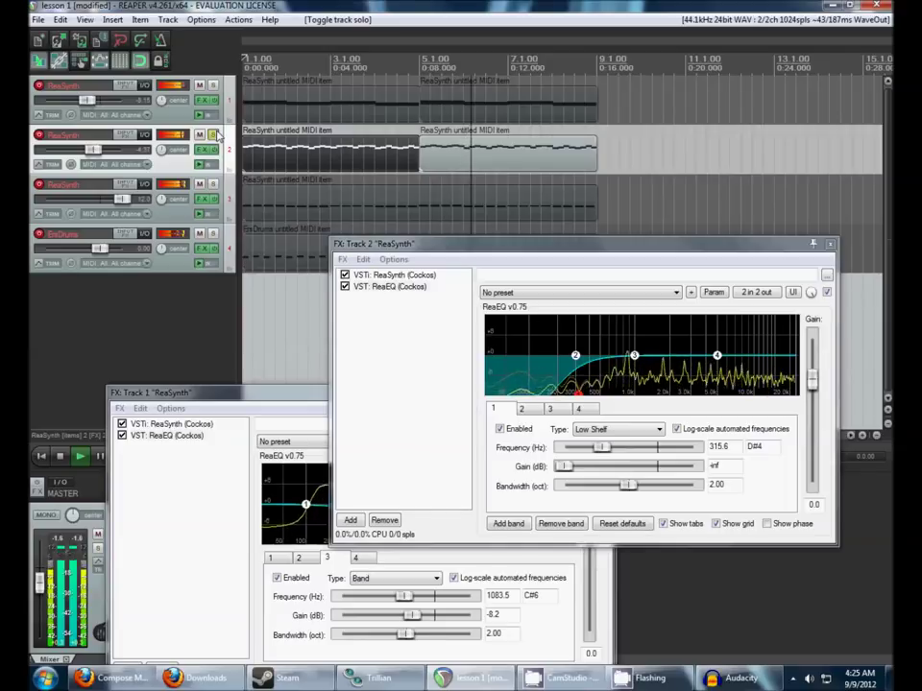
key(space)
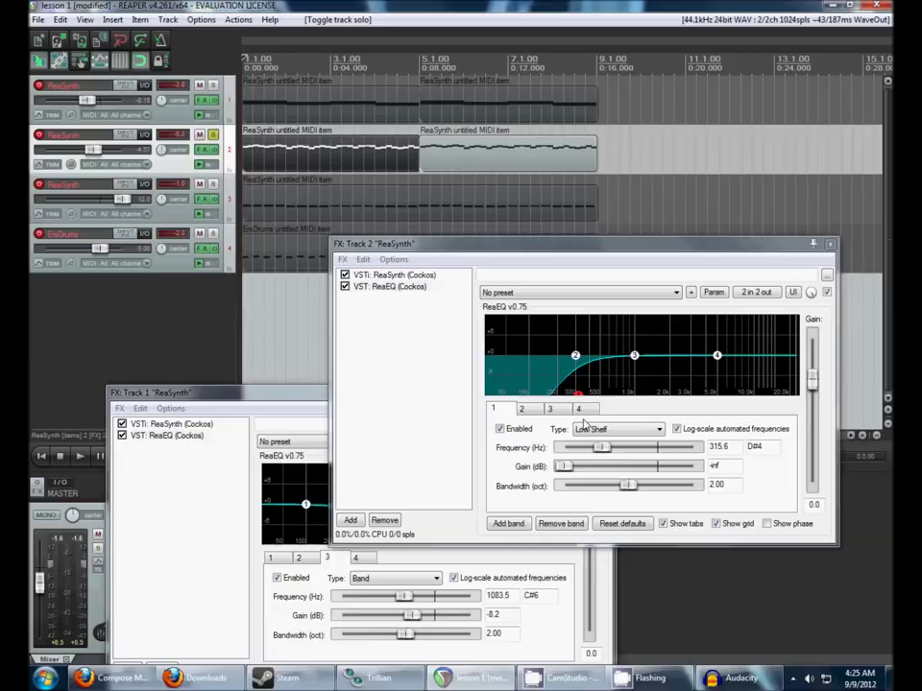
click(389, 287)
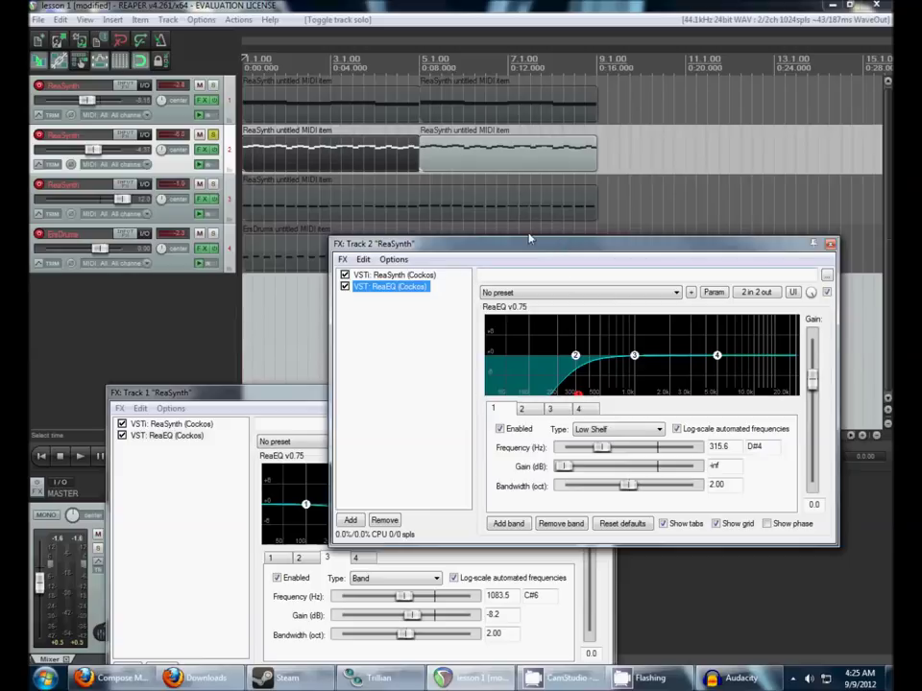
key(Escape)
Step: Close both effects windows, unsolo track 2, and solo tracks 3 and 4
click(405, 392)
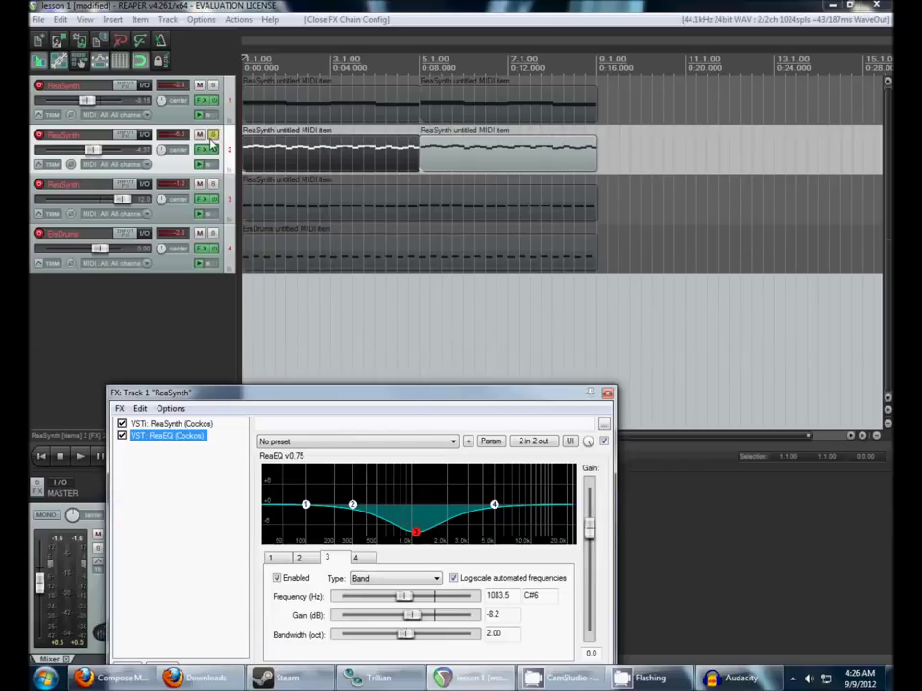
key(Escape)
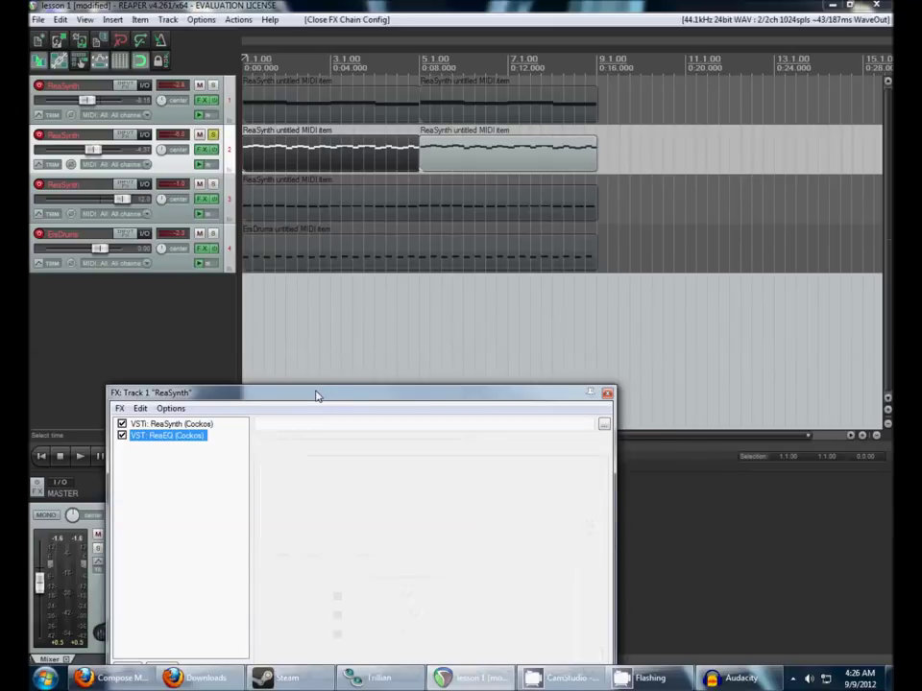
click(213, 136)
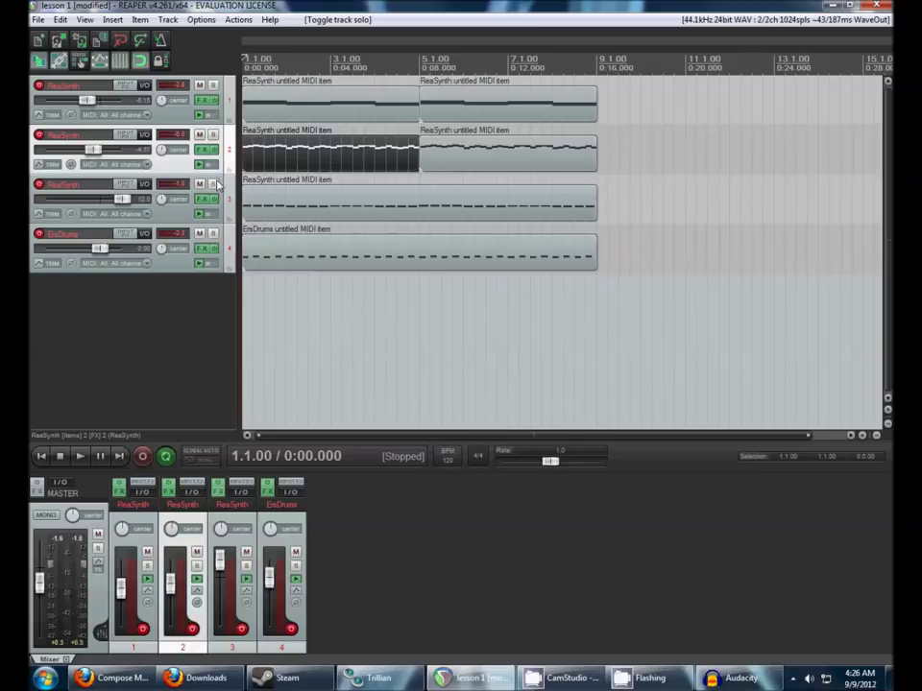
click(213, 184)
click(213, 233)
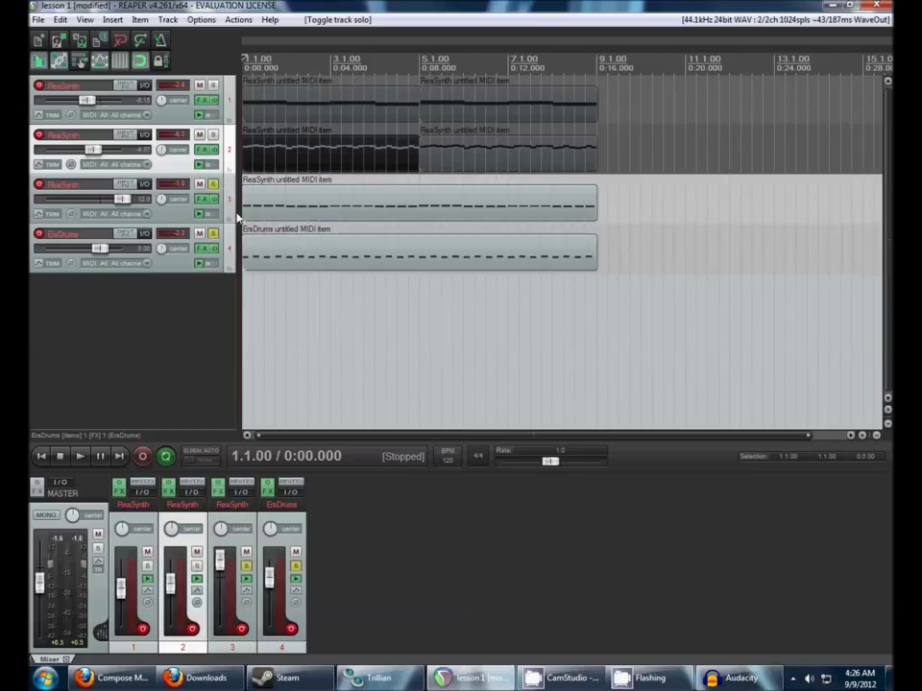
Step: Play back the soloed tracks 3 and 4, then stop
click(307, 213)
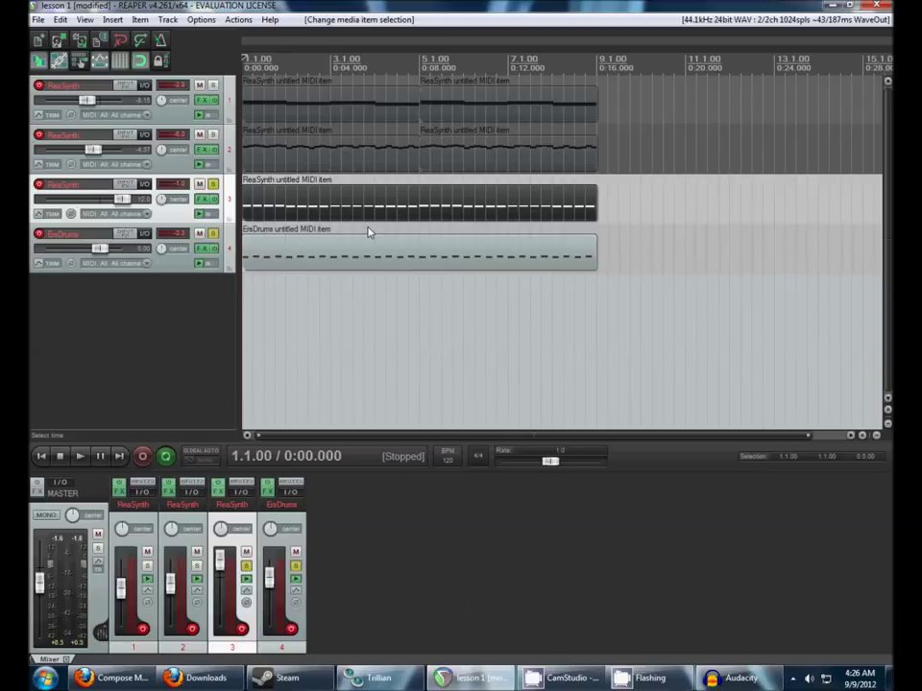
key(space)
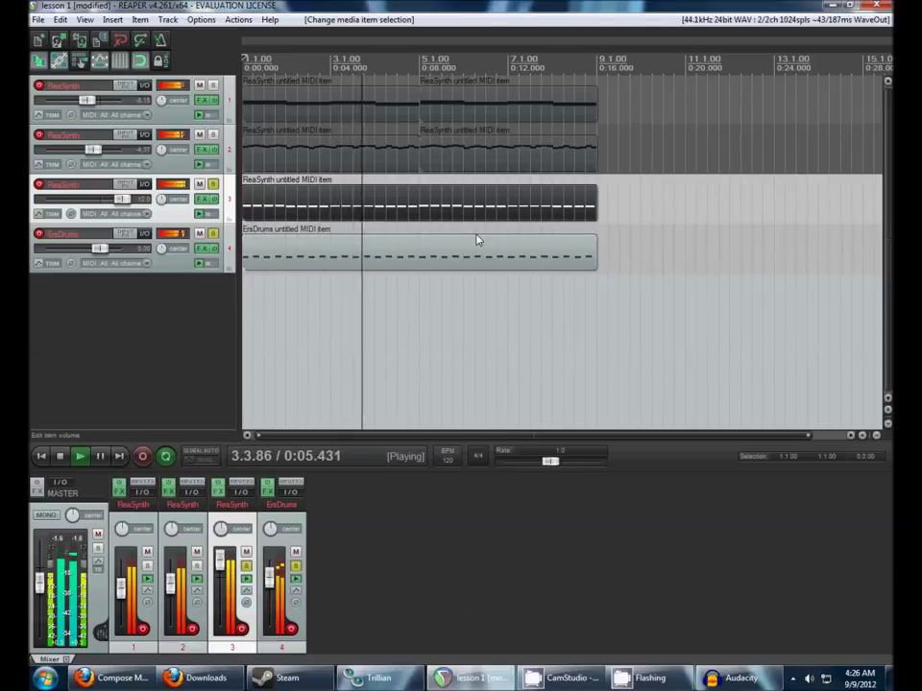
key(space)
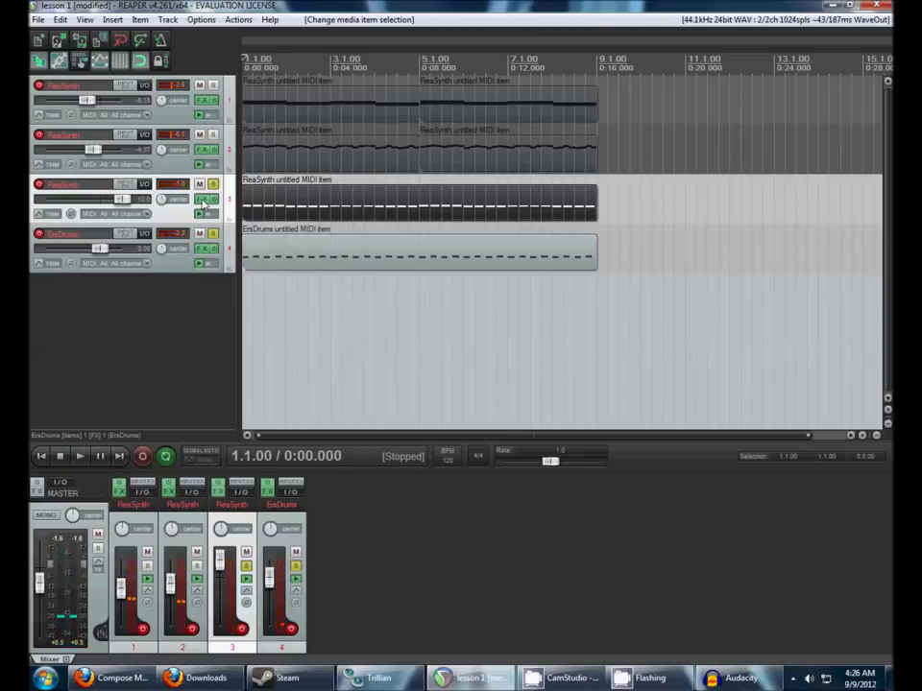
Step: Open track 4's ErsDrums and arrange its instrument and effects chain windows
click(204, 249)
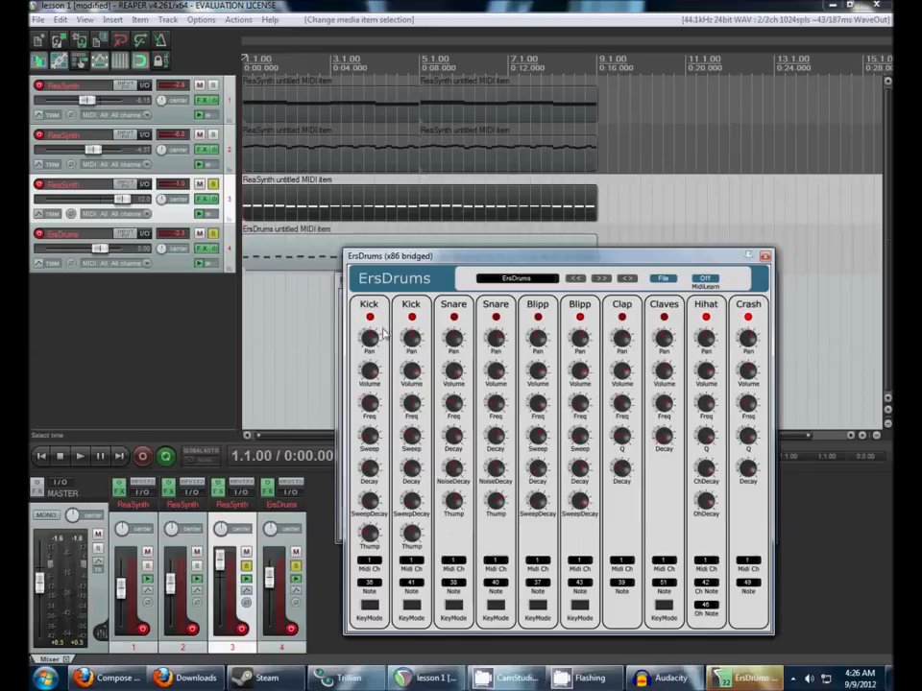
drag(408, 279, 516, 285)
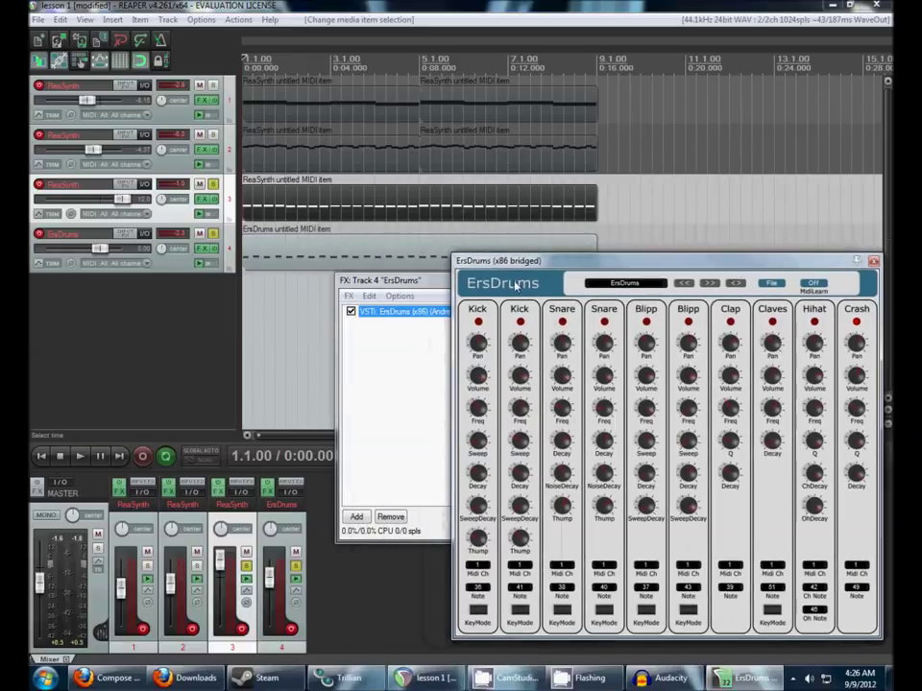
click(434, 280)
drag(434, 281, 233, 323)
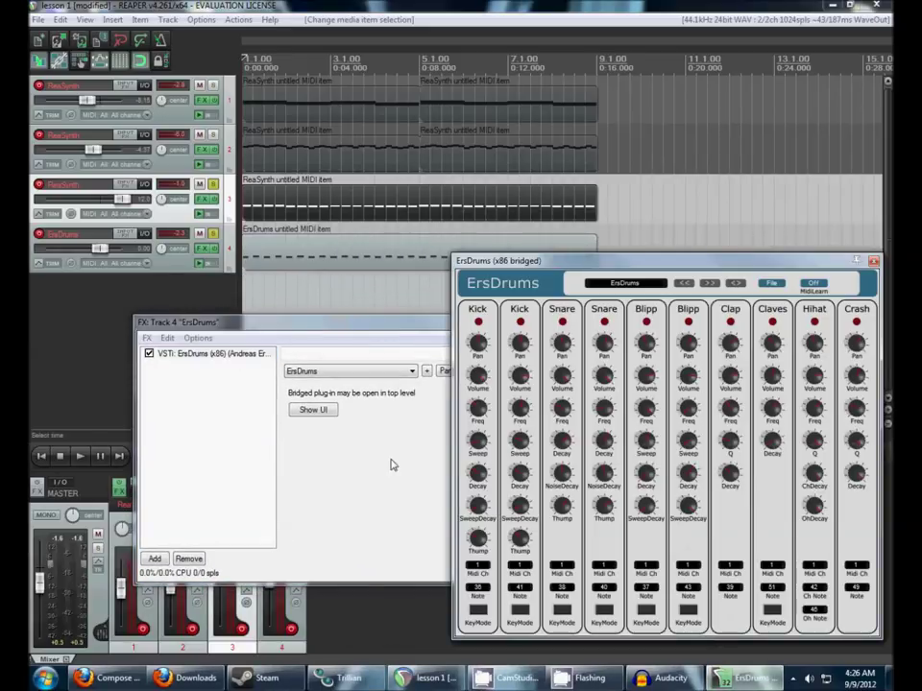
drag(595, 263, 589, 213)
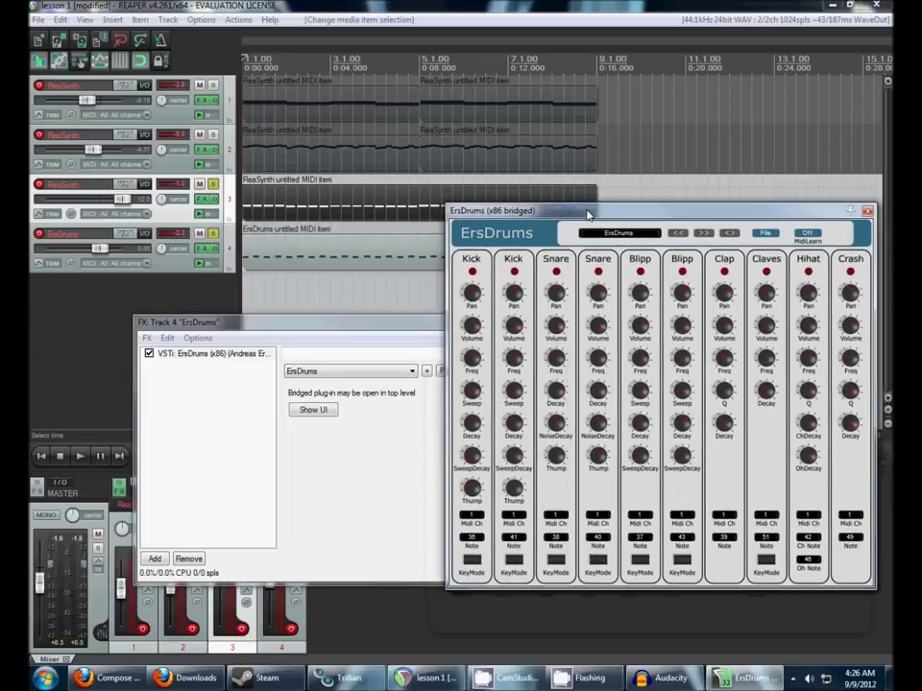
click(415, 516)
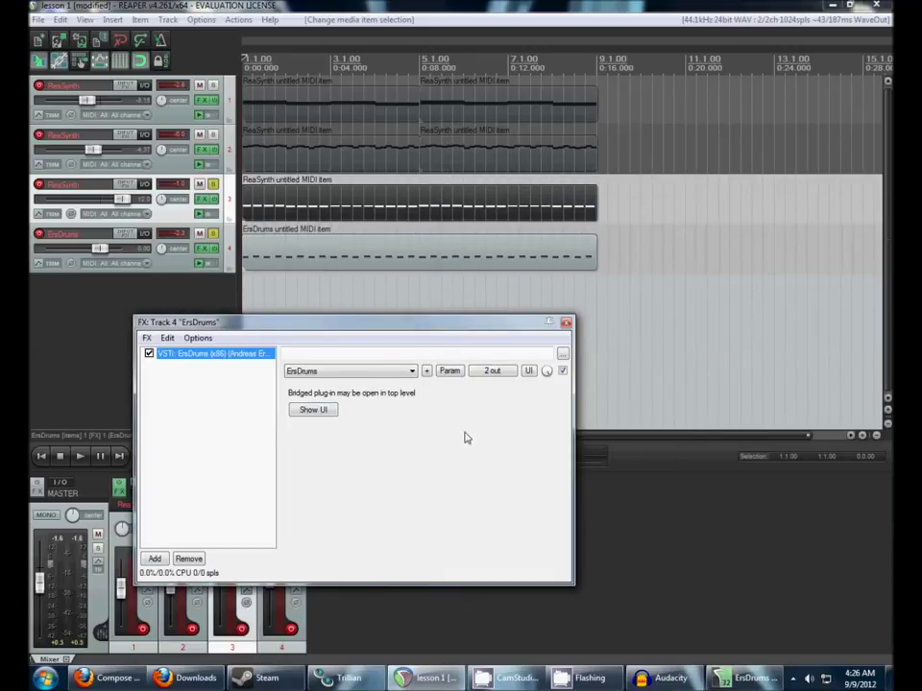
Step: Add ReaEQ (Cockos) after ErsDrums in the drum track's chain
click(154, 558)
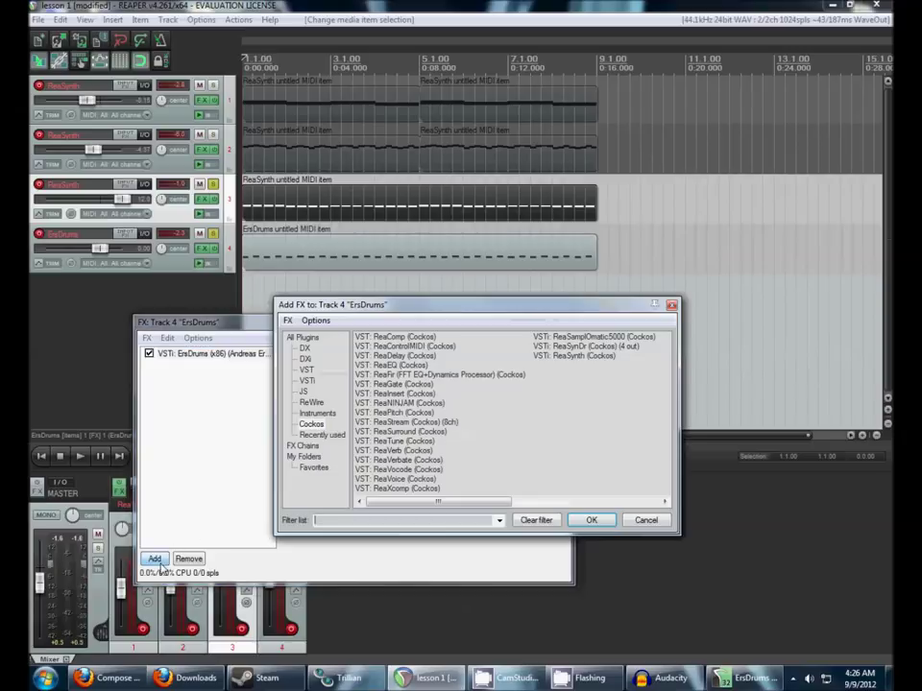
click(410, 366)
click(590, 520)
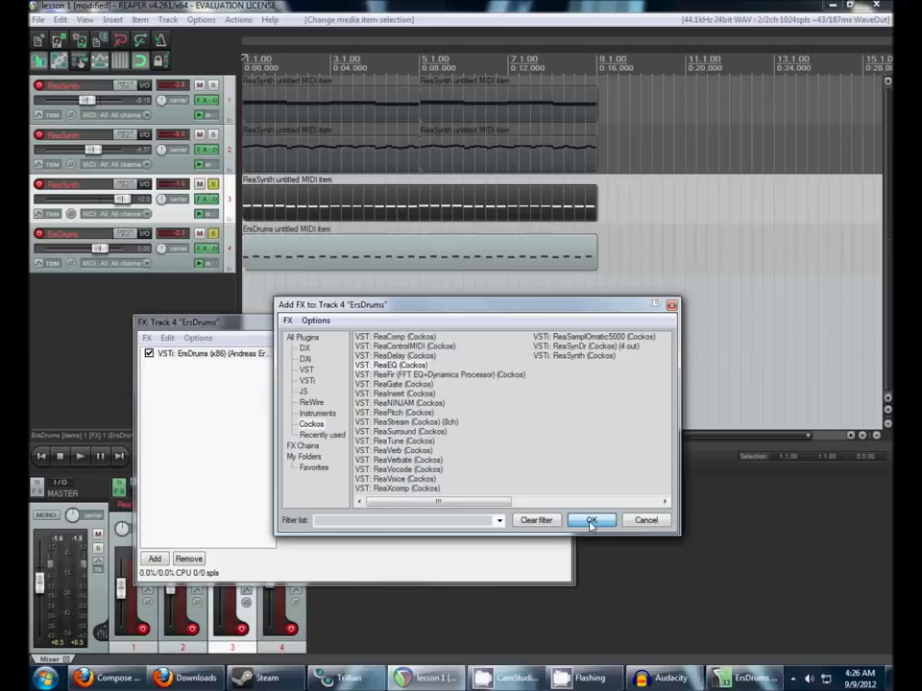
click(254, 265)
Step: Unsolo track 3, play the drums, and raise the ReaEQ output gain to maximum
click(213, 187)
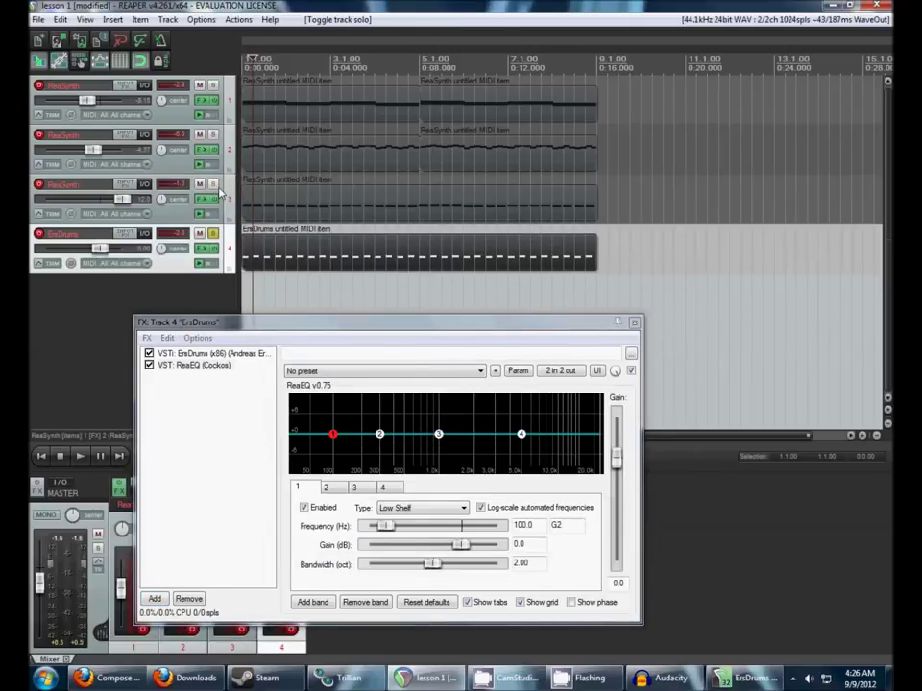
key(space)
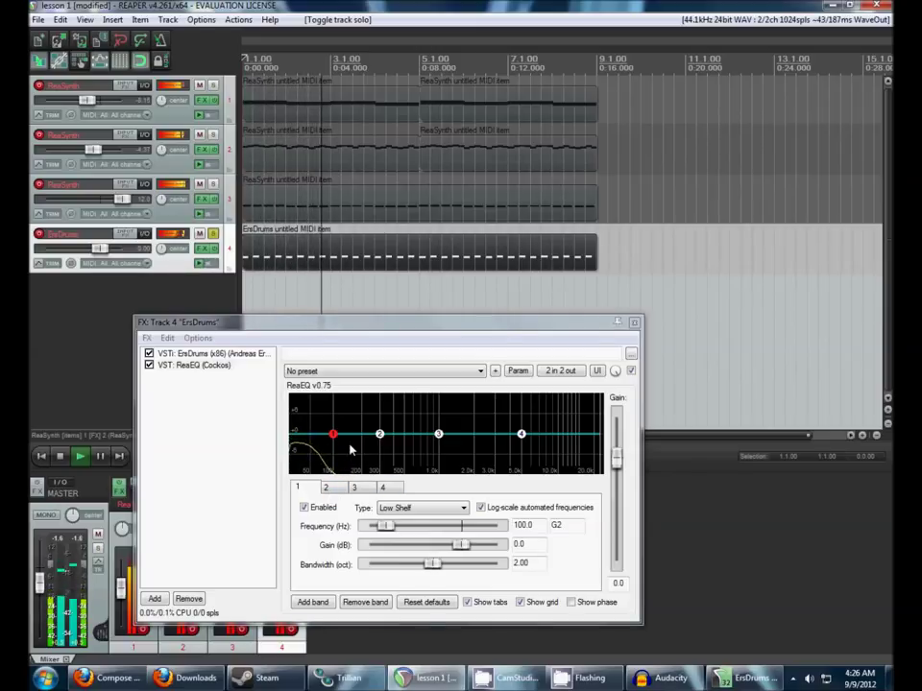
mouse_move(325, 415)
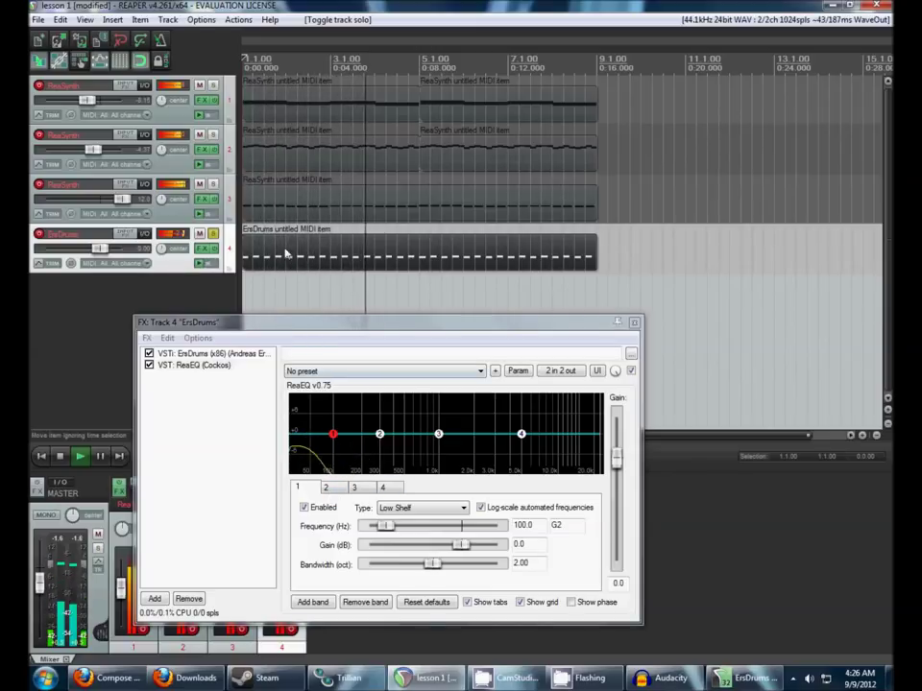
scroll(258, 252, up, 4)
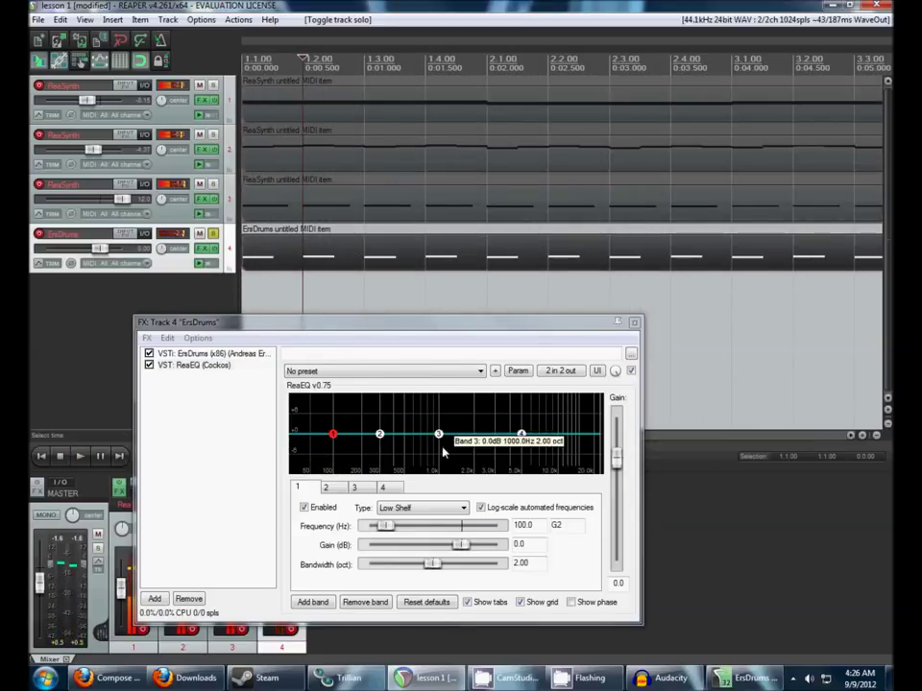
key(space)
drag(617, 461, 620, 373)
key(space)
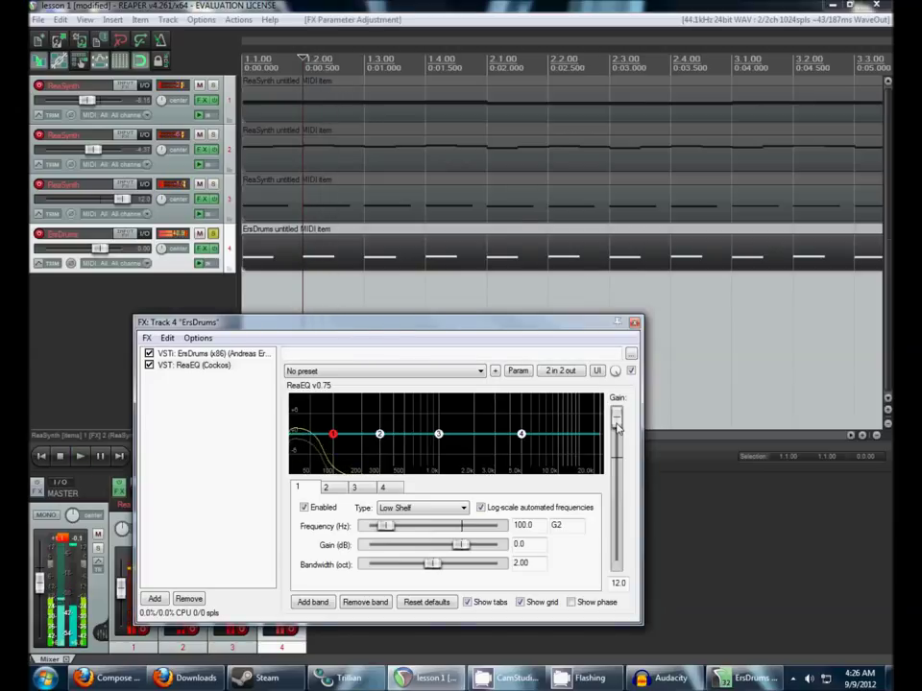
Step: Zoom the timeline out and play the drums again through the EQ
click(296, 258)
scroll(302, 259, down, 2)
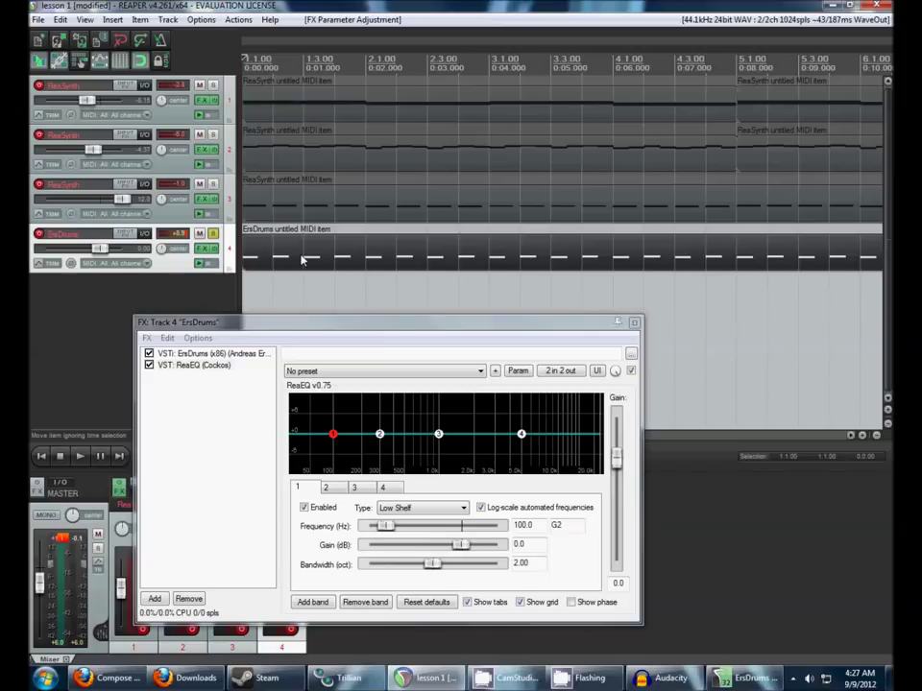
scroll(301, 259, down, 1)
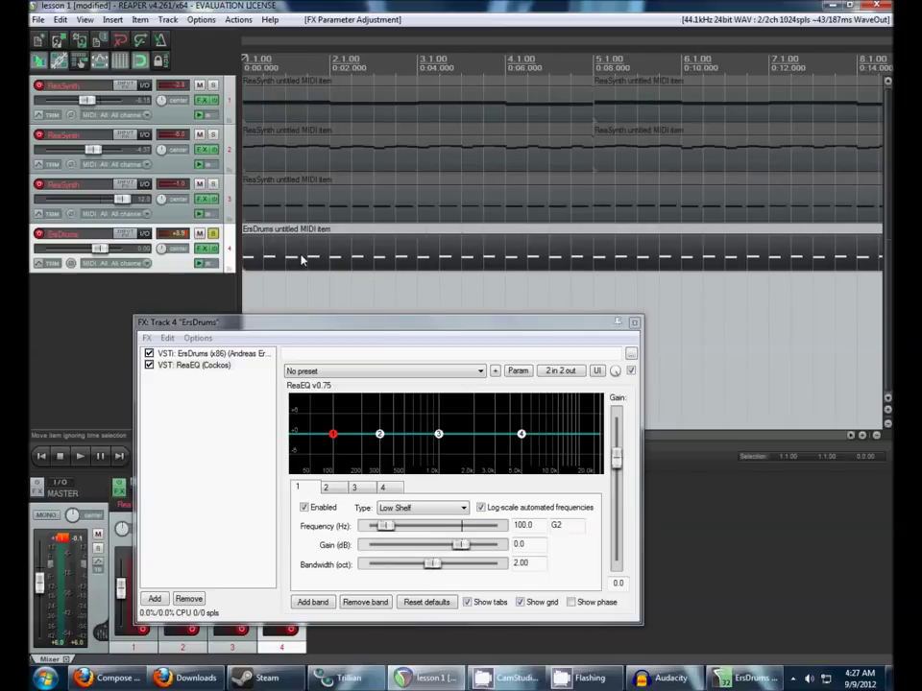
key(space)
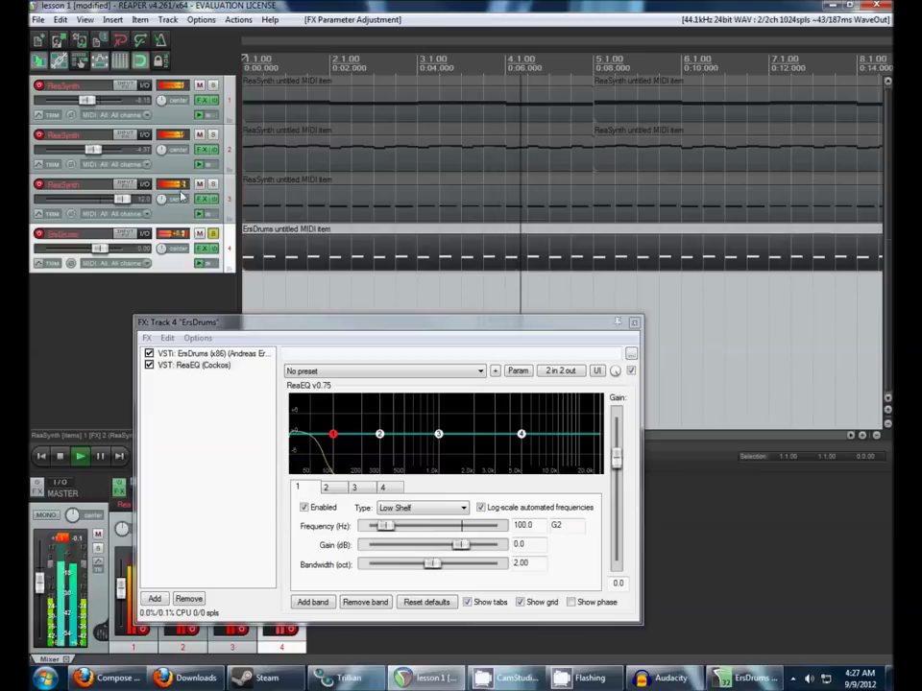
key(space)
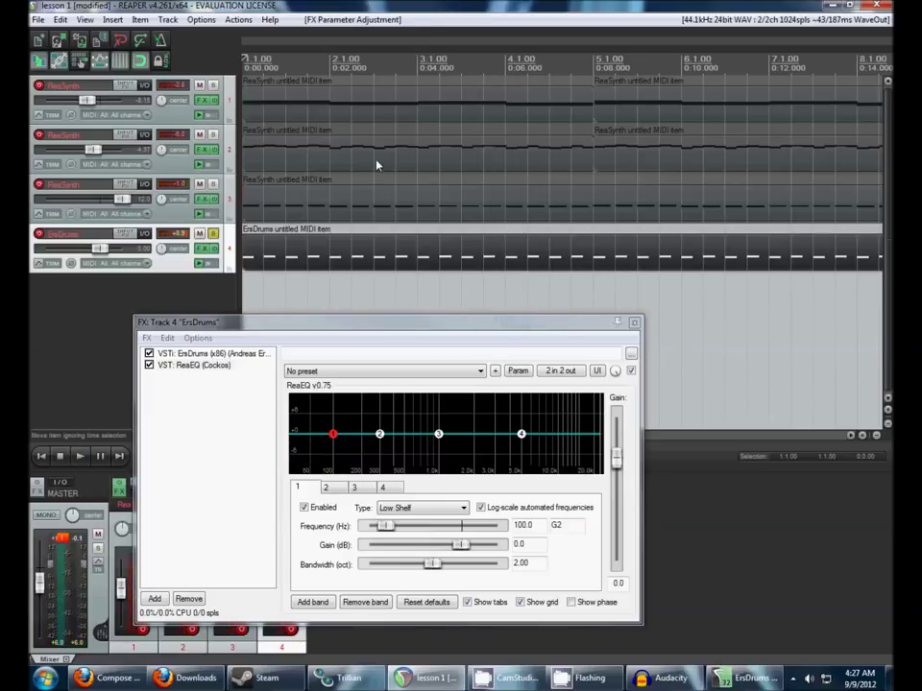
Step: Briefly show and hide track 2's effects chain, then select track 3
click(376, 150)
key(f)
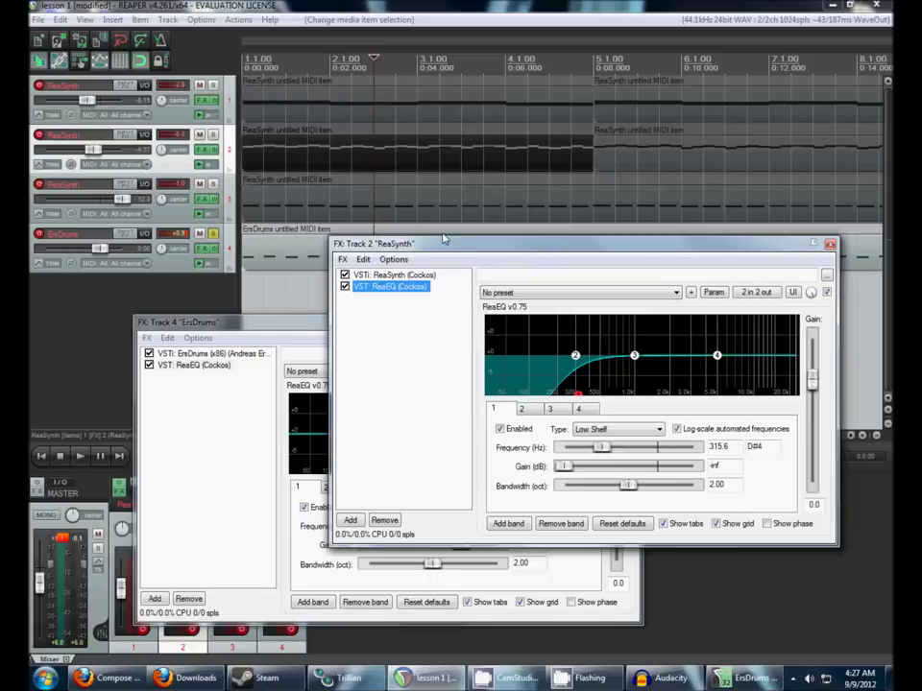
key(f)
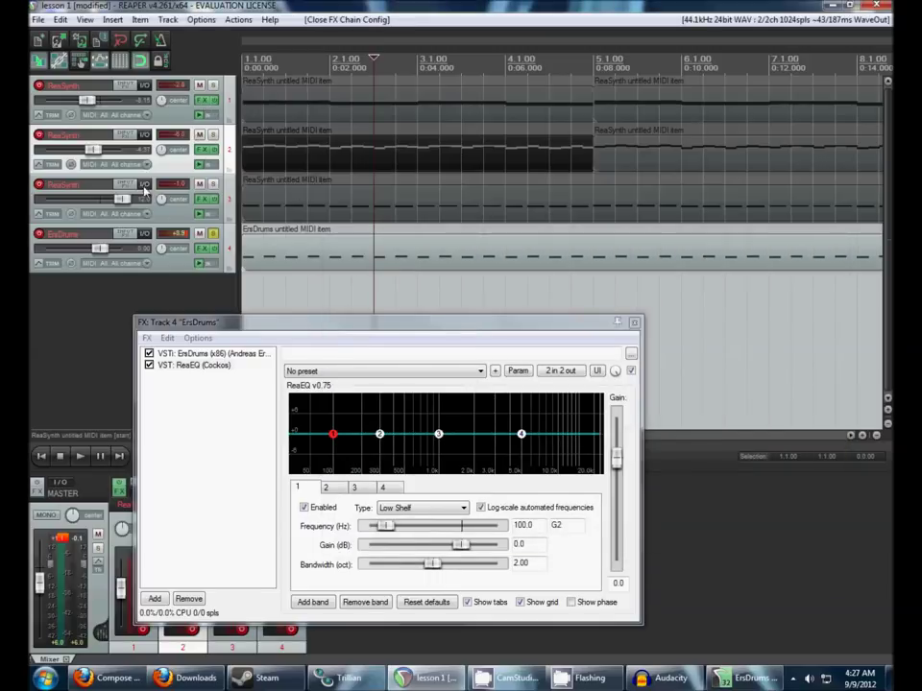
click(96, 183)
Step: Swap track 3's ReaXcomp for a default ReaEQ after ReaSynth, then solo track 3
click(201, 199)
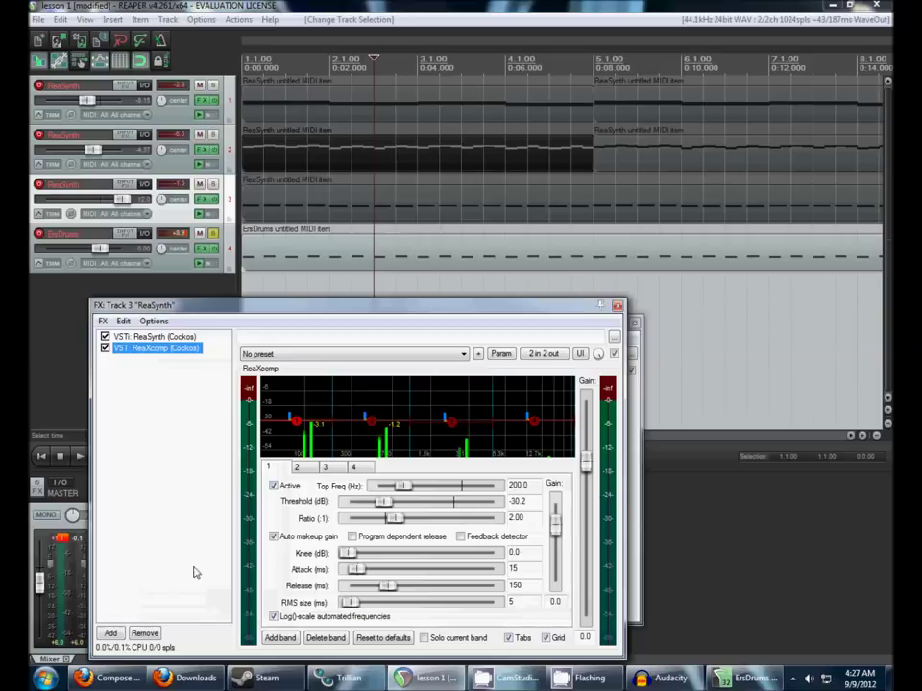
drag(303, 312, 525, 316)
click(365, 638)
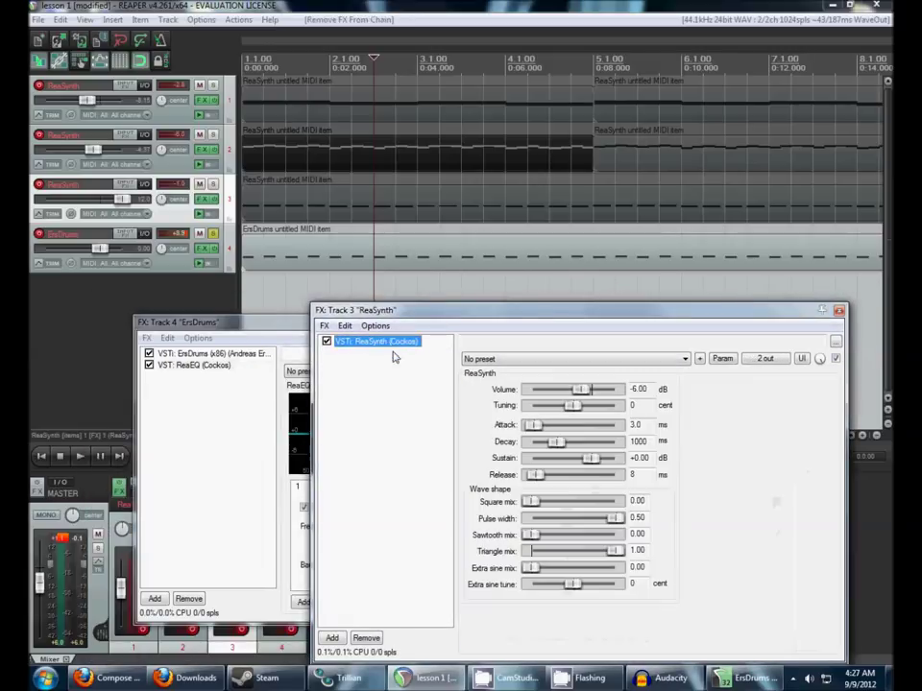
click(332, 639)
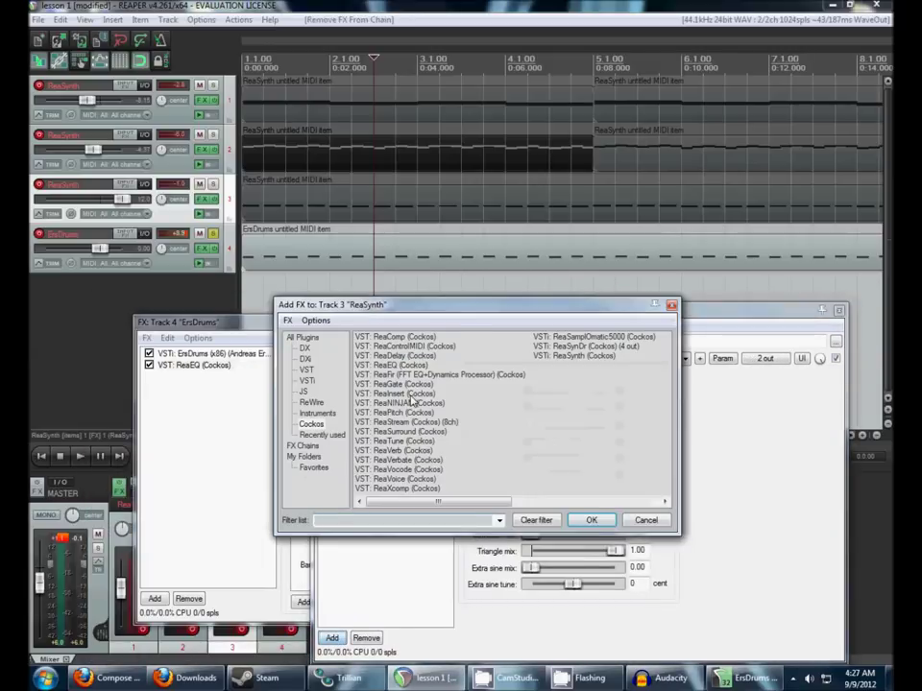
double_click(387, 366)
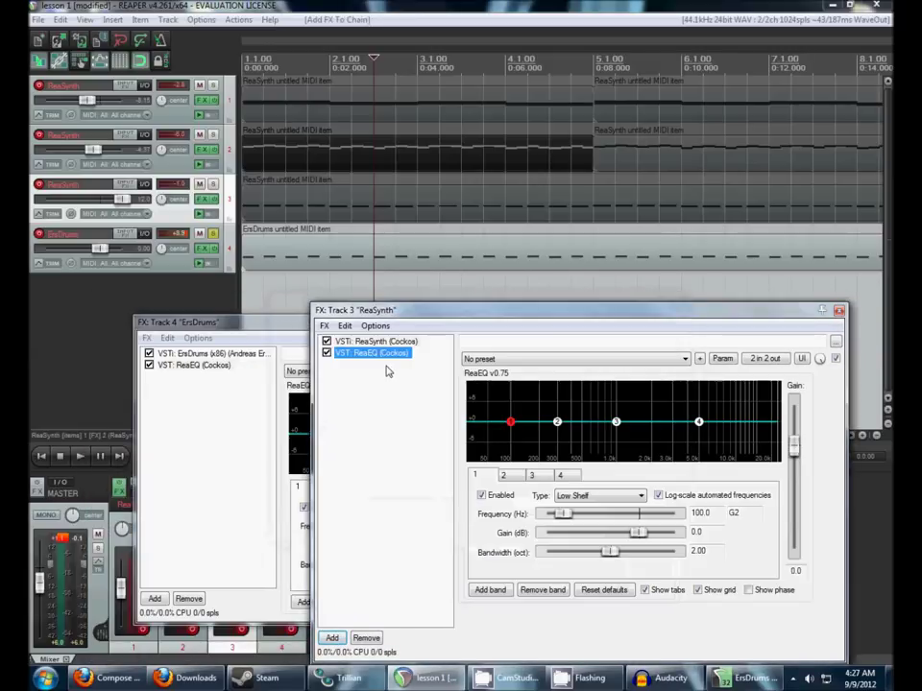
click(268, 221)
click(213, 184)
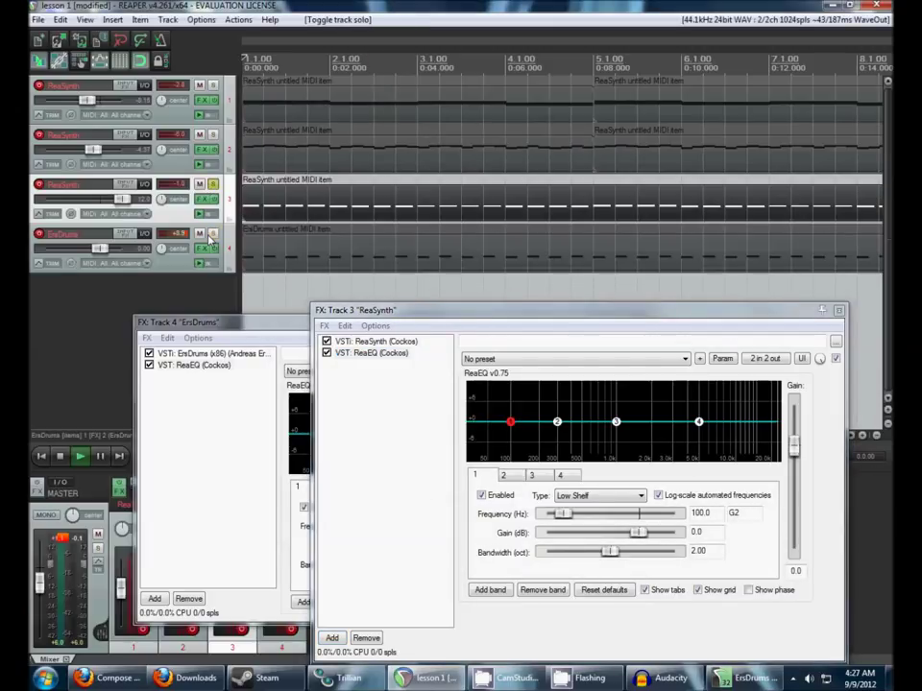
Step: Play track 3 soloed, add the drum track 4 to the solo, then stop playback
key(space)
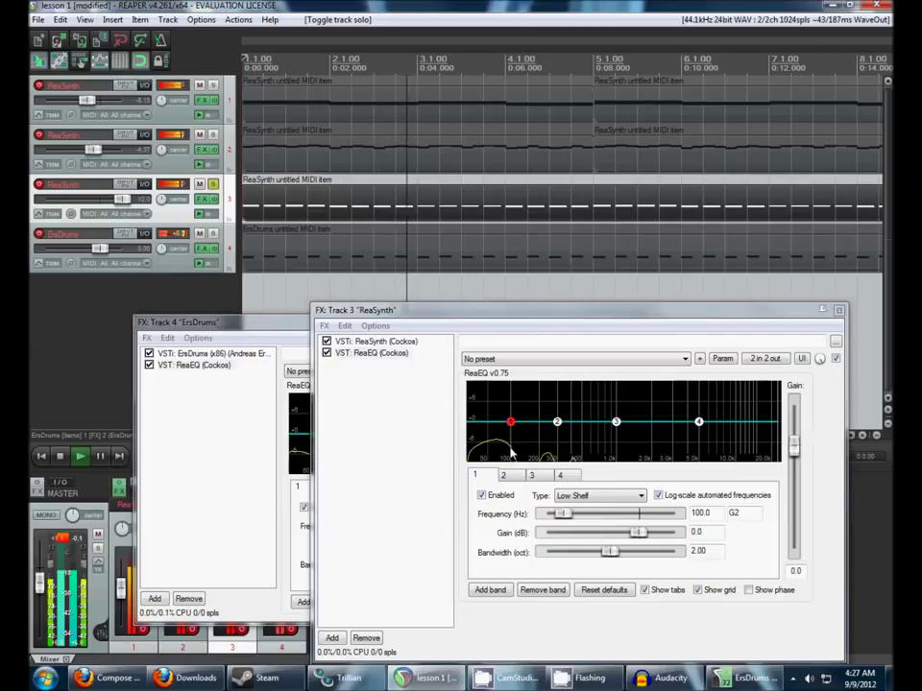
drag(508, 311, 614, 304)
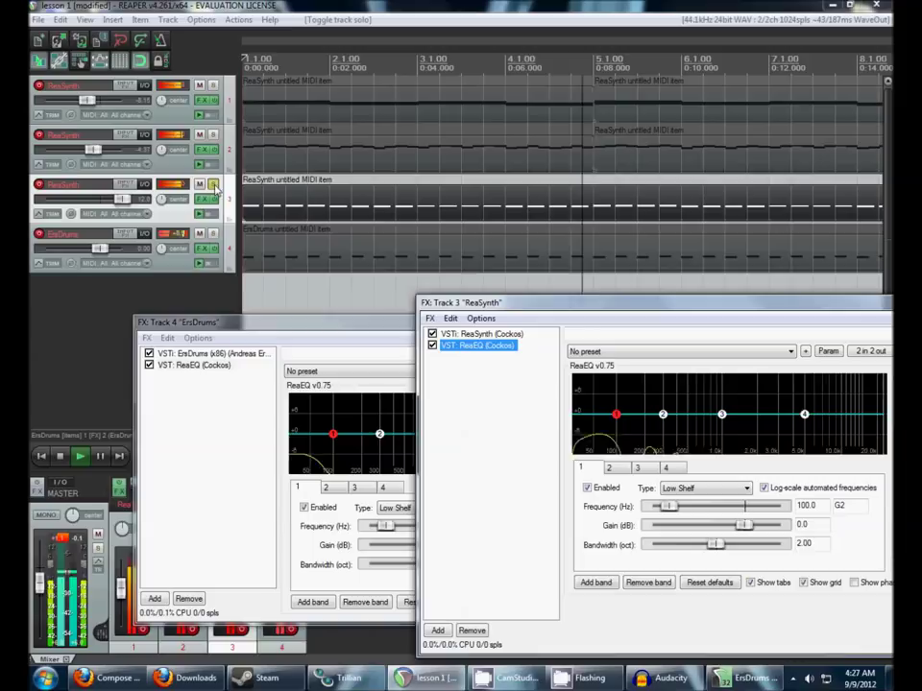
click(213, 236)
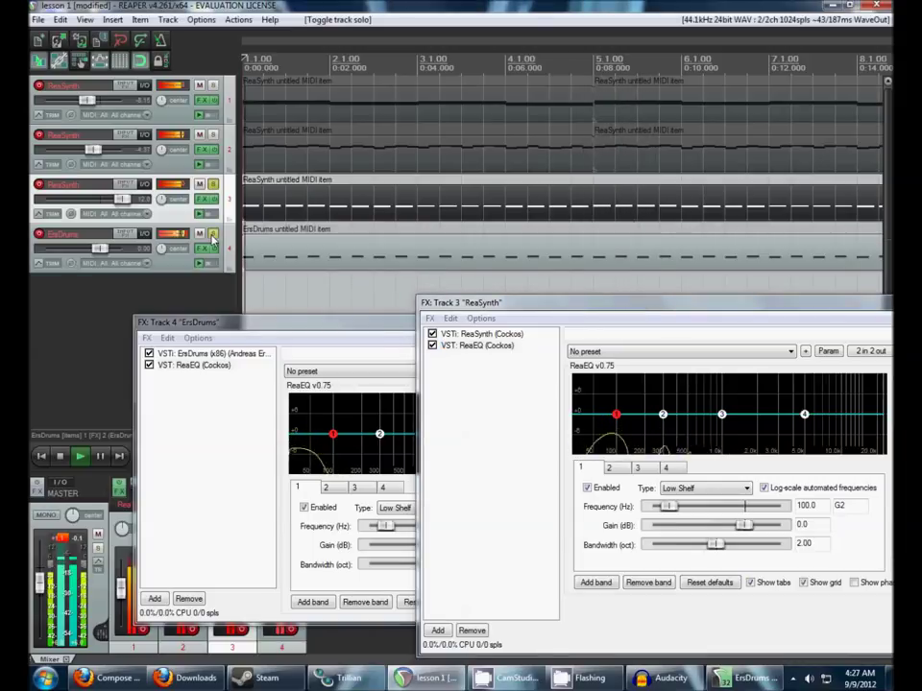
key(space)
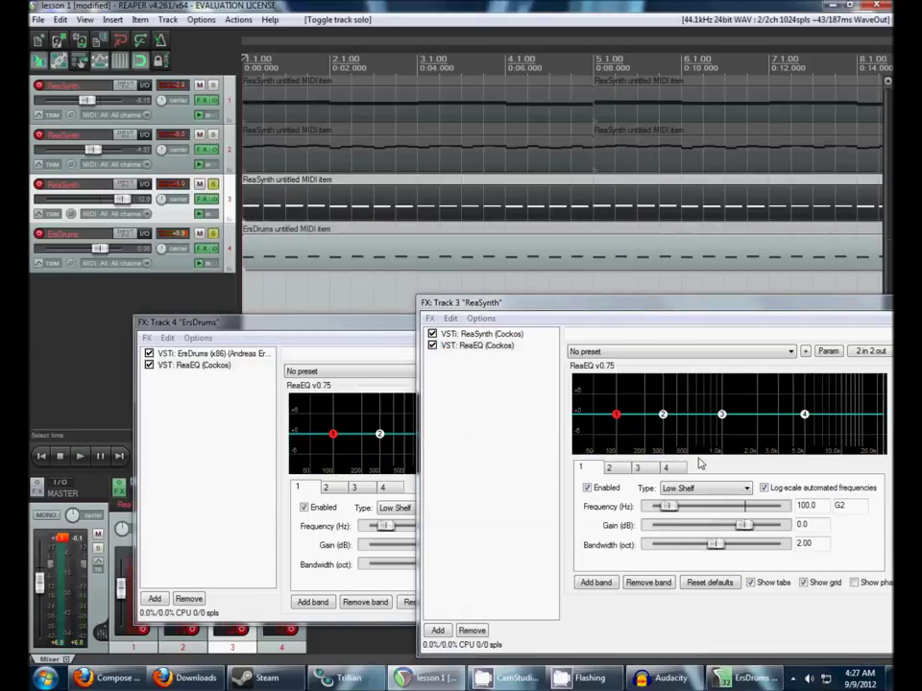
Step: Turn ReaEQ band 2 into a narrow, fully cut notch at 80 Hz
click(663, 415)
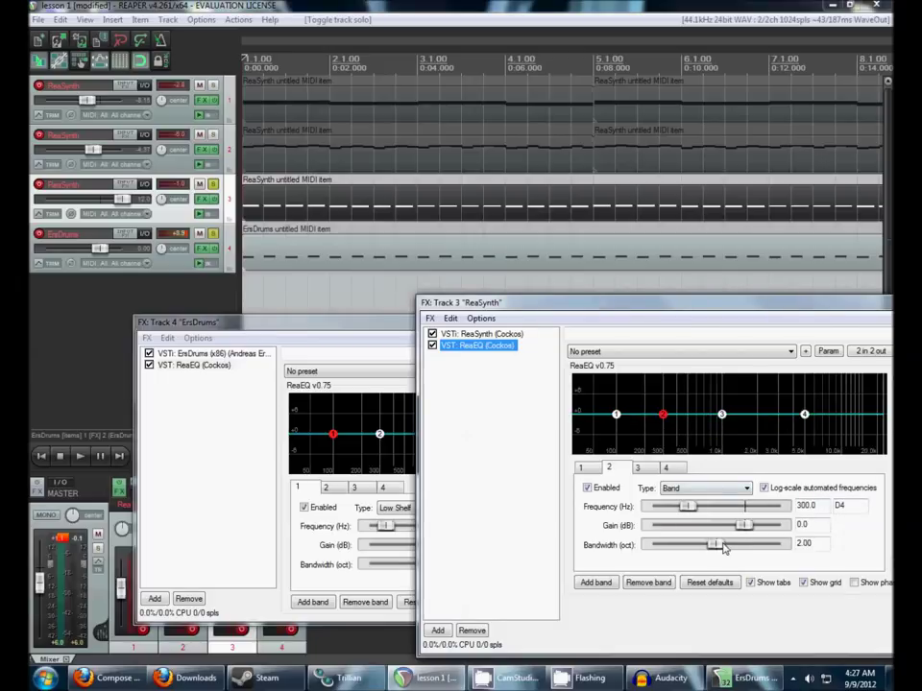
drag(724, 546, 694, 548)
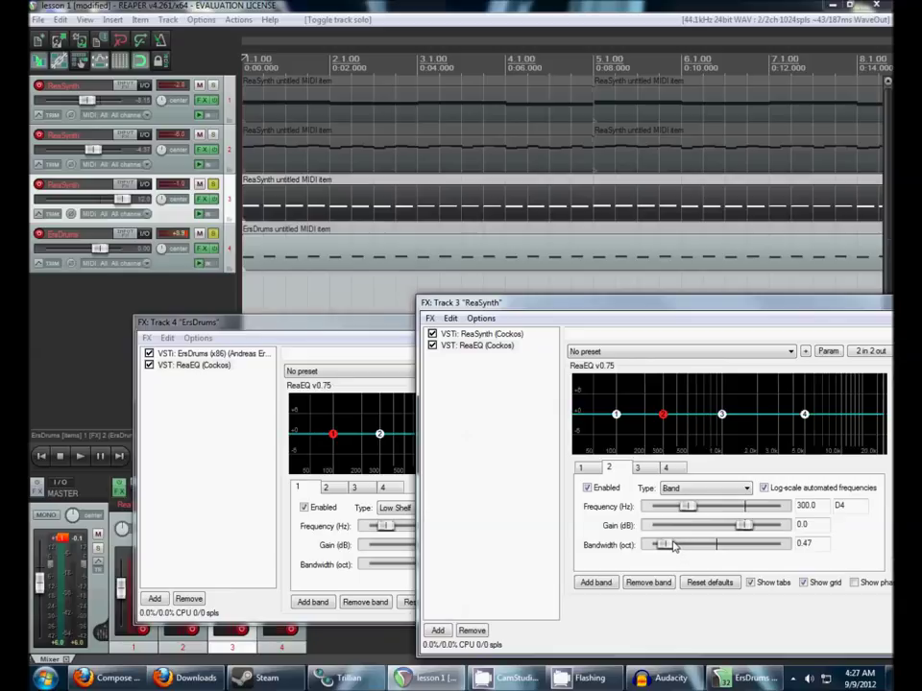
drag(663, 414, 618, 417)
drag(739, 528, 651, 532)
drag(614, 447, 606, 471)
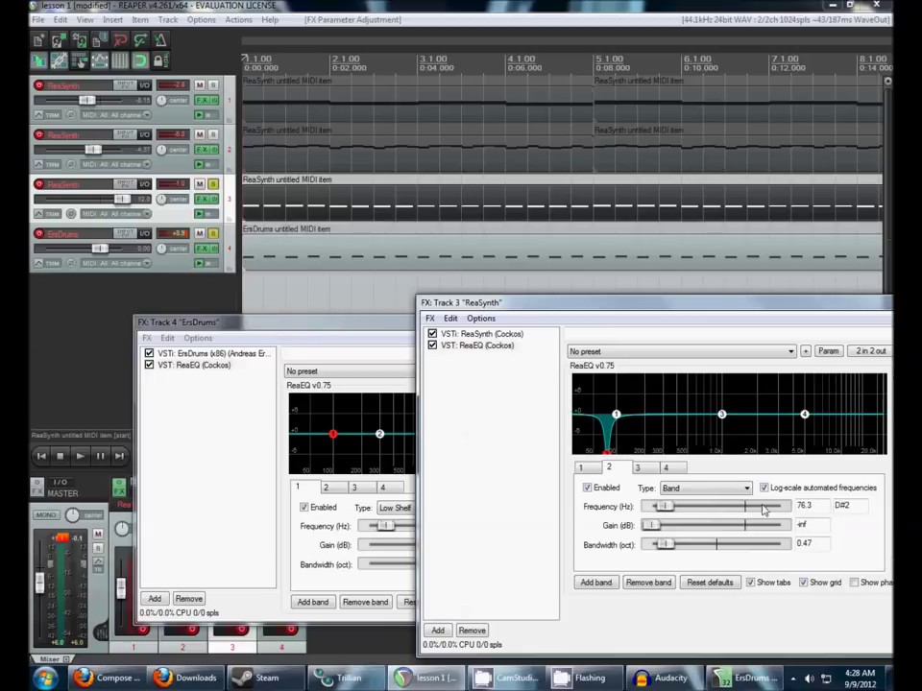
text(80)
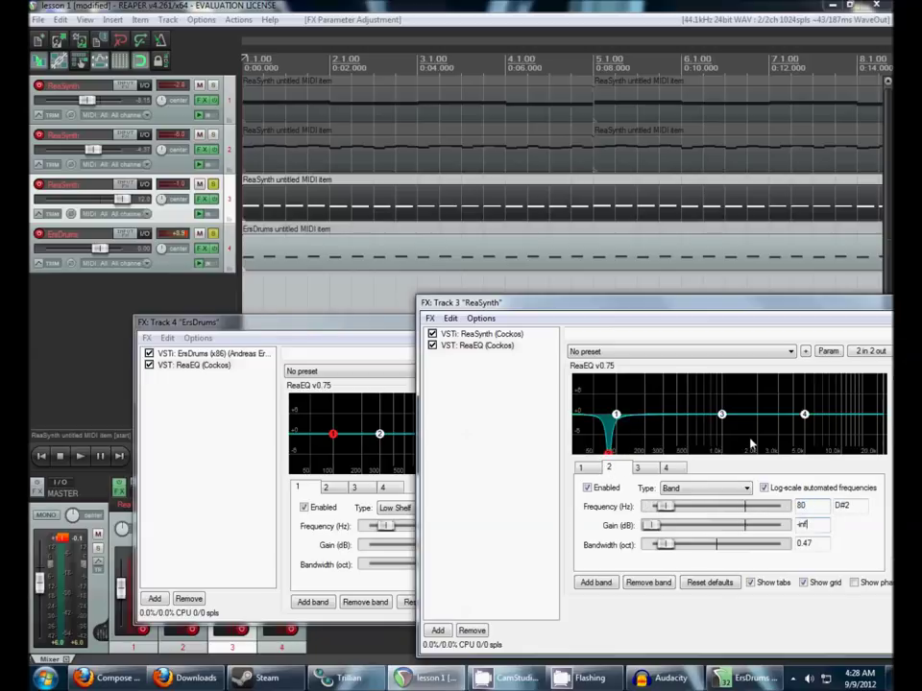
Step: Cut ReaEQ band 3's gain to -inf dB for a full 120 Hz notch
click(721, 413)
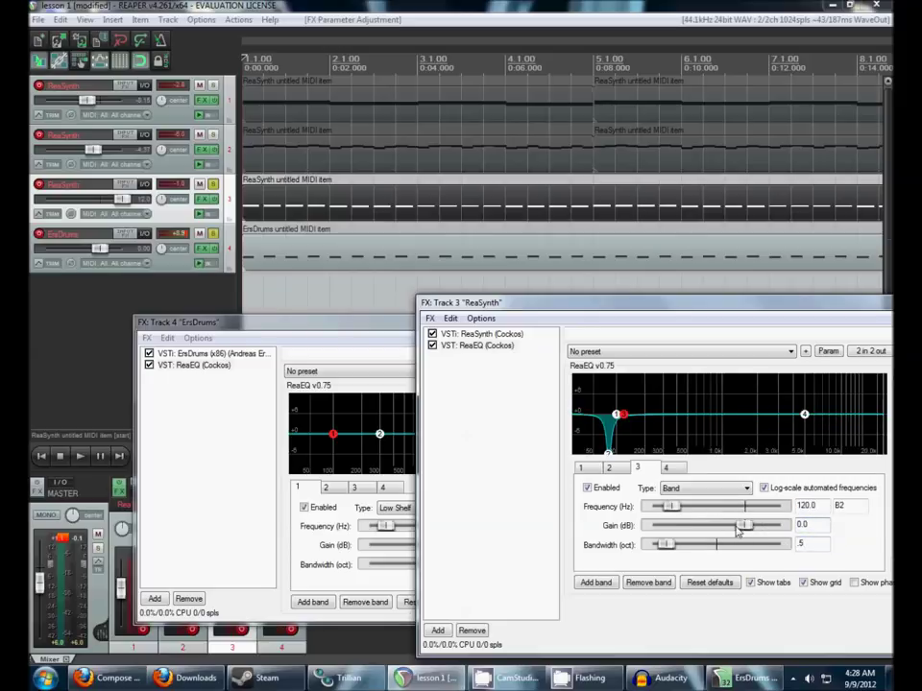
drag(736, 529, 603, 531)
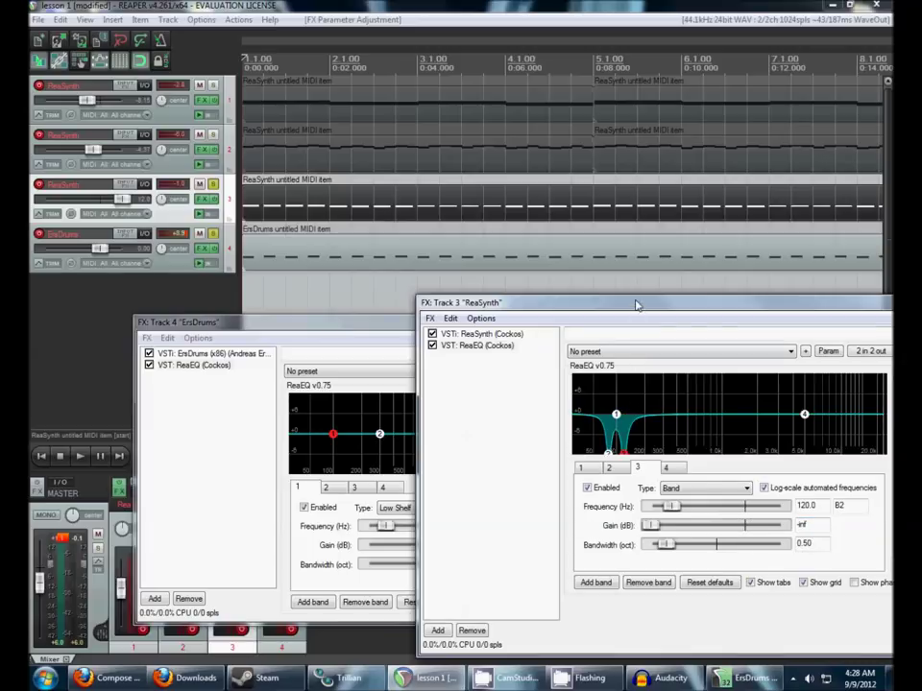
drag(636, 306, 739, 310)
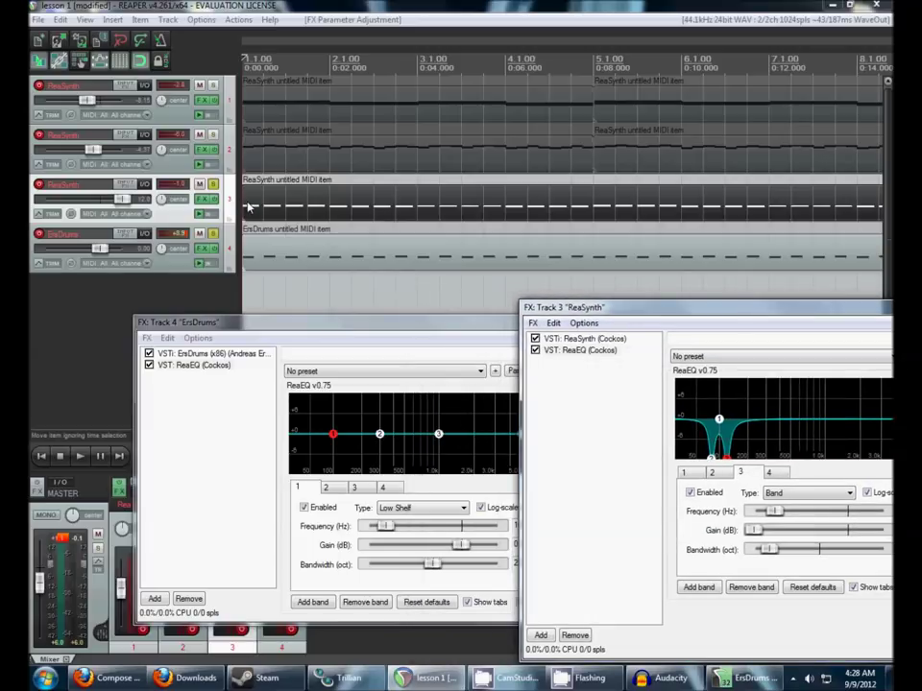
Step: Play the project to audition track 3's 80/120 Hz notches, then close its FX window
click(245, 201)
key(space)
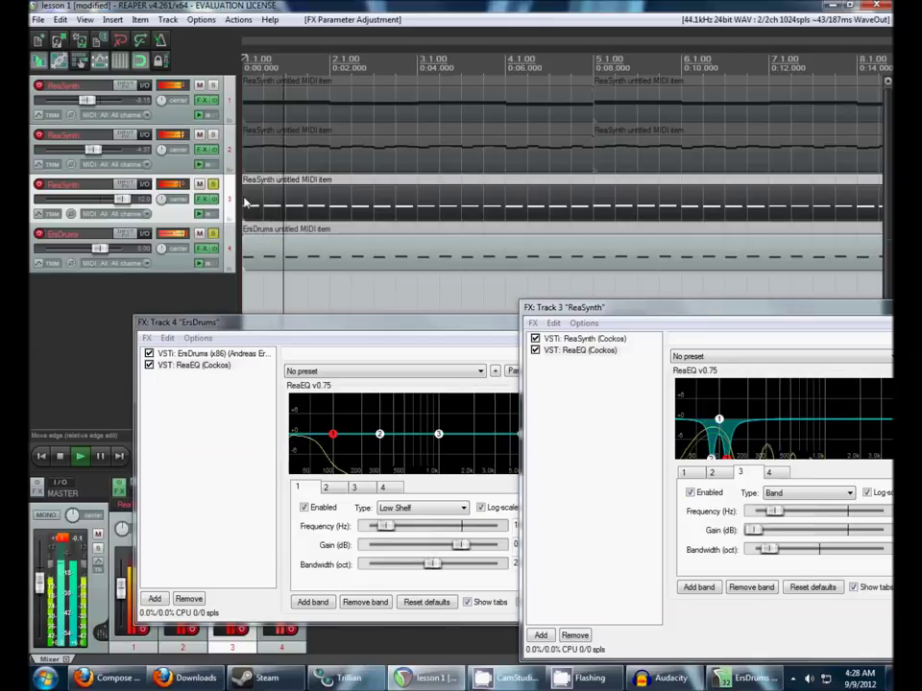
drag(708, 315, 492, 324)
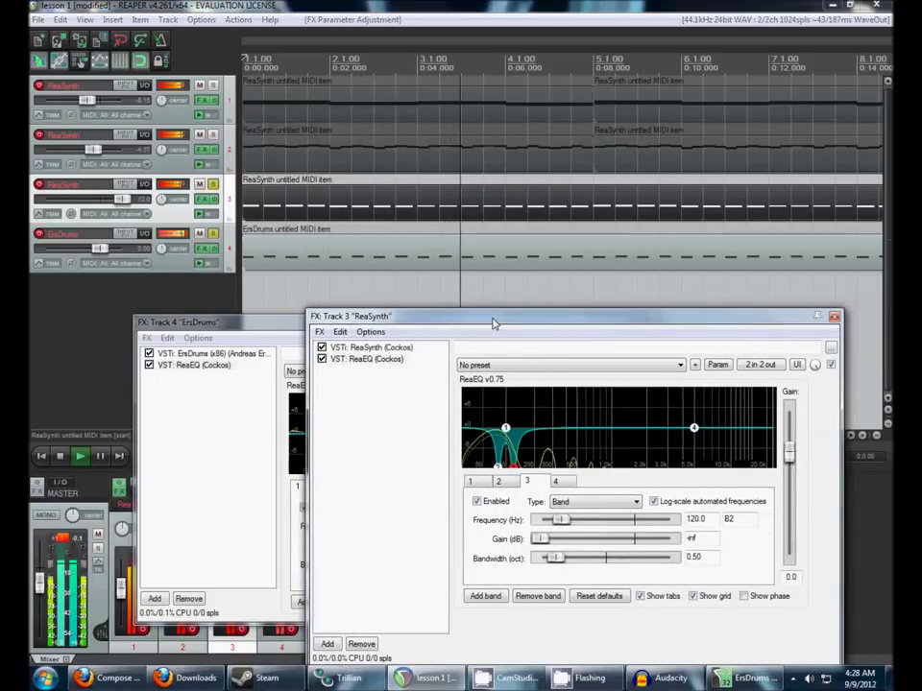
drag(493, 324, 508, 324)
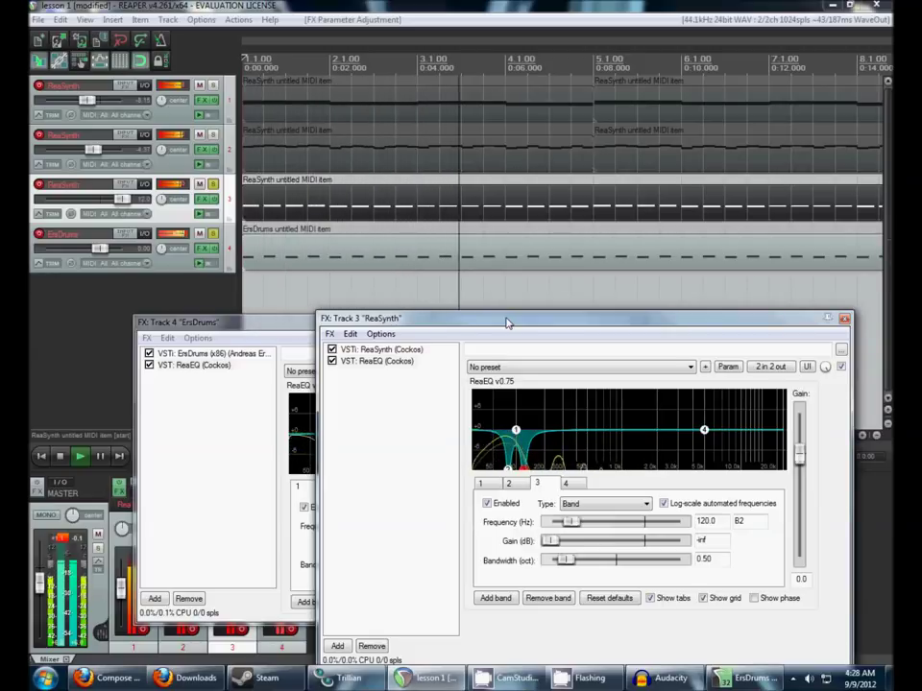
key(Escape)
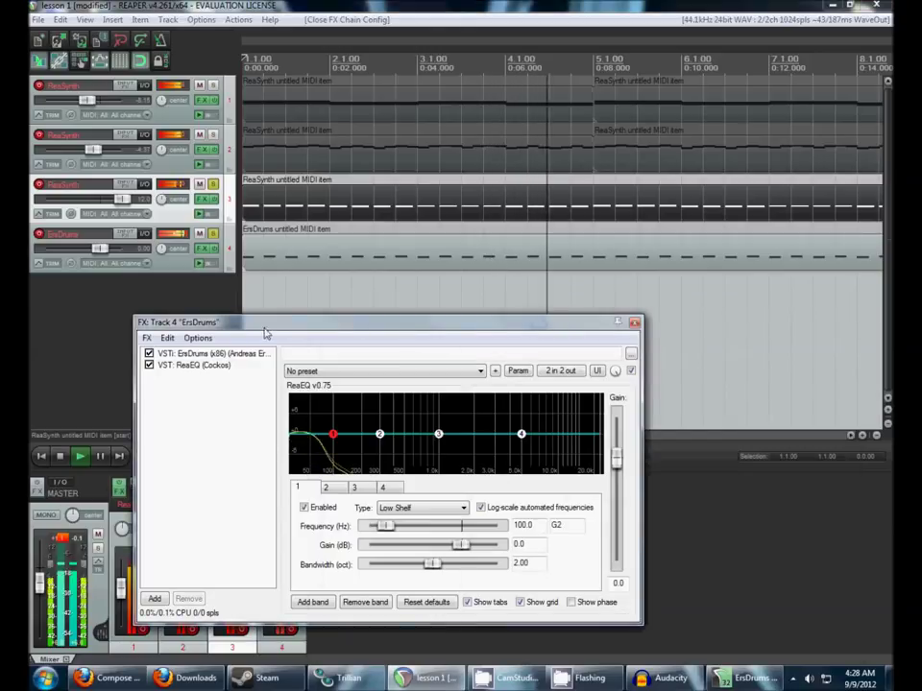
Step: Close the drum FX window and select the ErsDrums track and its MIDI item
key(Escape)
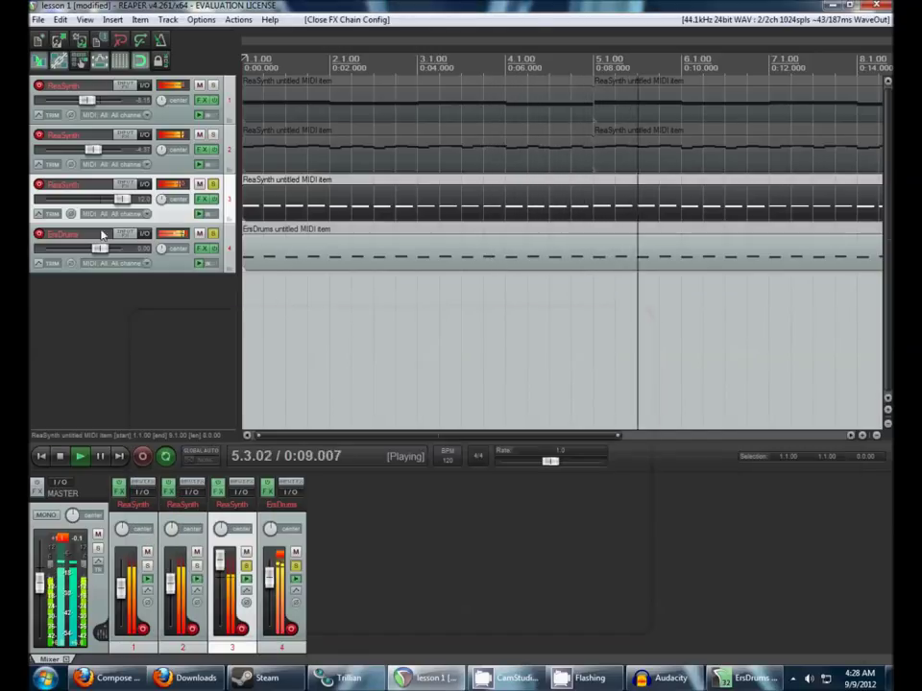
click(98, 240)
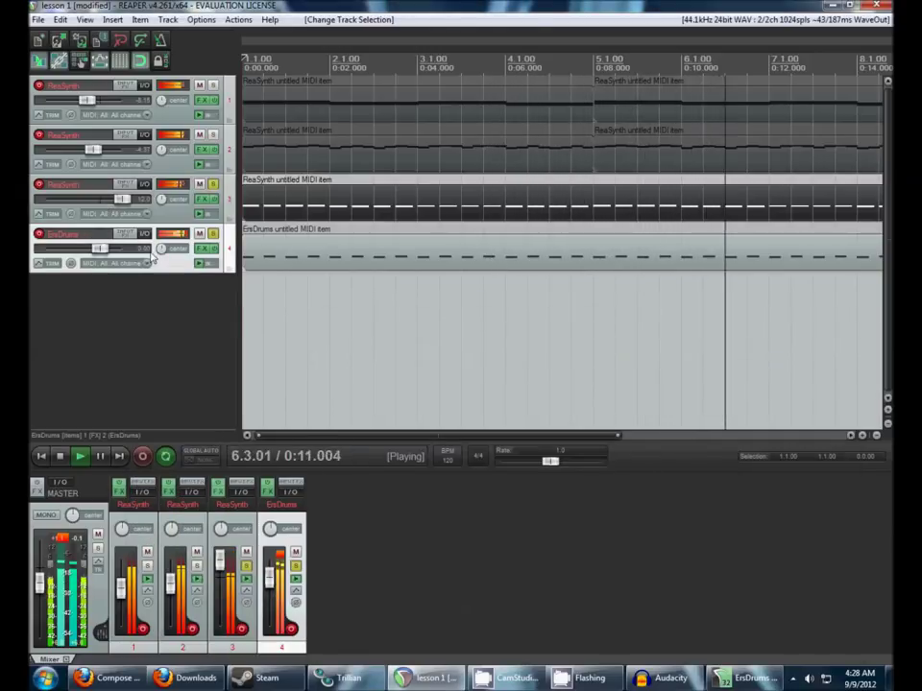
scroll(245, 189, down, 2)
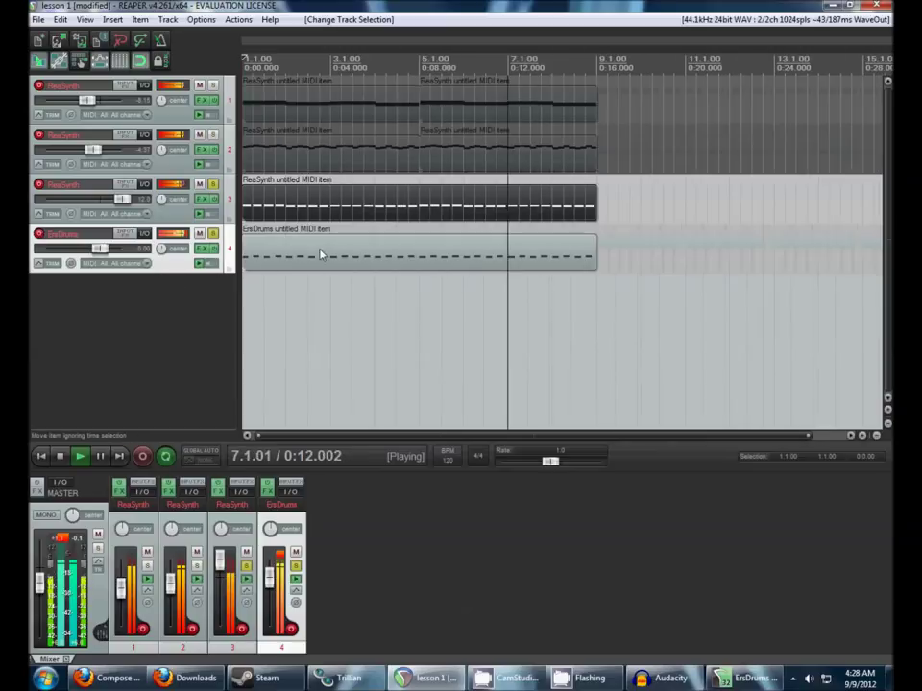
click(201, 250)
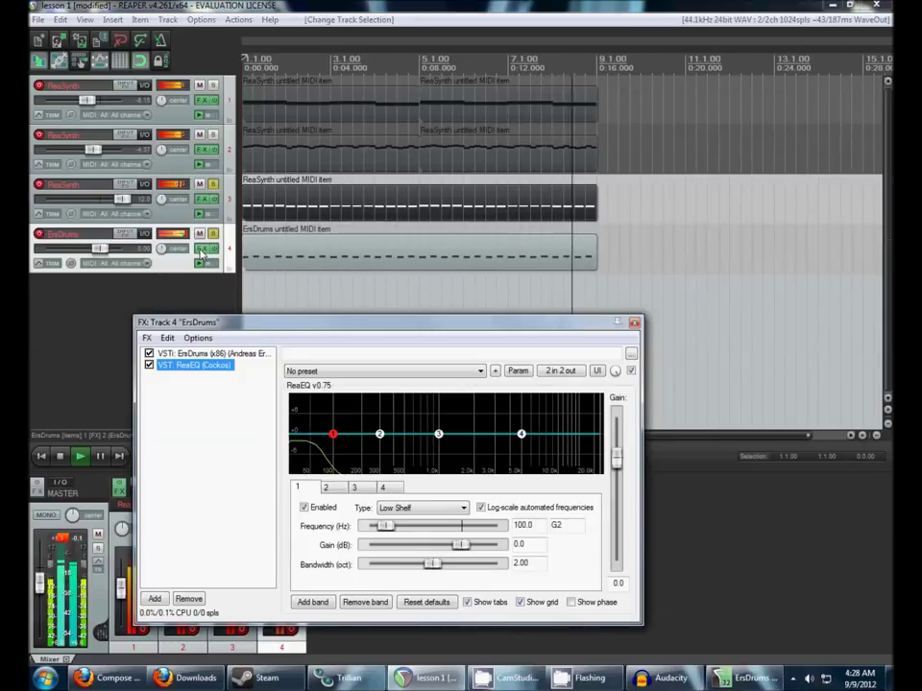
click(267, 256)
Step: Restart playback and raise the ErsDrums track volume to about +5.27 dB
key(space)
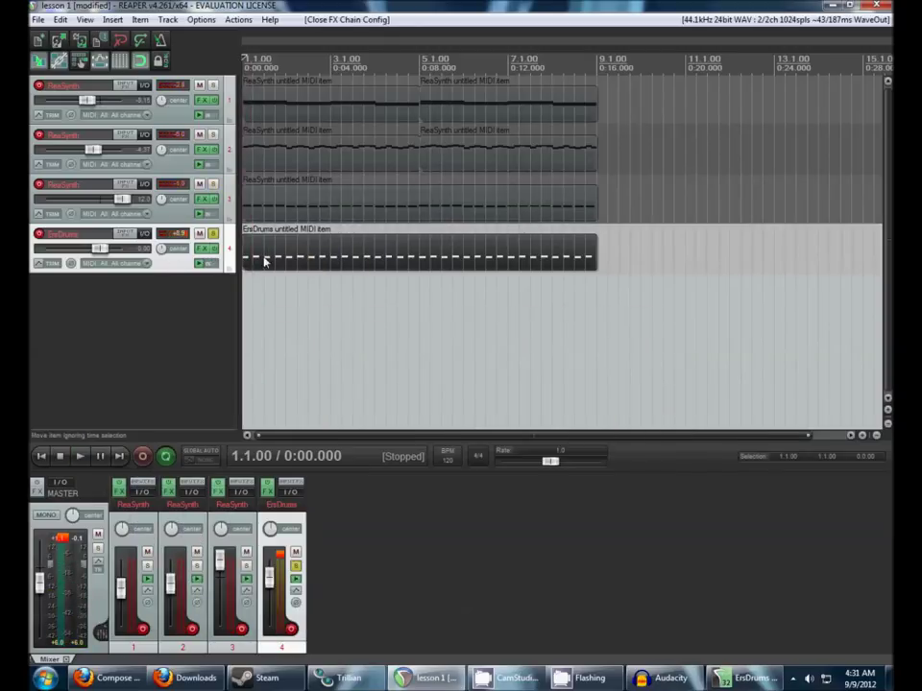
key(space)
drag(100, 249, 112, 251)
click(58, 540)
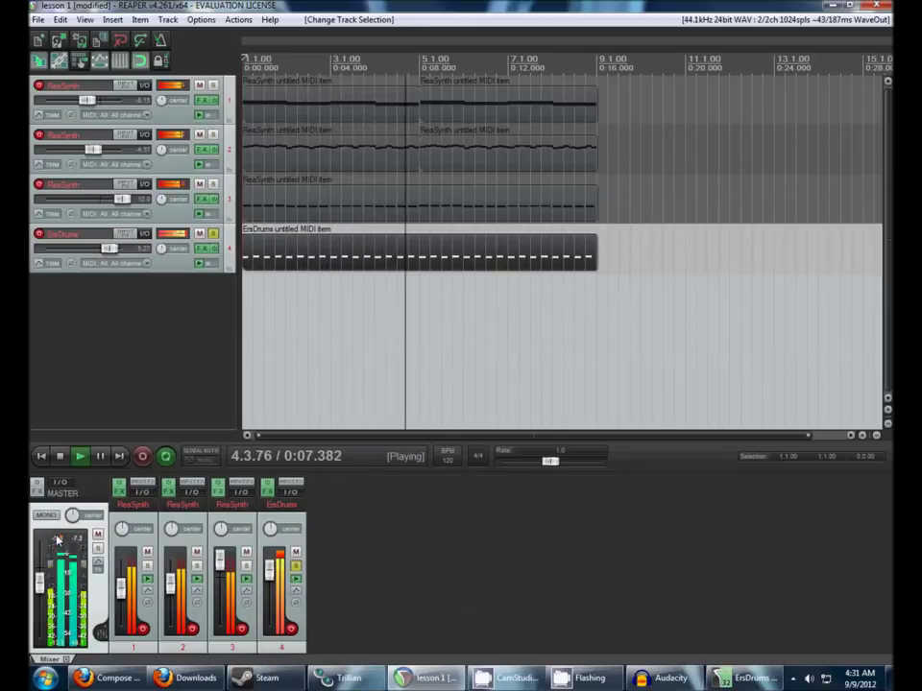
Step: Unsolo the drums, audition track 3 soloed alone from the start, then reopen its FX chain
click(214, 235)
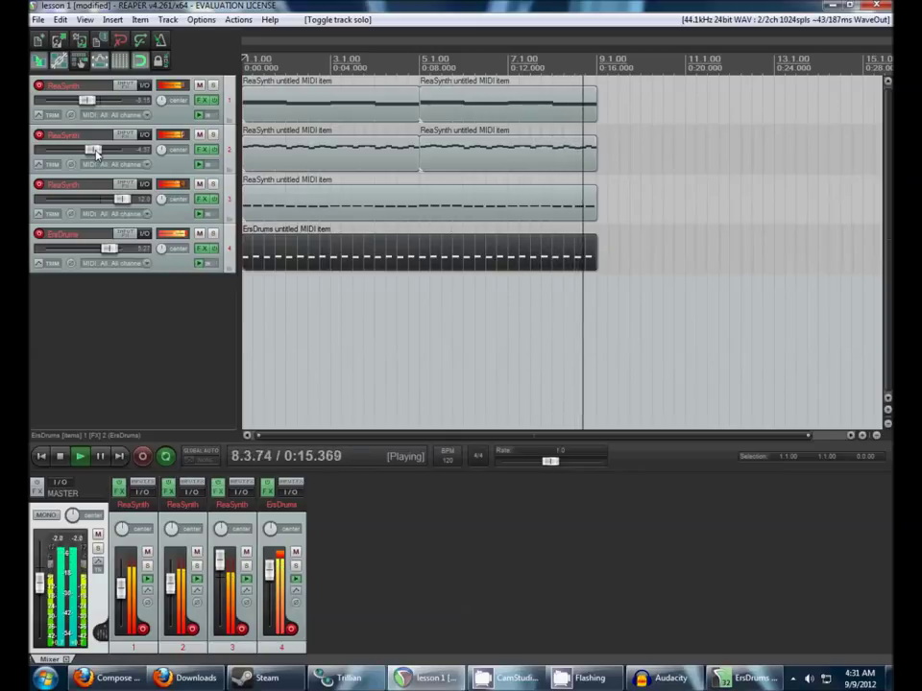
key(space)
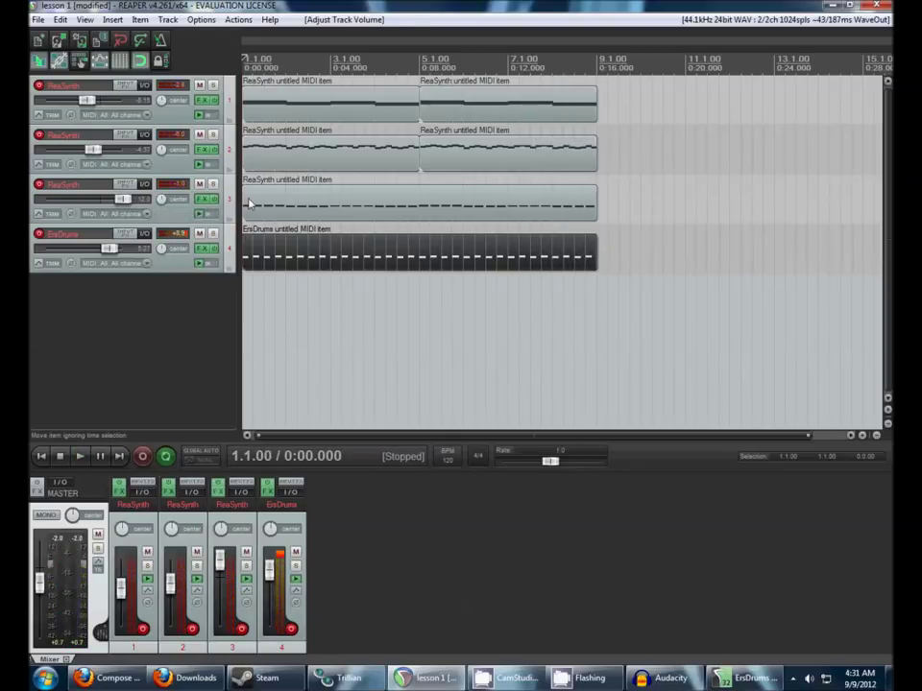
click(251, 203)
click(213, 186)
key(space)
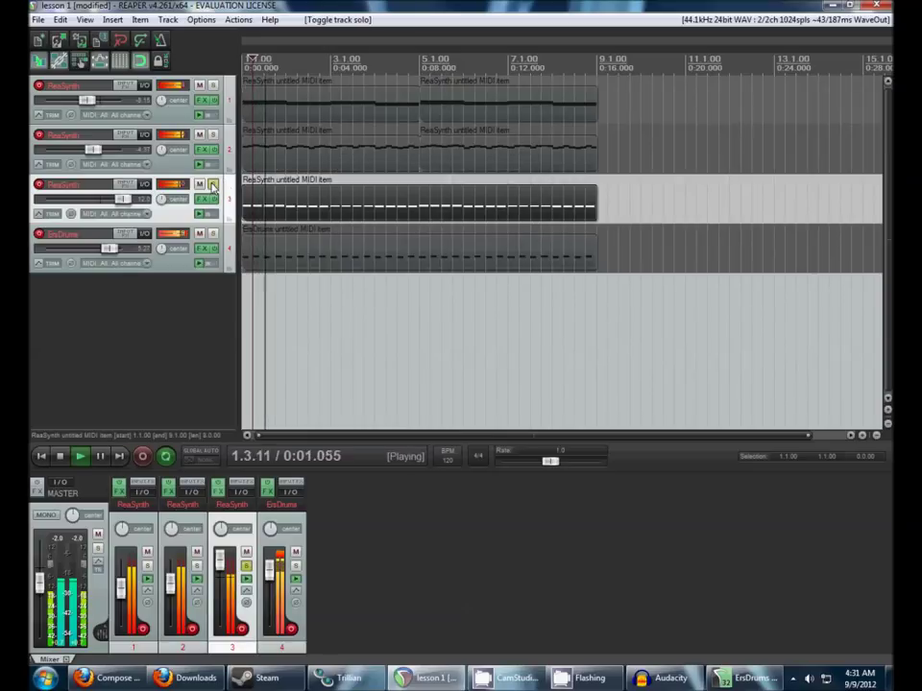
key(Home)
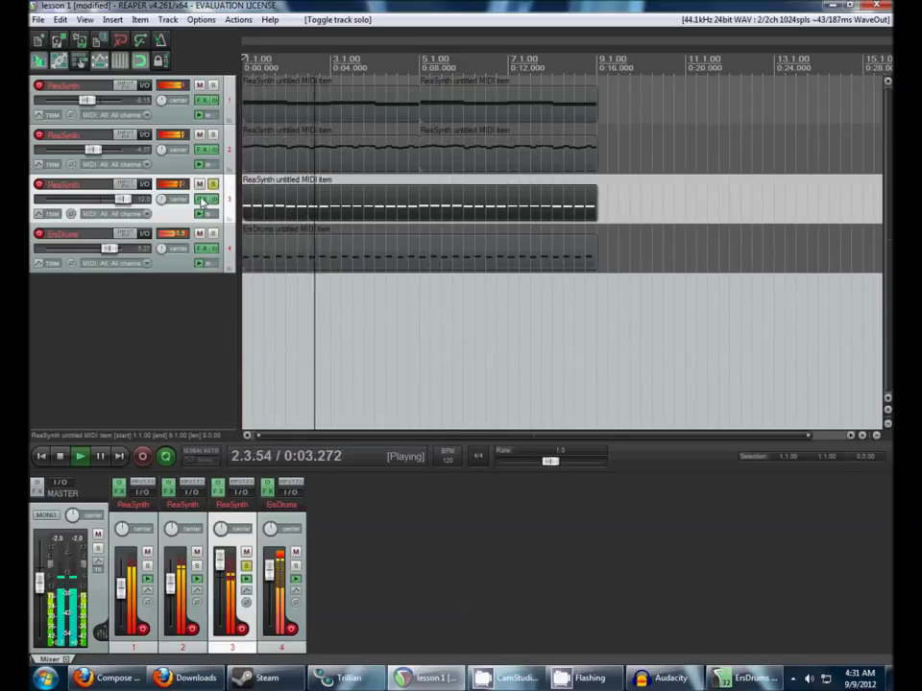
key(space)
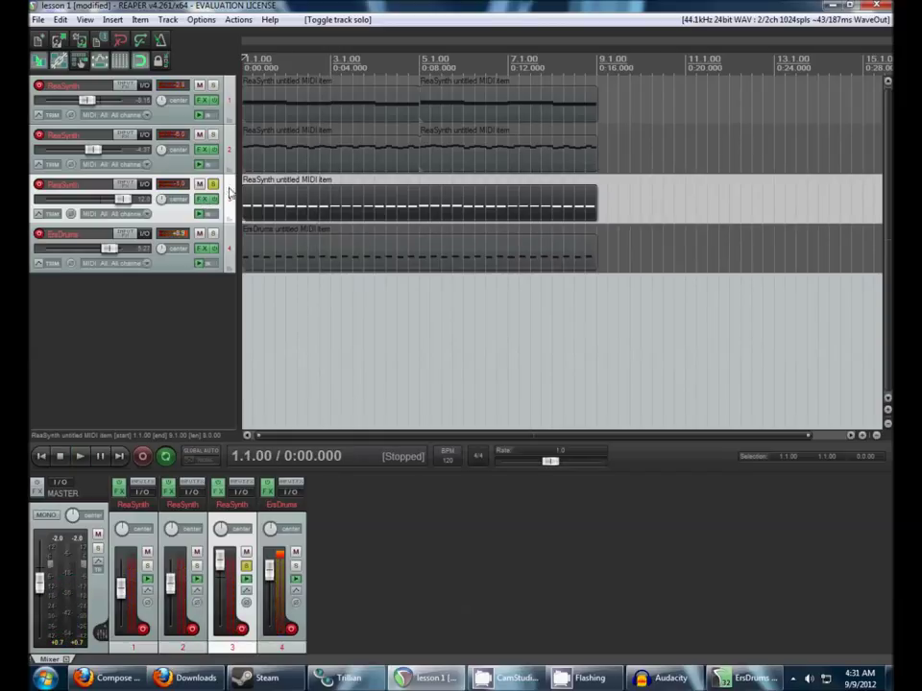
click(202, 201)
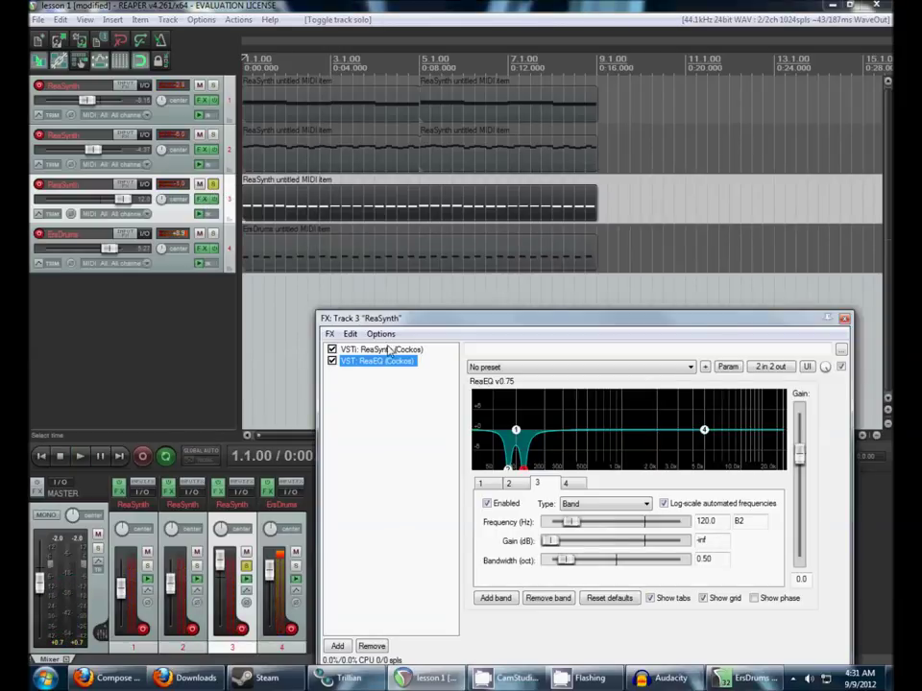
Step: Set track 3's ReaEQ output gain to 8 dB, close the FX window and play
click(387, 350)
click(384, 361)
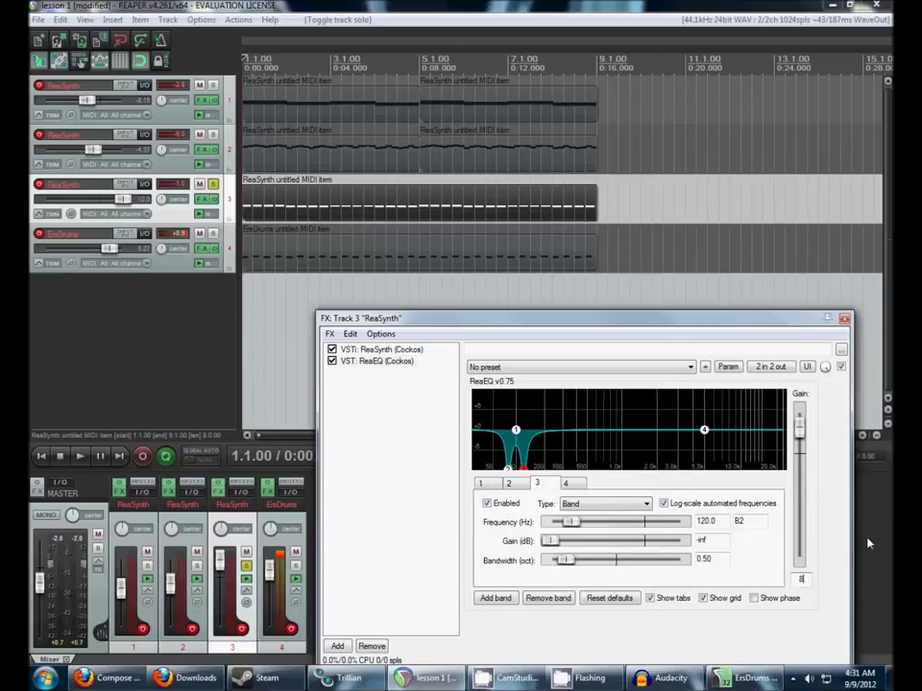
drag(776, 320, 655, 276)
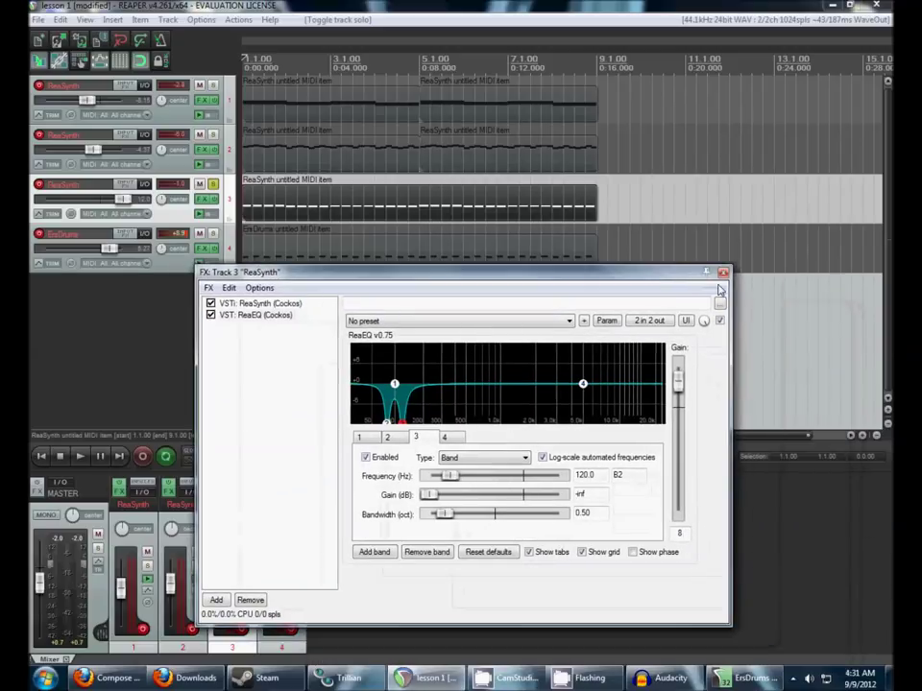
click(723, 277)
key(space)
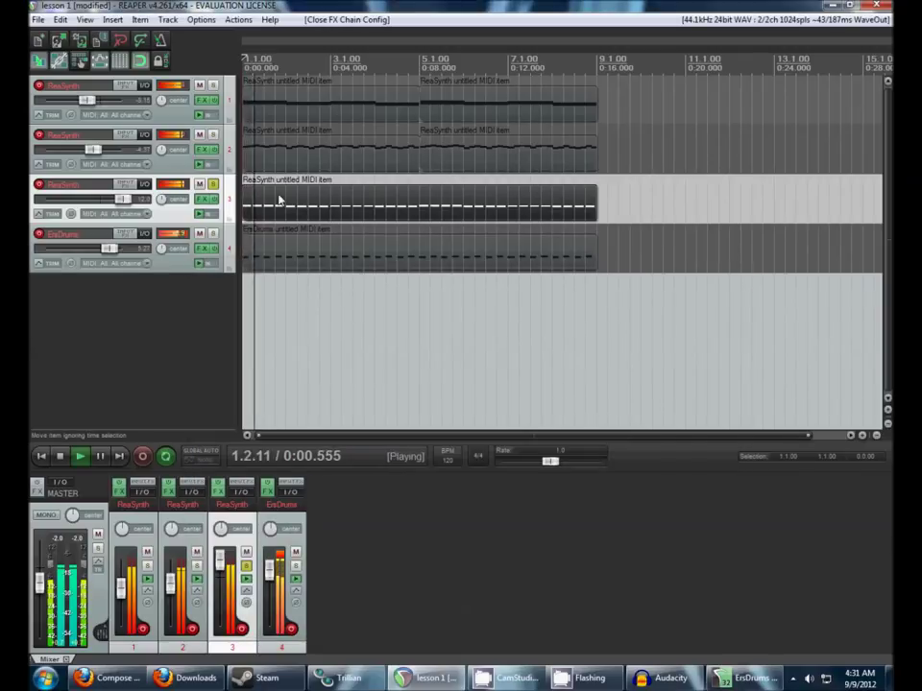
Step: Unsolo track 3, let the full mix play, then stop playback
click(215, 184)
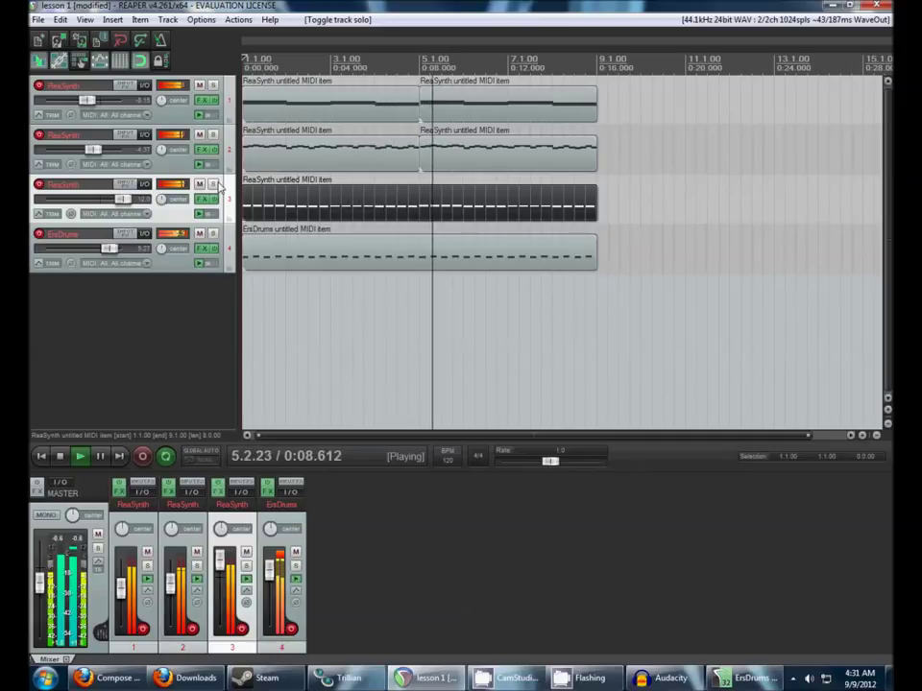
key(space)
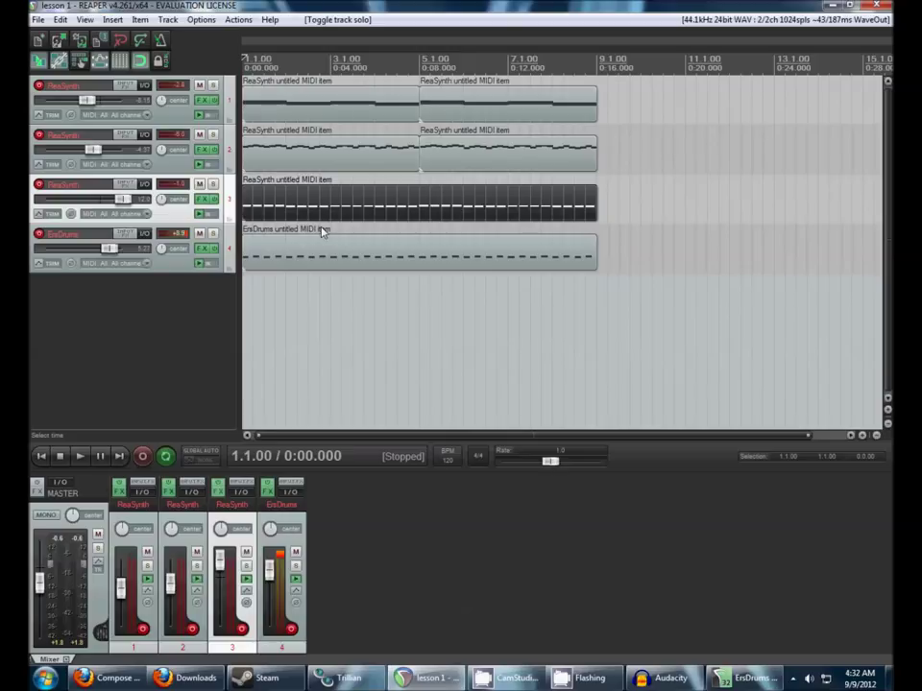
Step: Select track 2's second MIDI item, then its first MIDI item
click(428, 150)
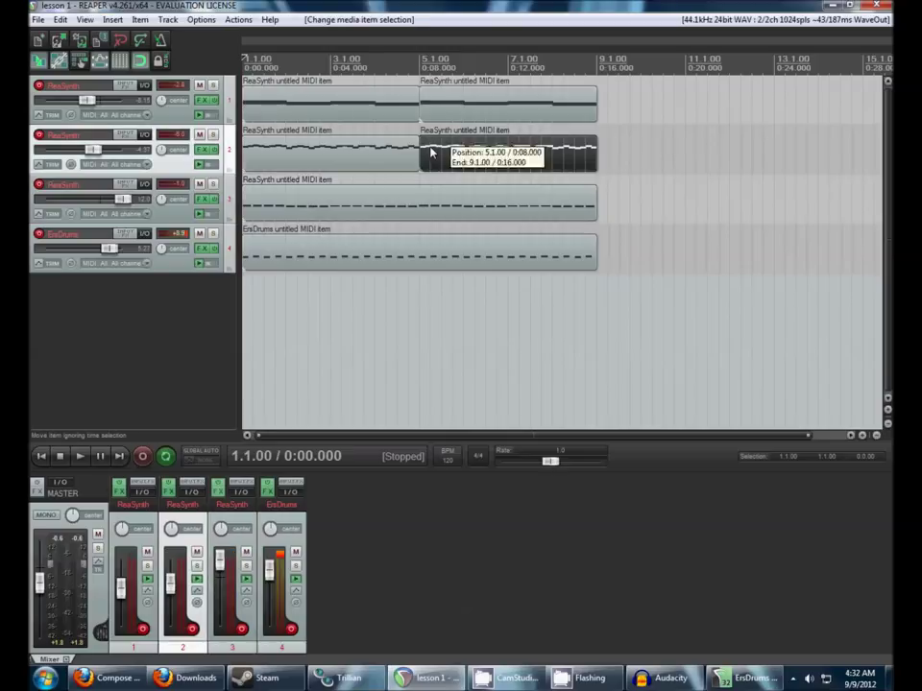
click(413, 151)
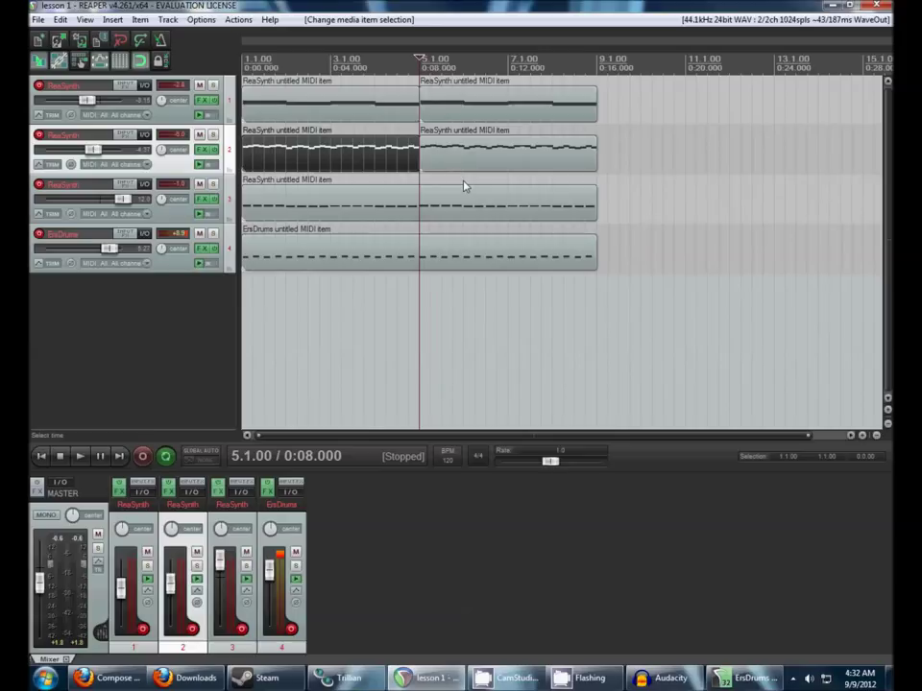